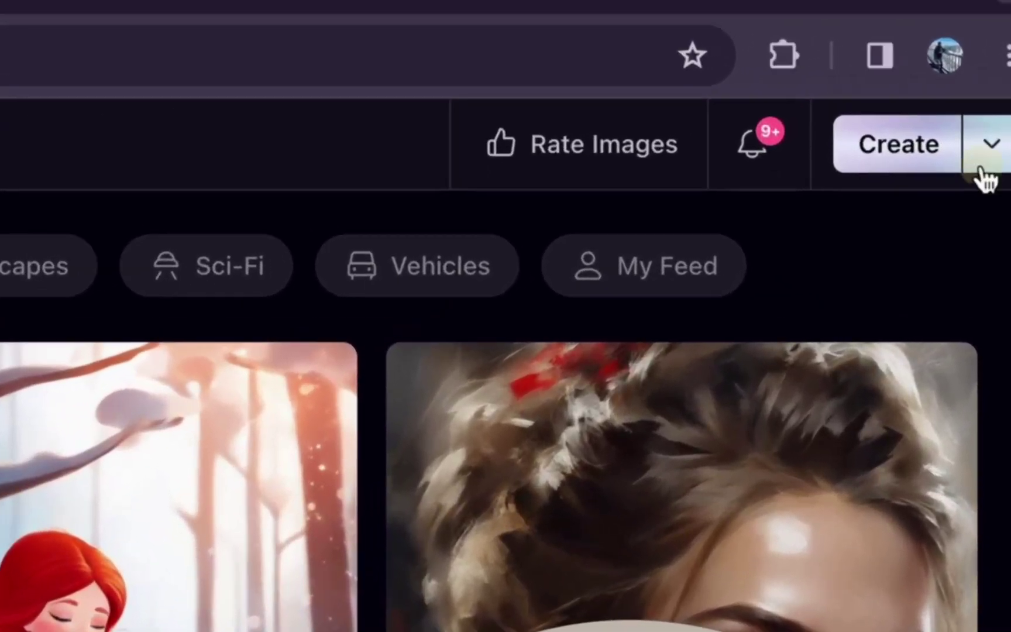
# - Show the Create menu options On a Board and New Canvas File
pyautogui.click(988, 93)
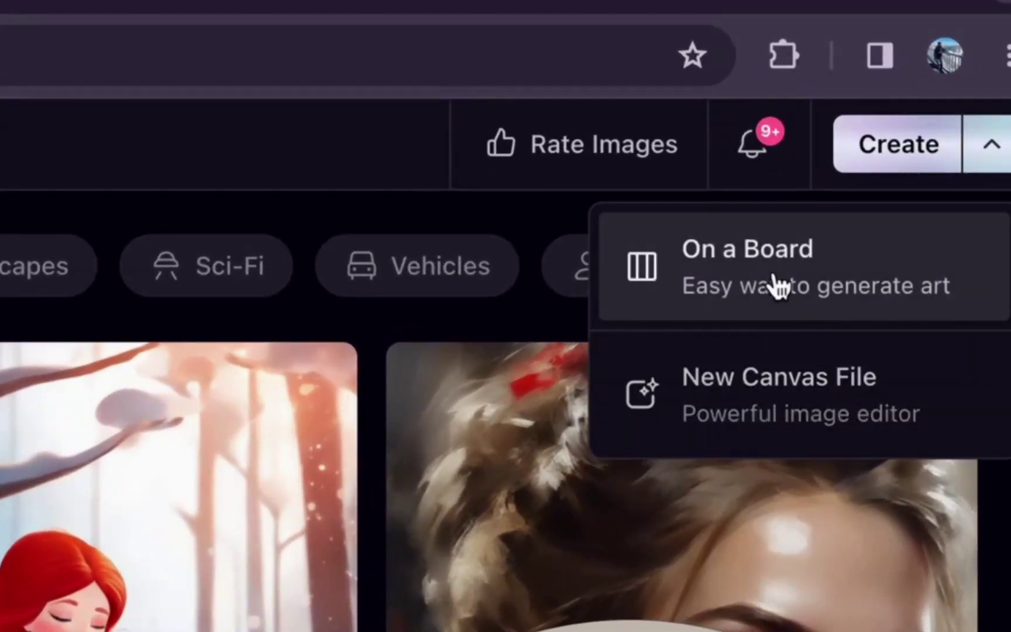
# - Start a new On a Board creation and scroll the left panel to Control Traits
pyautogui.click(778, 285)
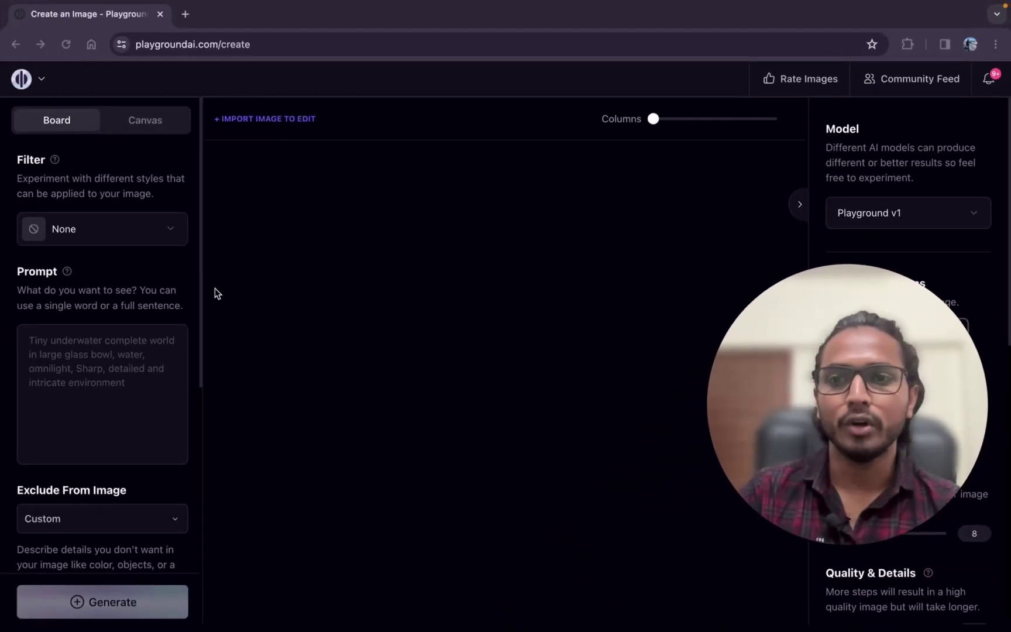
pyautogui.scroll(-1, 85, 398)
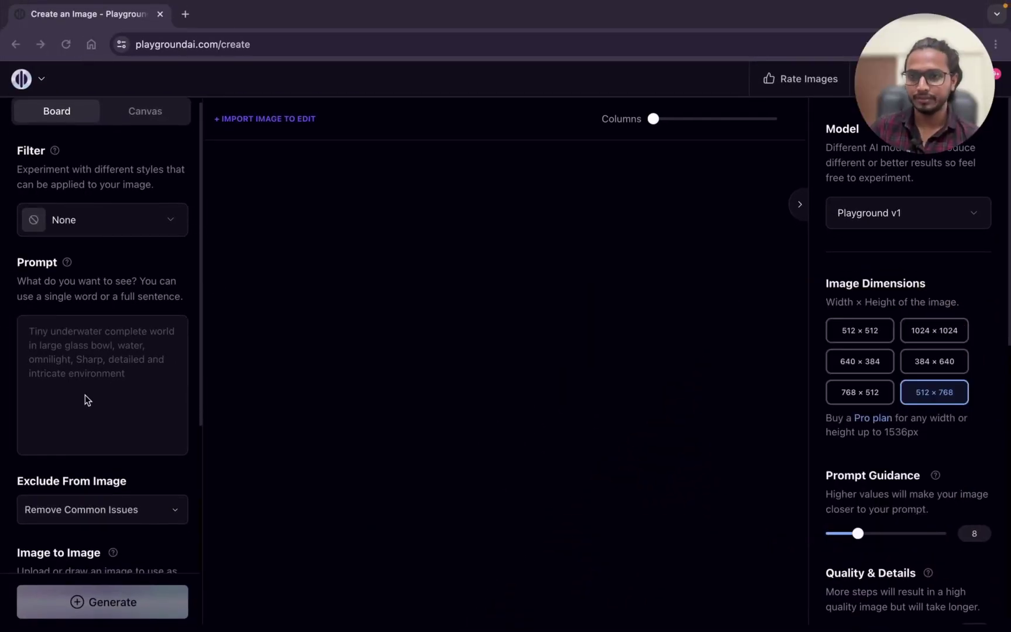
pyautogui.scroll(-5, 84, 395)
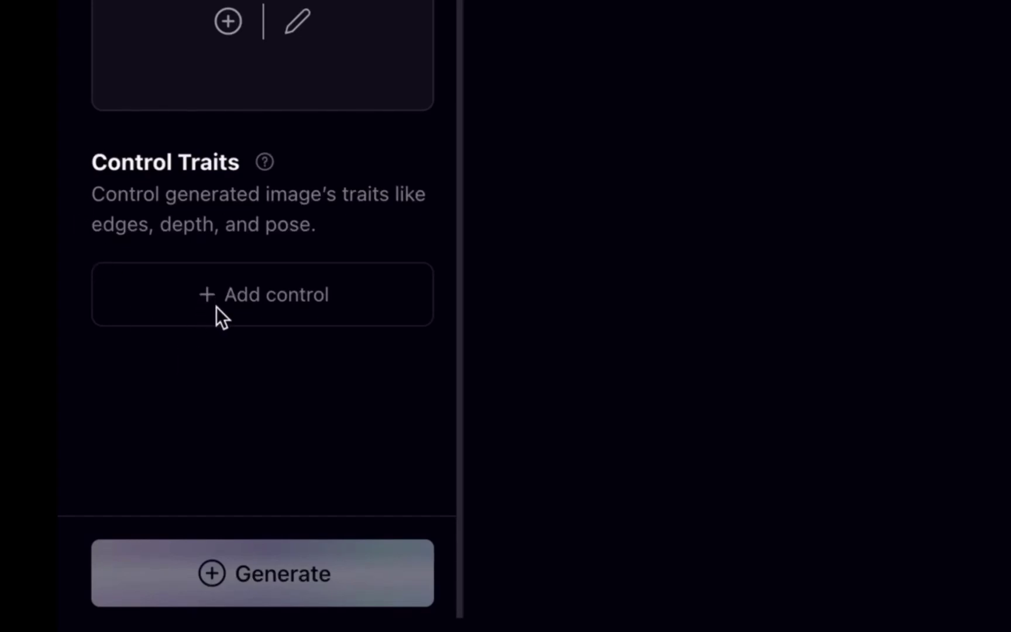
# - Add a control trait and set its type to Pose → Image
pyautogui.click(204, 295)
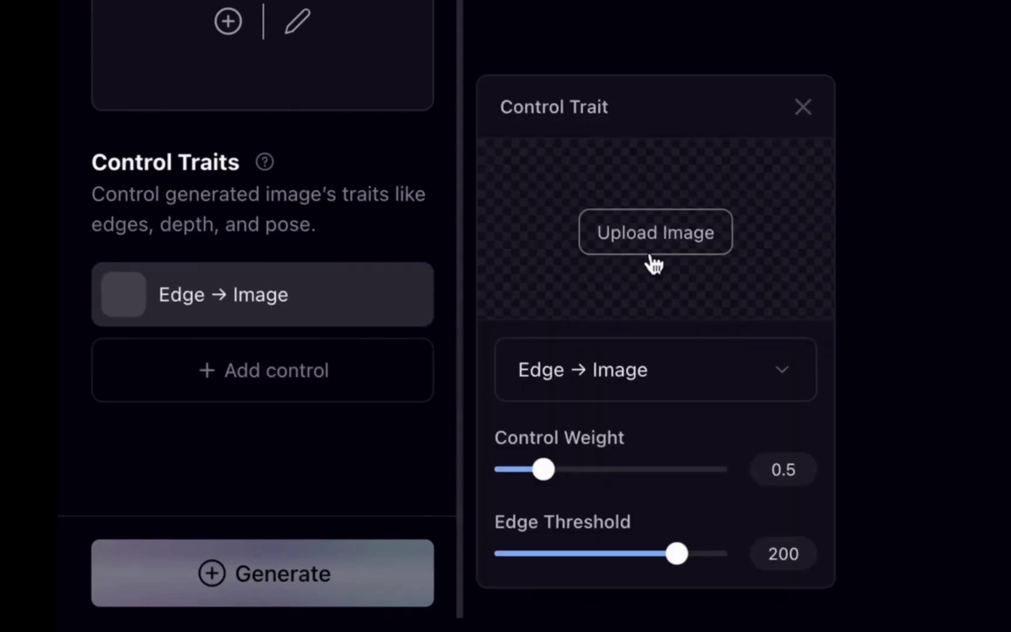
pyautogui.click(785, 385)
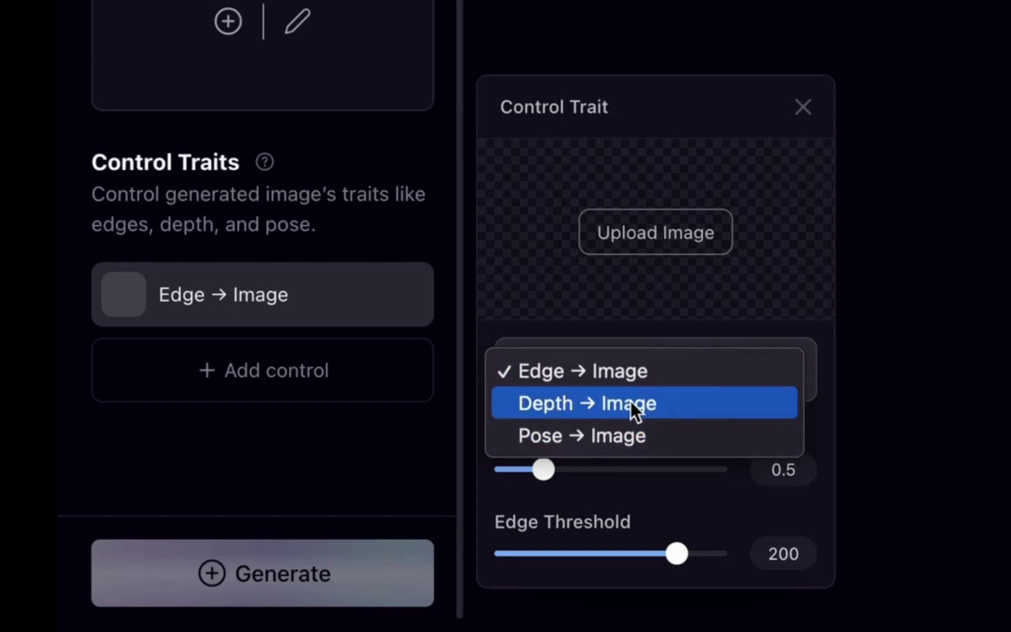
pyautogui.click(416, 456)
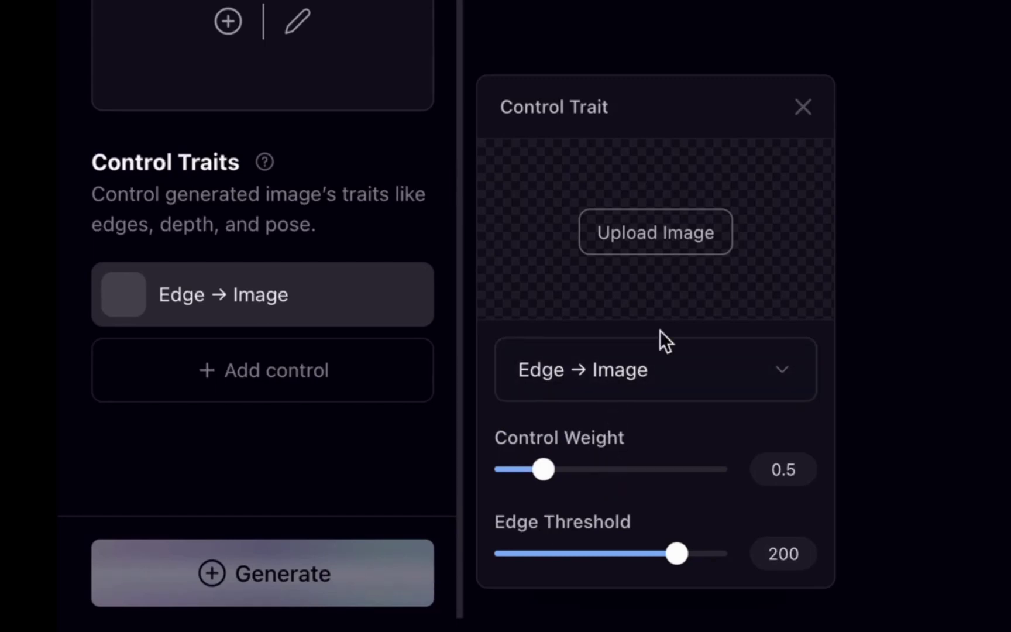
pyautogui.click(779, 375)
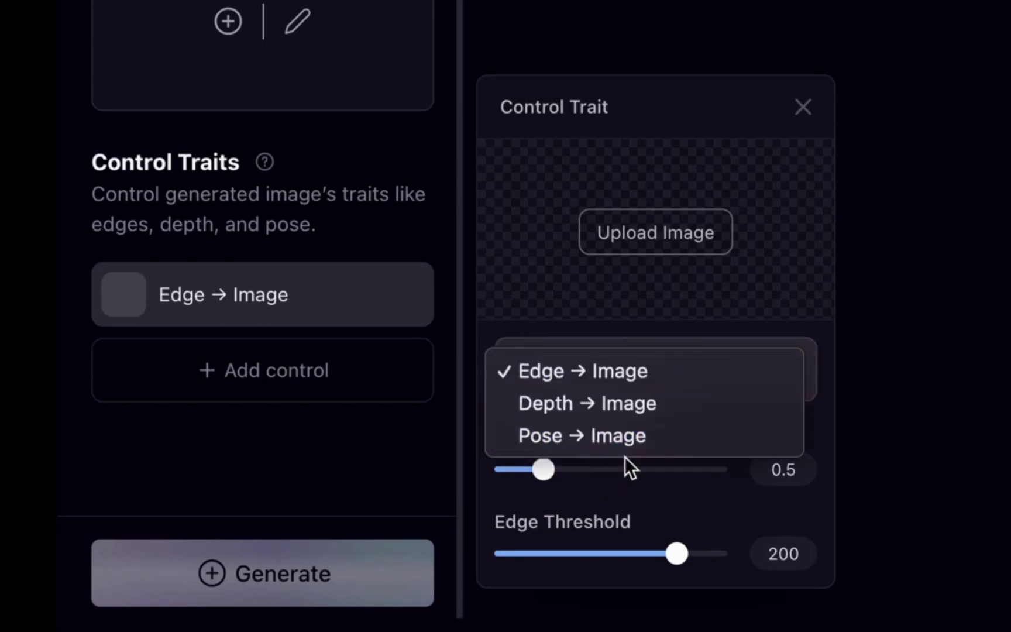
pyautogui.click(626, 438)
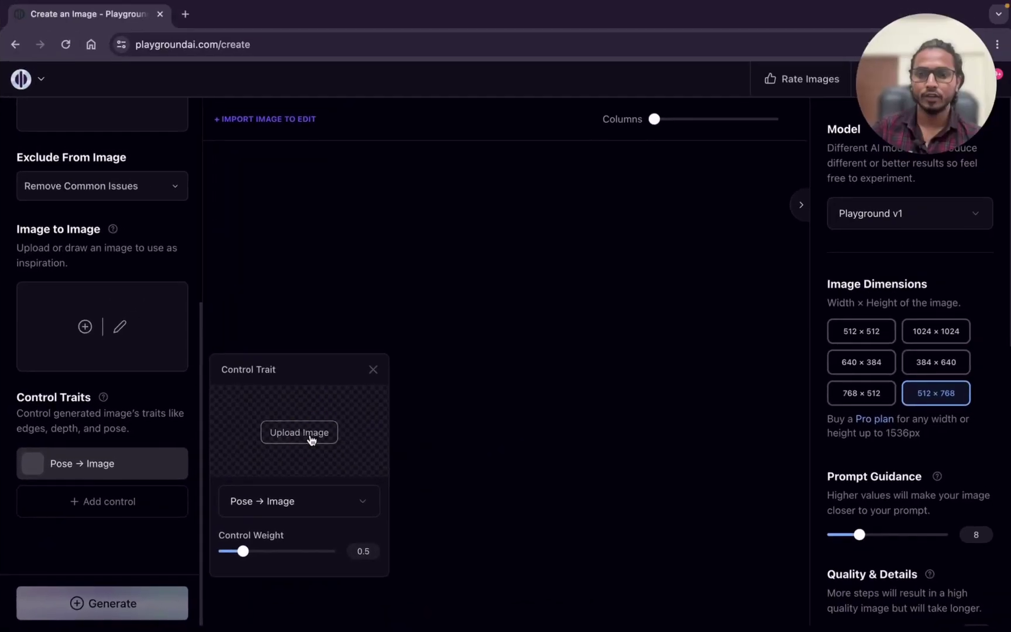
# - Upload the model portrait from the Images folder and preview its extracted pose skeleton
pyautogui.click(311, 434)
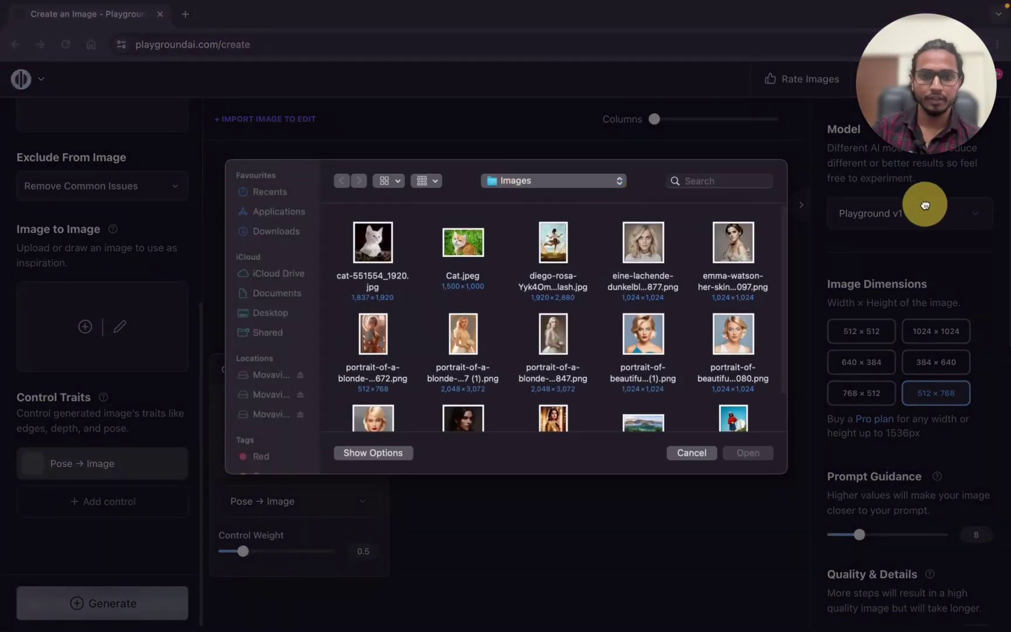
pyautogui.scroll(-2, 747, 282)
pyautogui.click(553, 358)
pyautogui.click(745, 453)
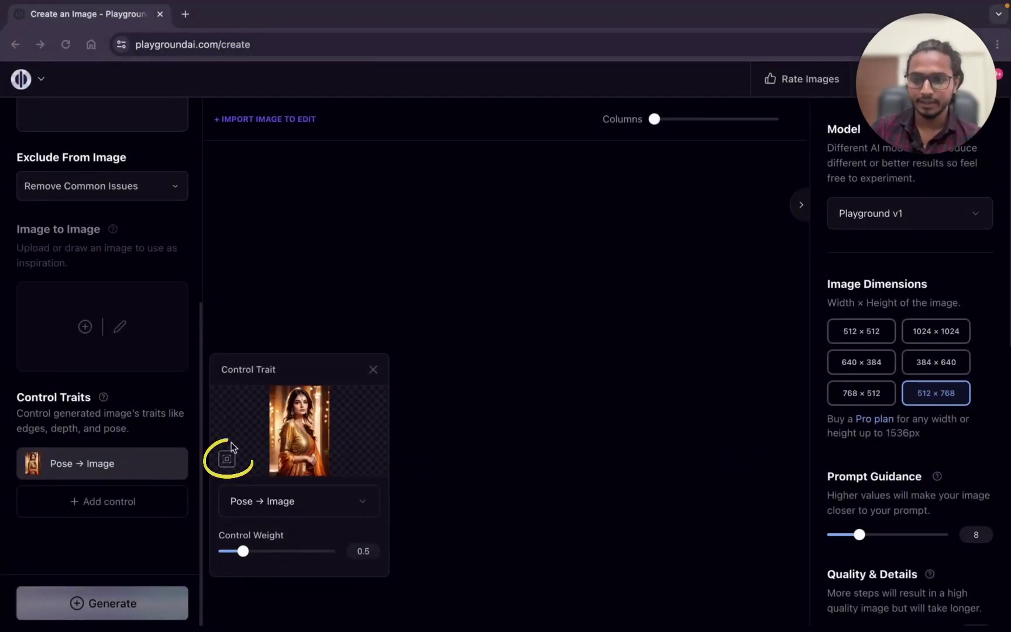
pyautogui.click(227, 460)
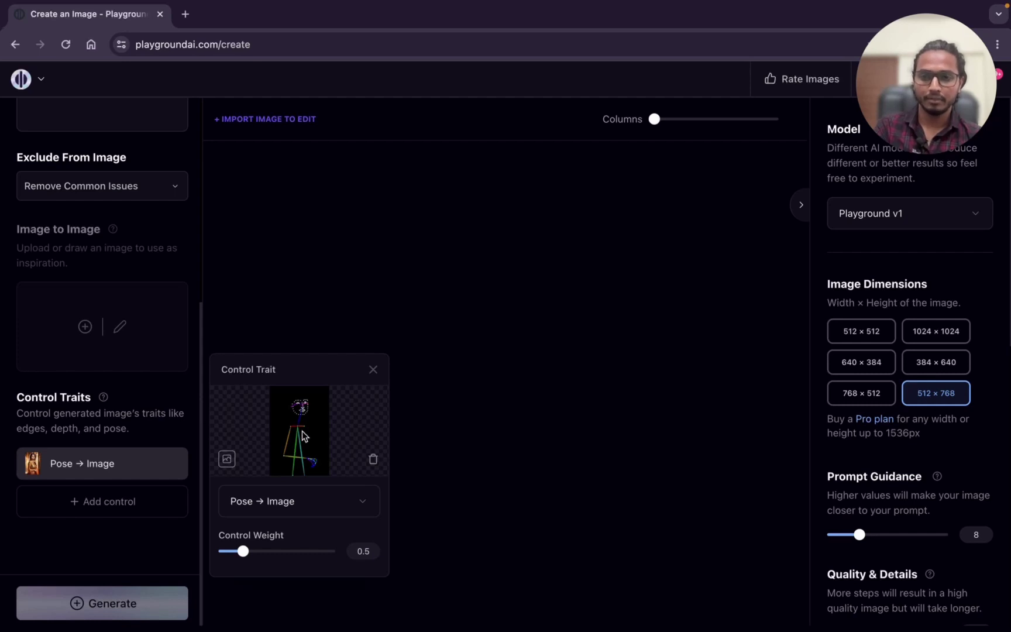
# - View the pose skeleton image in a separate browser tab, then return to Create an Image
pyautogui.rightClick(304, 435)
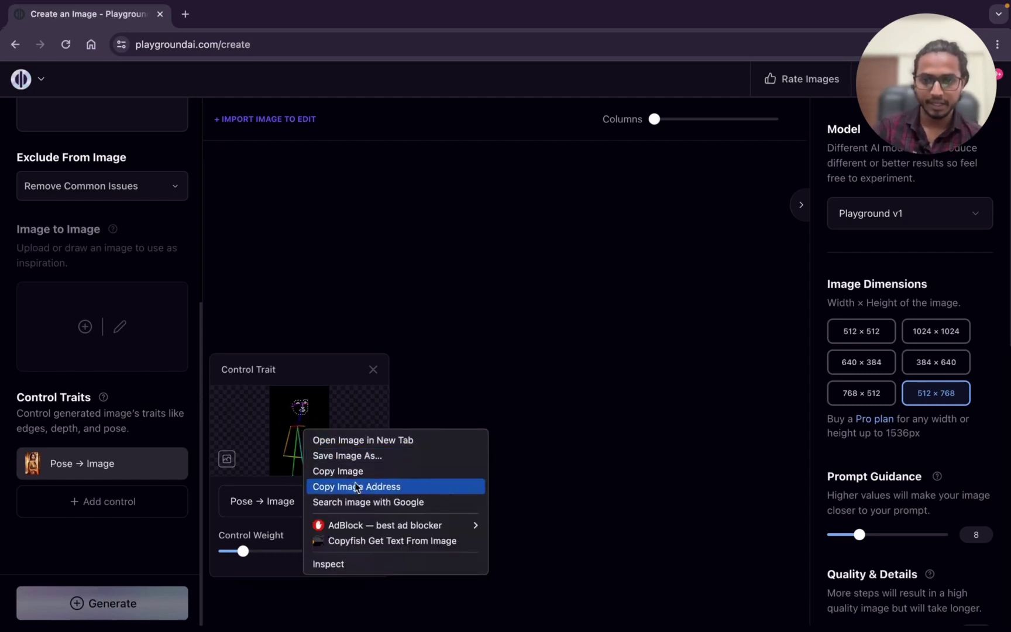
pyautogui.click(408, 442)
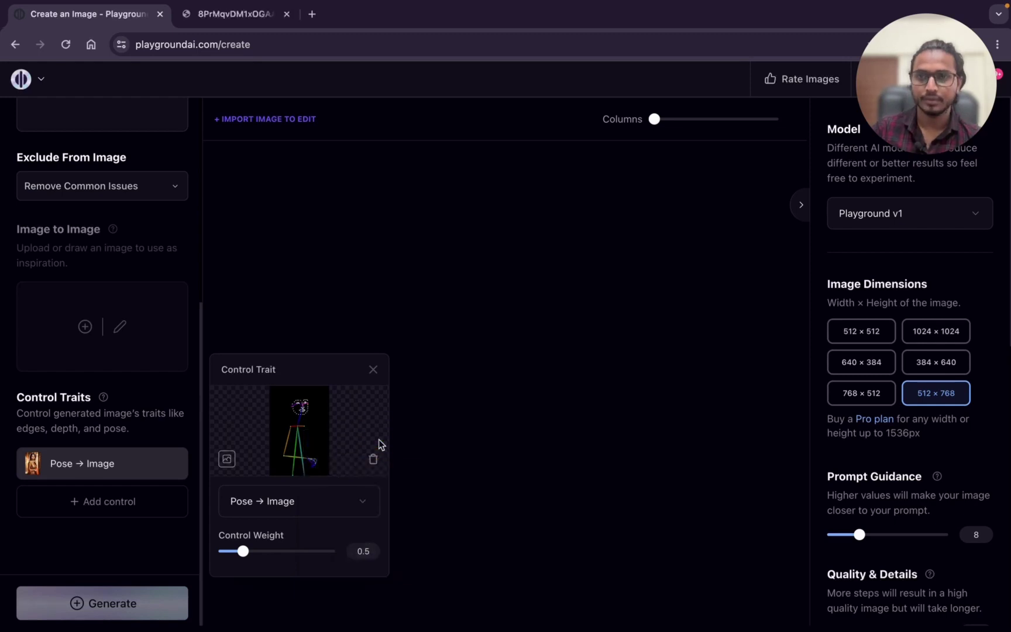
pyautogui.click(234, 14)
pyautogui.click(791, 202)
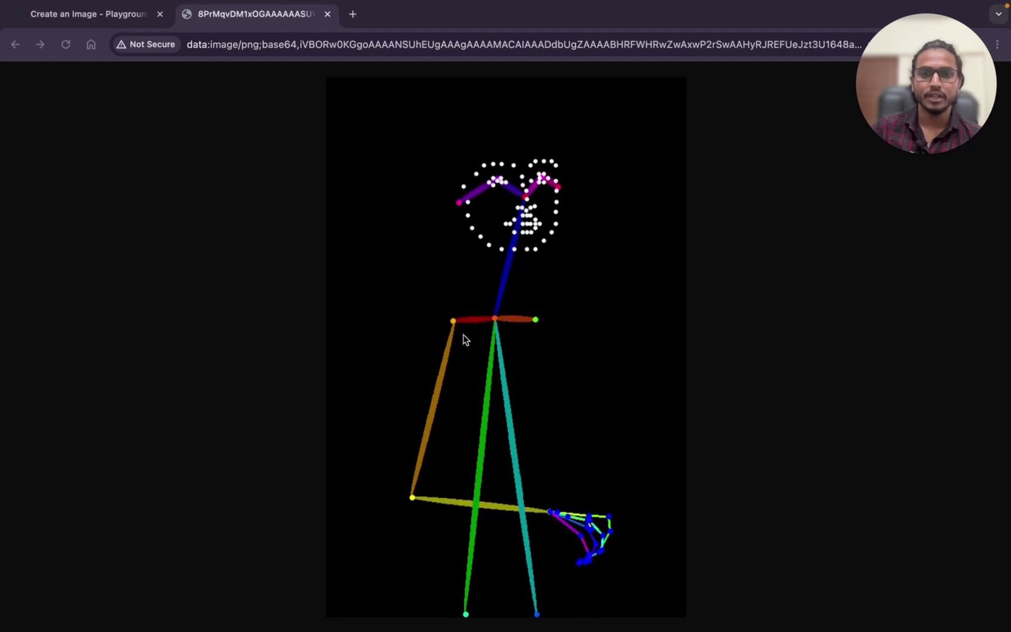
pyautogui.moveTo(850, 211)
pyautogui.mouseDown()
pyautogui.moveTo(856, 203)
pyautogui.moveTo(729, 147)
pyautogui.mouseUp()
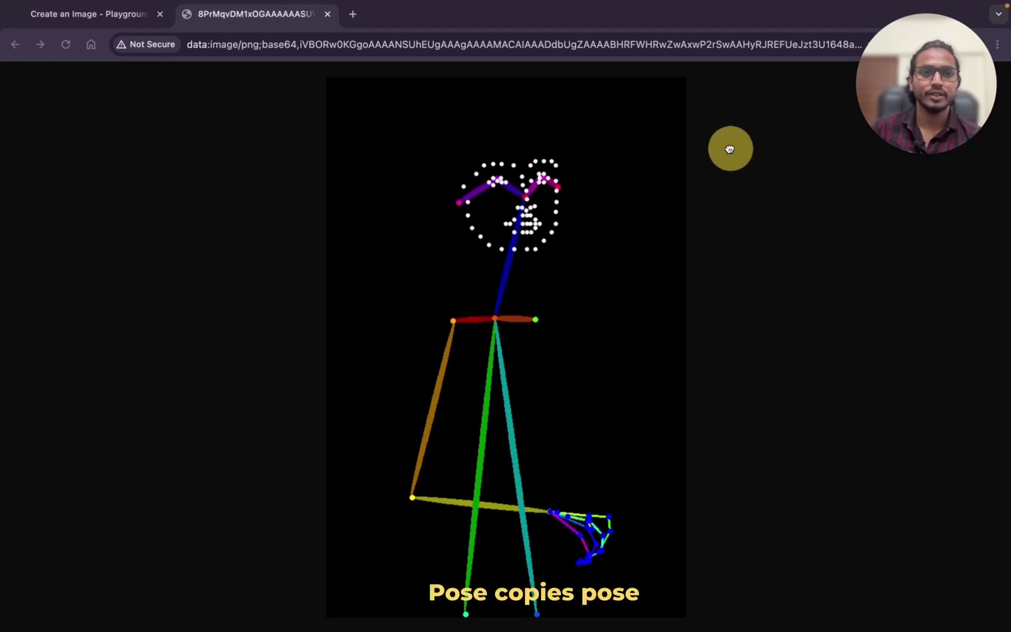
pyautogui.hotkey('ctrl', 'shift', 'Tab')
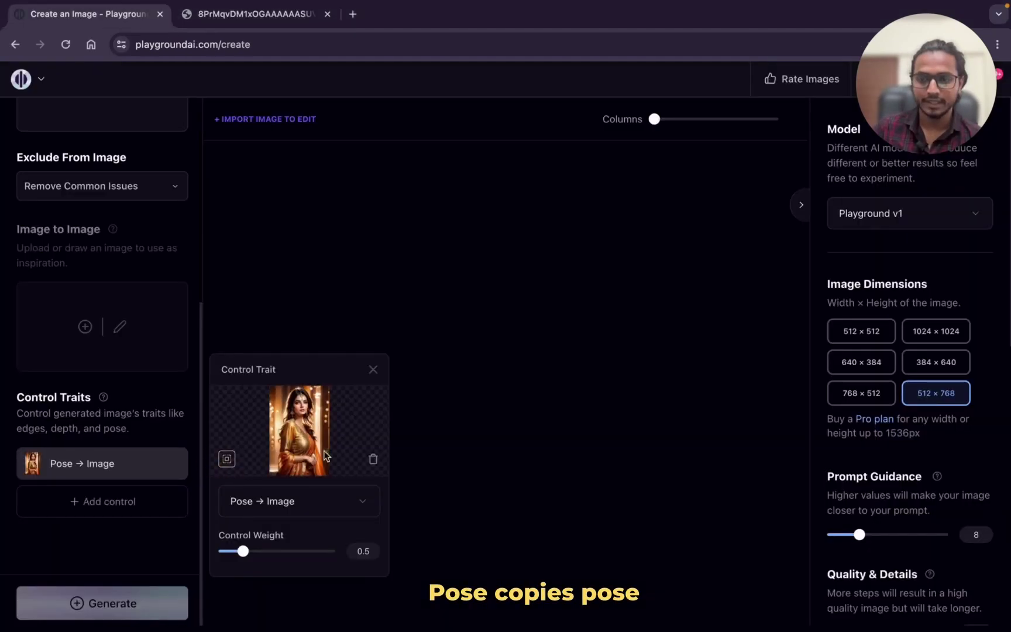
pyautogui.click(240, 13)
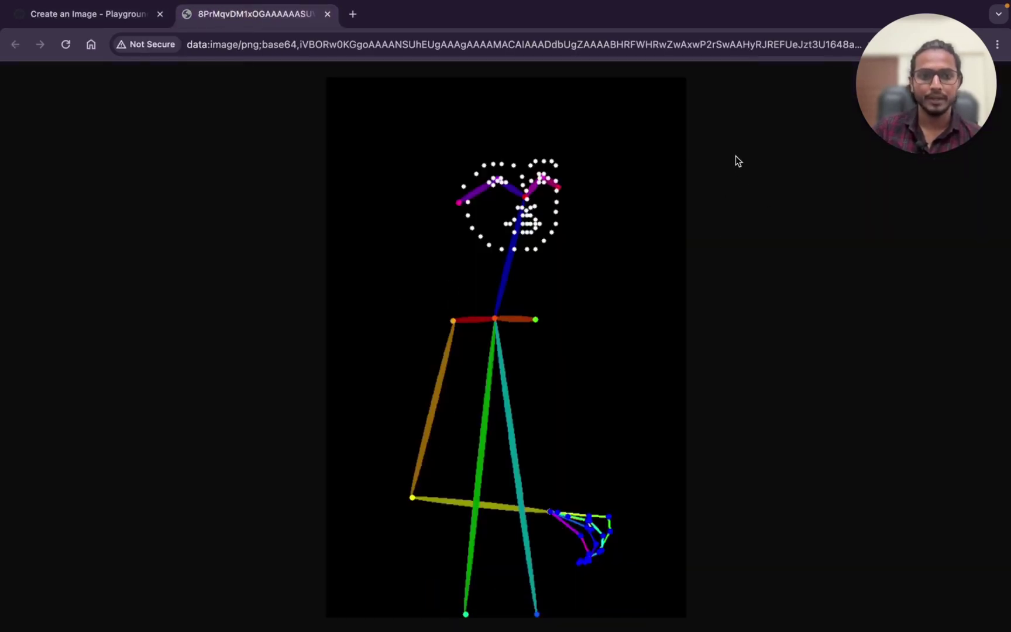
pyautogui.click(92, 21)
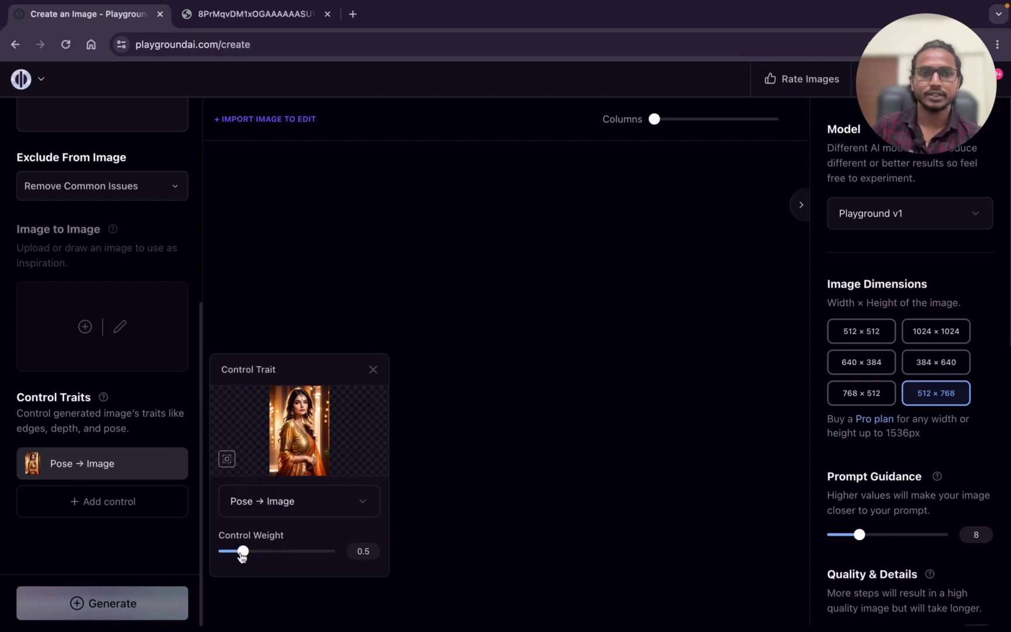
# - Set the Pose → Image control weight to 0.7 and close the trait settings
pyautogui.moveTo(242, 553)
pyautogui.mouseDown()
pyautogui.moveTo(219, 549)
pyautogui.moveTo(356, 562)
pyautogui.moveTo(255, 553)
pyautogui.mouseUp()
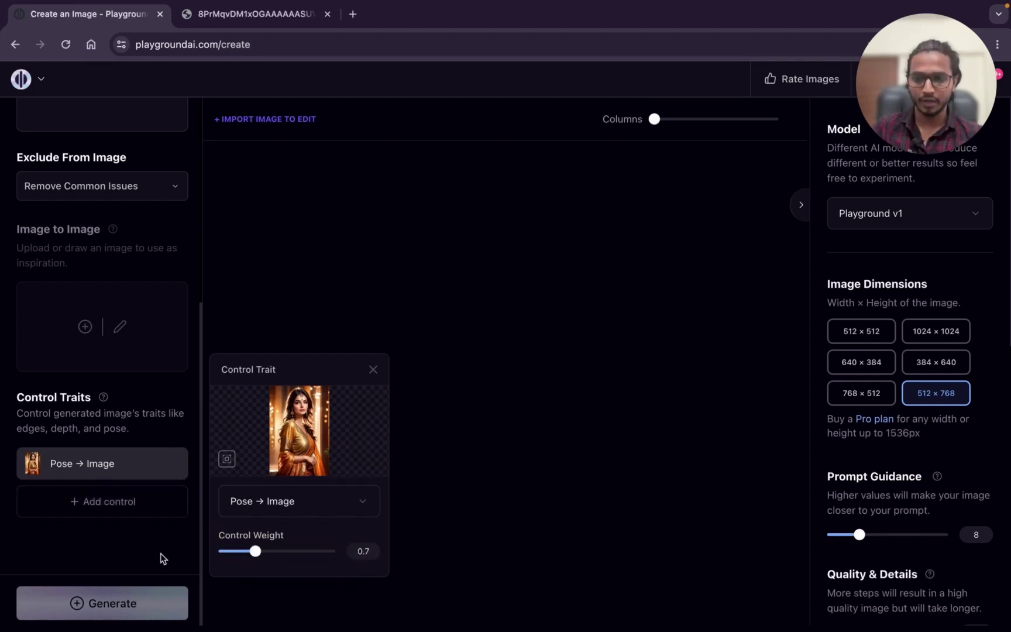
pyautogui.scroll(6, 136, 451)
pyautogui.click(373, 370)
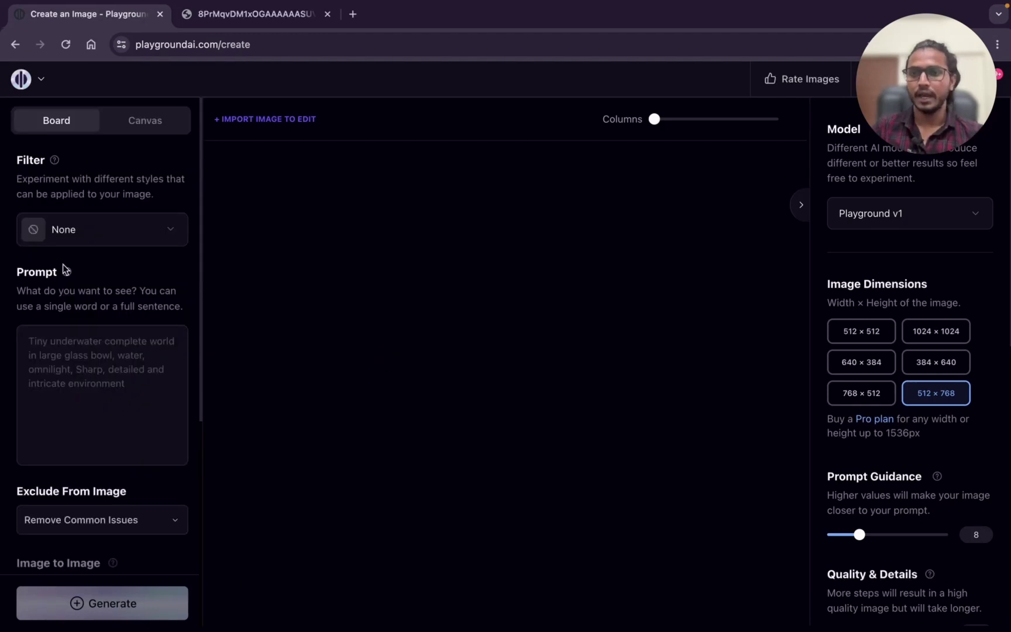
# - Apply the Lush illumination filter to the board
pyautogui.click(66, 230)
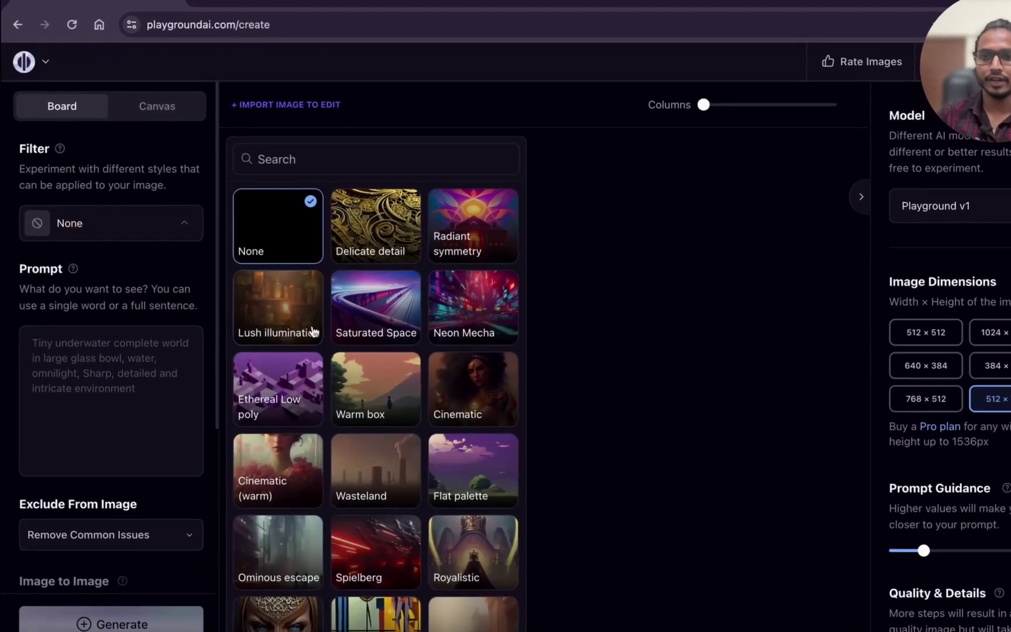
pyautogui.click(273, 306)
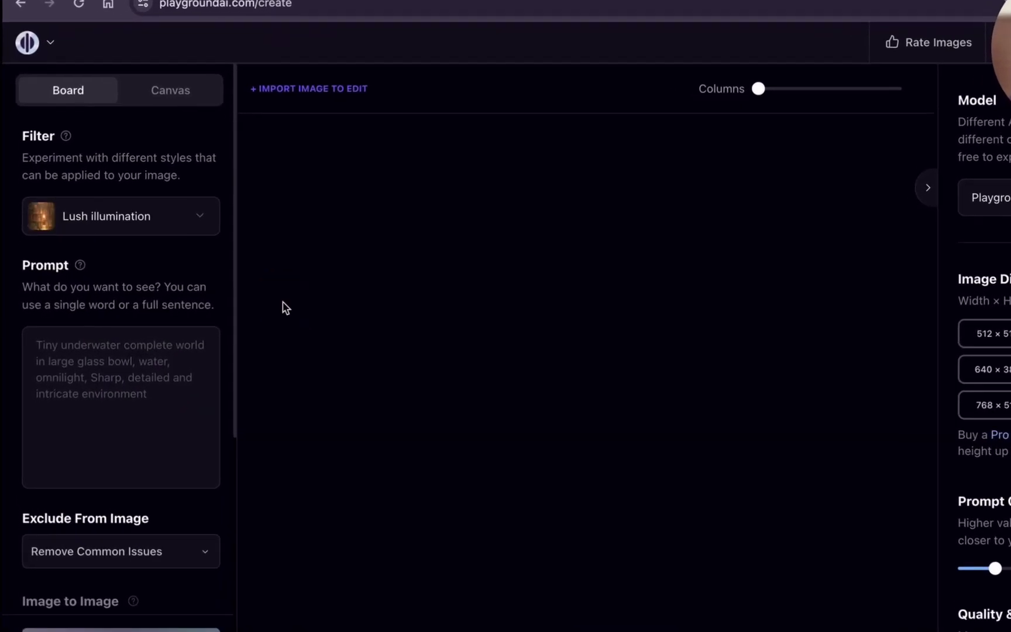
pyautogui.click(101, 306)
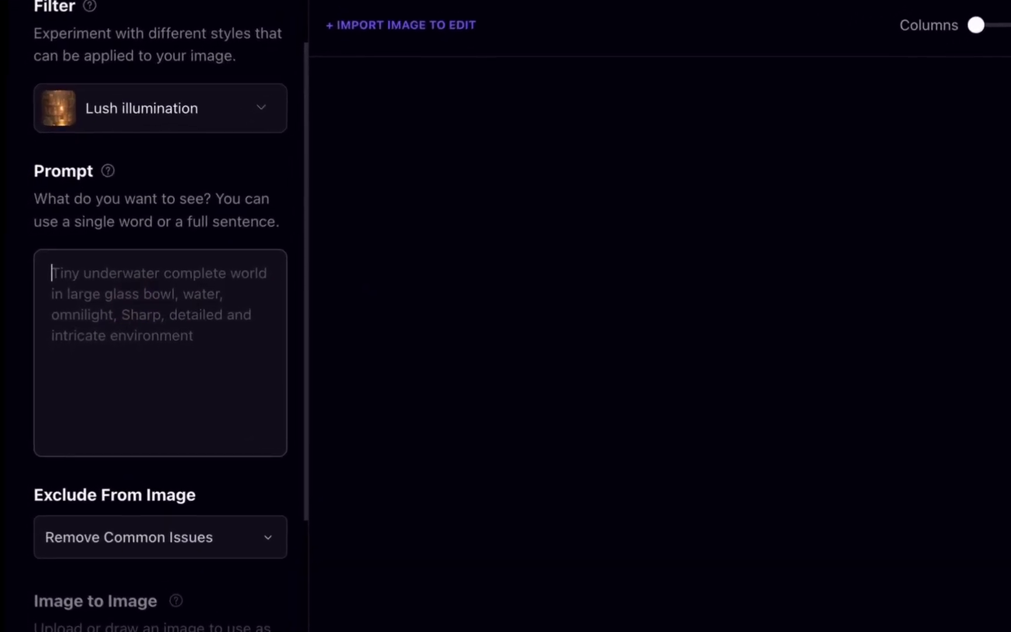
pyautogui.scroll(-5, 134, 350)
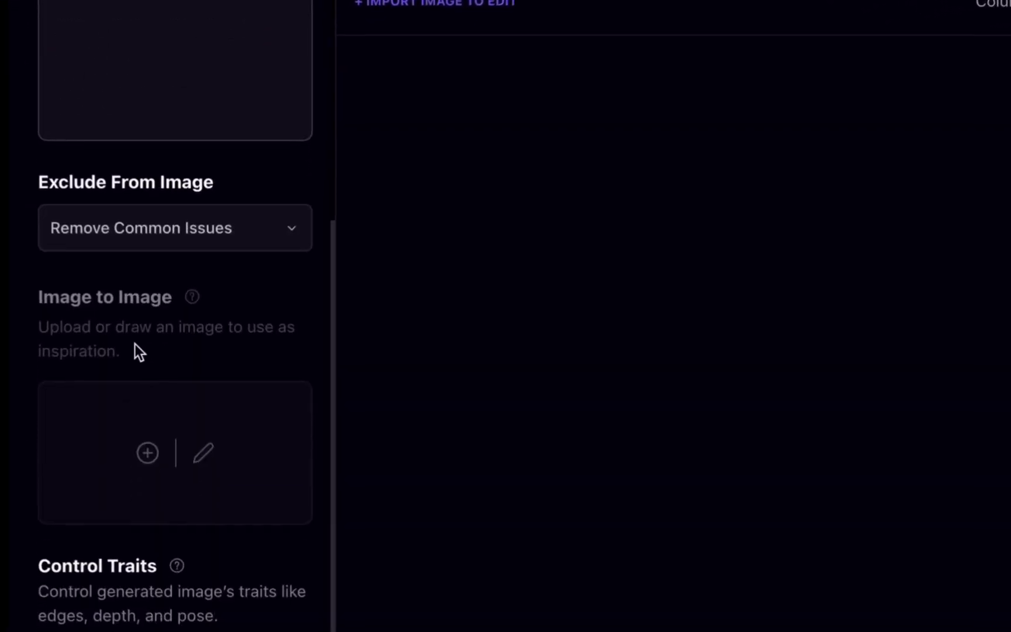
# - Paste unwanted traits like missing arms, extra limbs and blurry into Exclude From Image
pyautogui.click(180, 237)
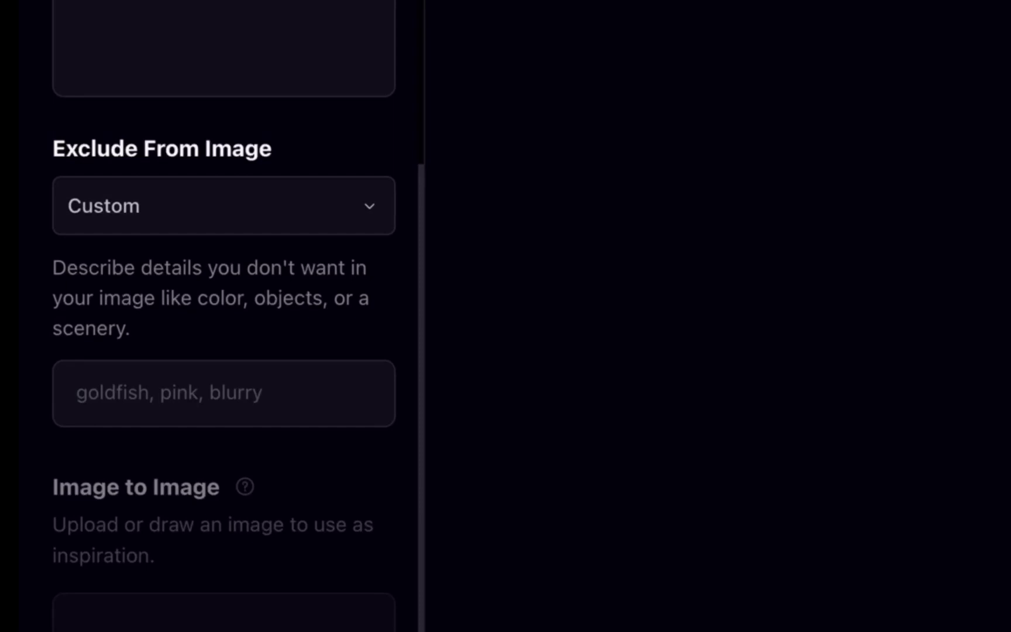
pyautogui.click(181, 412)
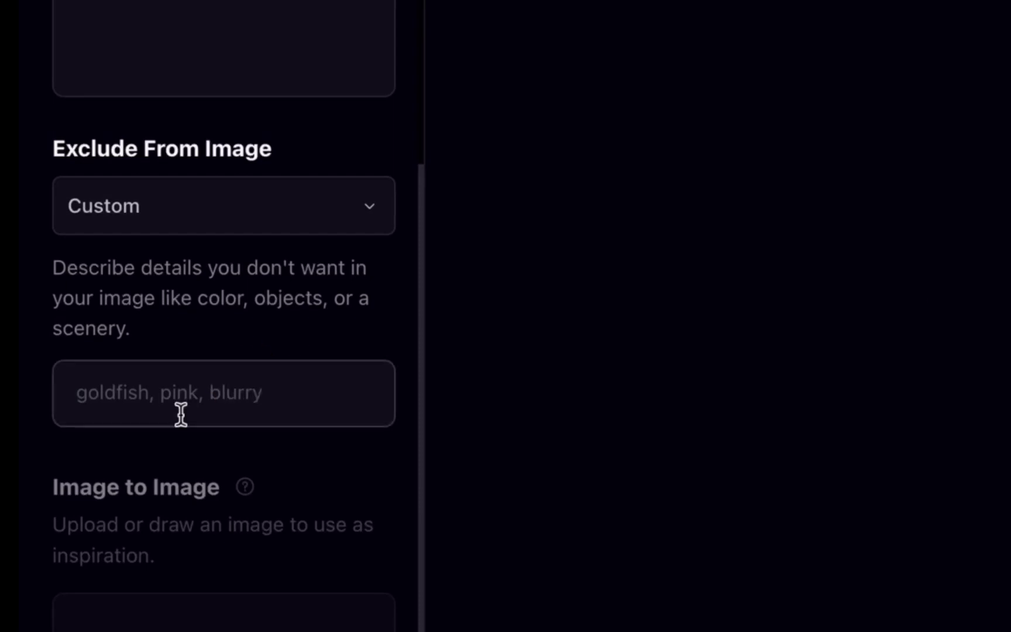
pyautogui.press('super+v')
# - Open the Pose → Image trait settings showing the portrait and 0.7 weight
pyautogui.scroll(-10, 172, 350)
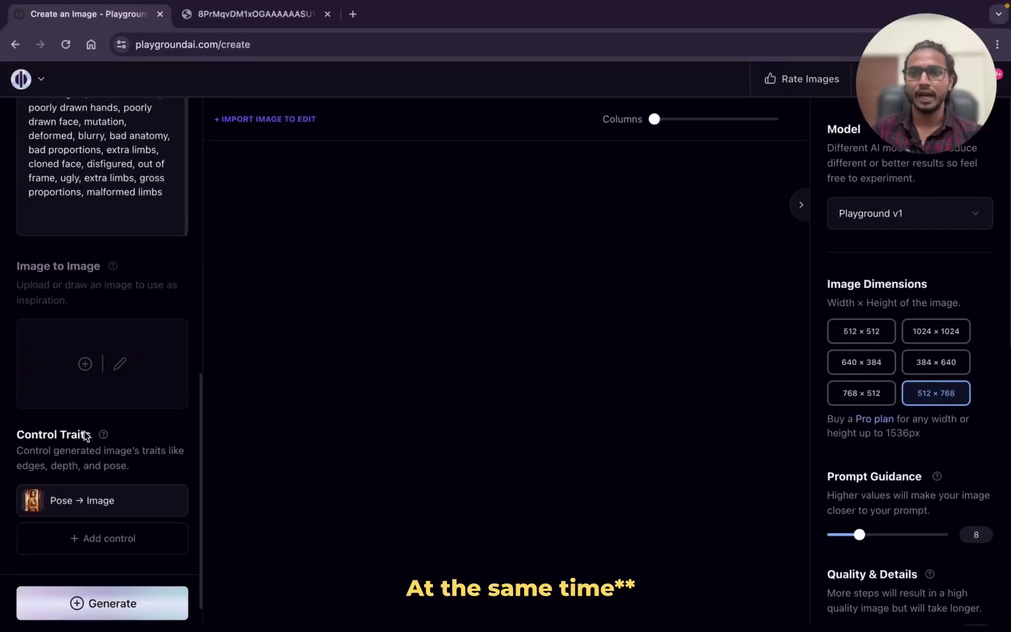
pyautogui.scroll(3, 86, 435)
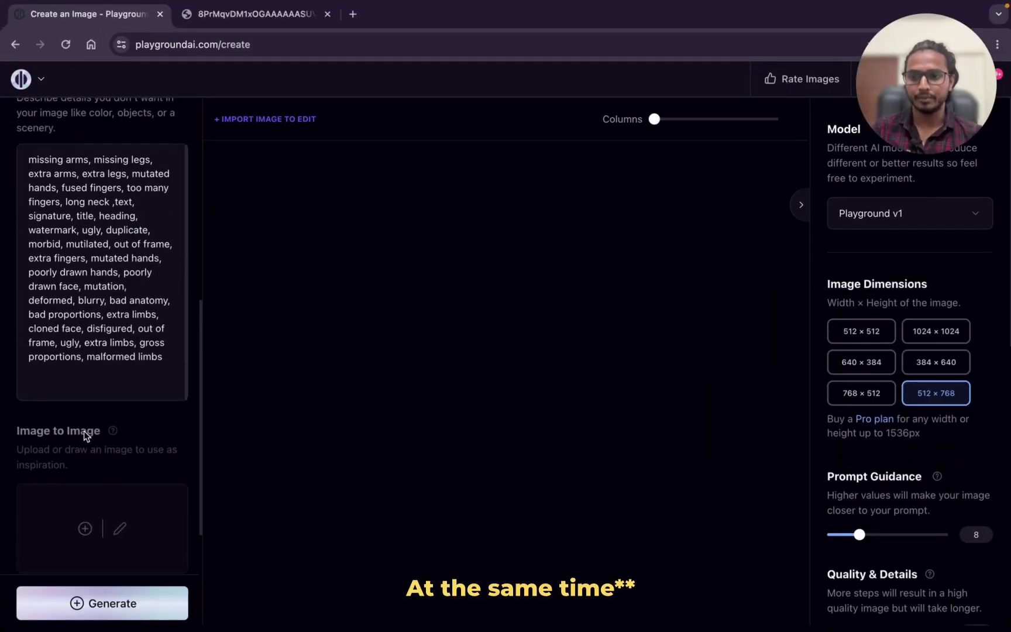
pyautogui.scroll(-4, 82, 421)
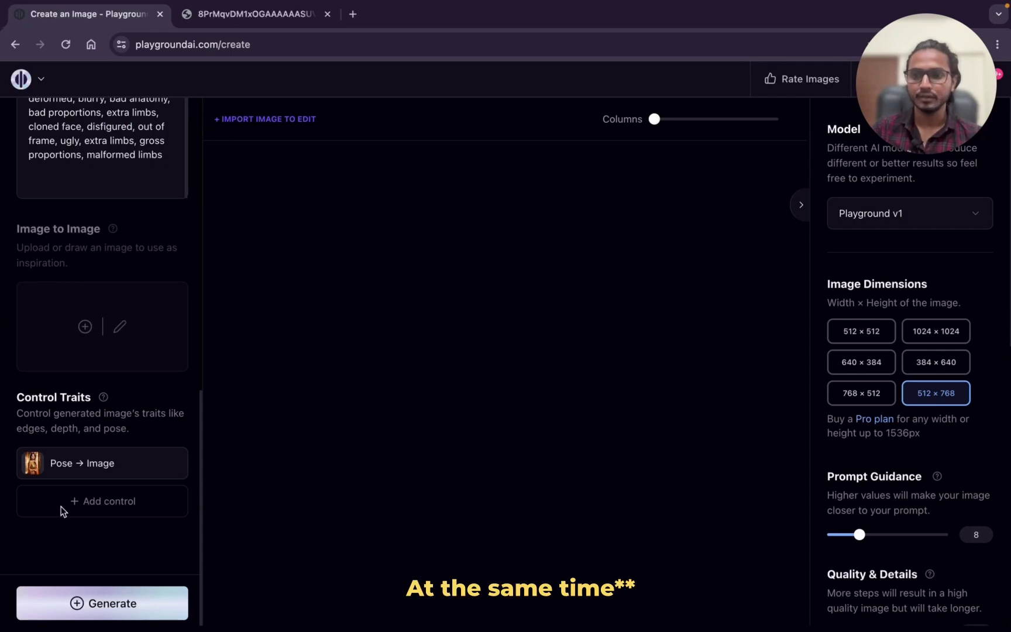
pyautogui.click(74, 464)
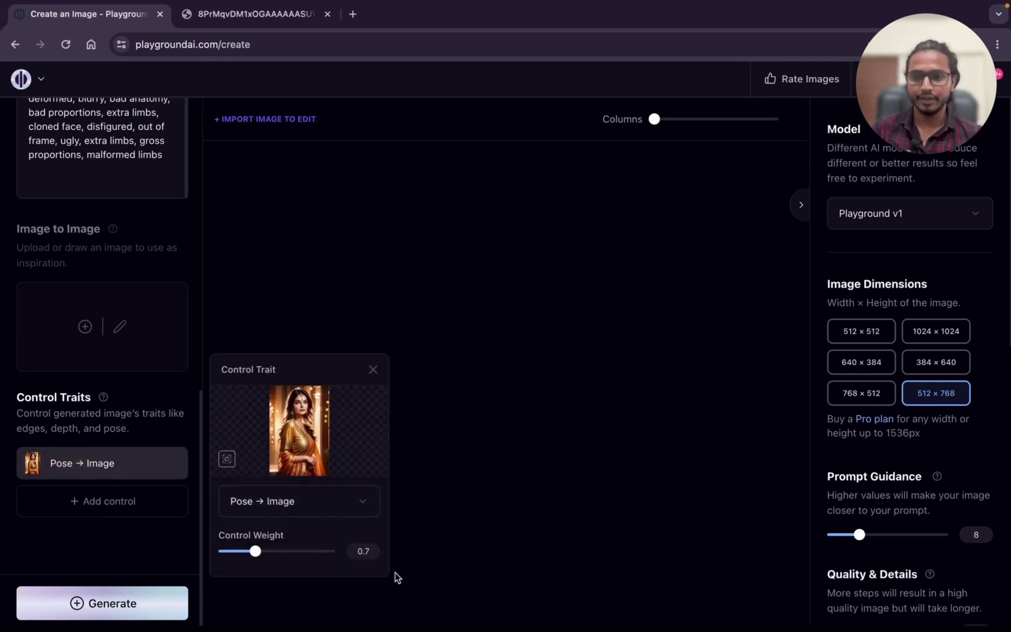
# - Close the trait popup and keep Playground v1 as the model
pyautogui.click(459, 524)
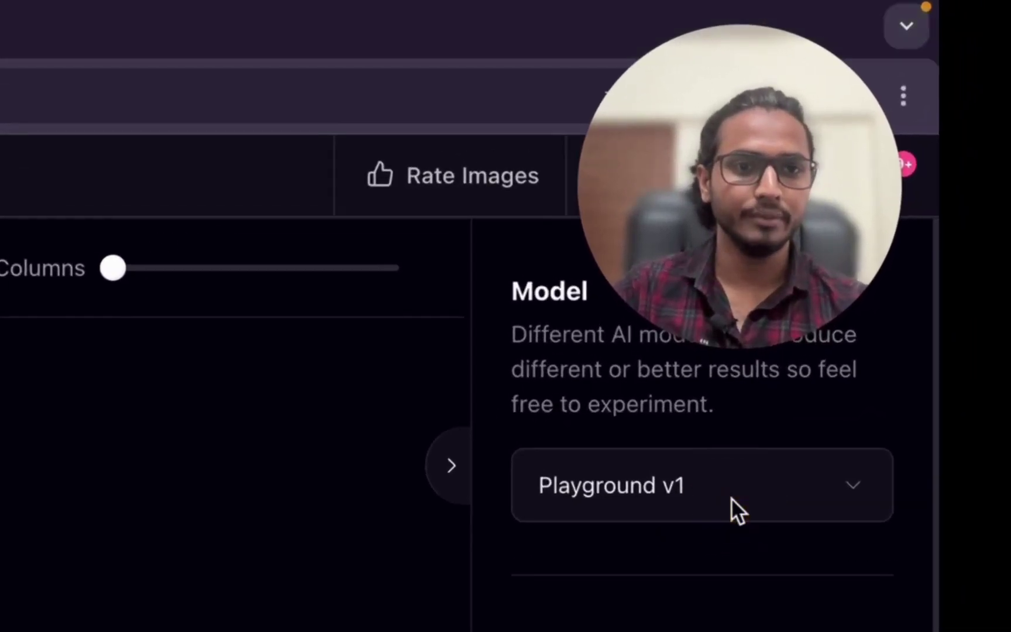
pyautogui.click(853, 485)
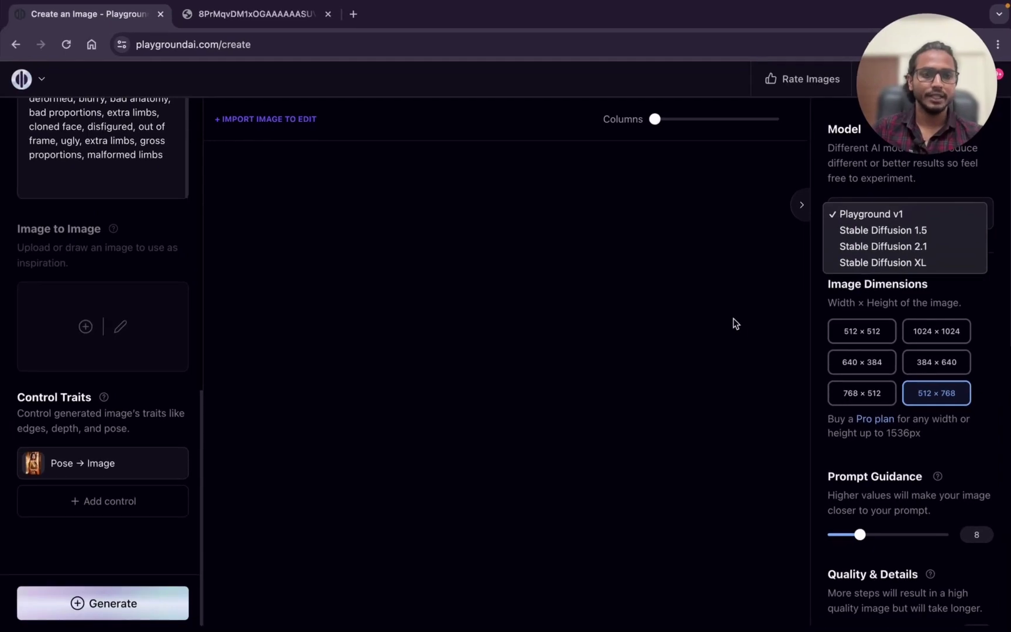
pyautogui.click(733, 318)
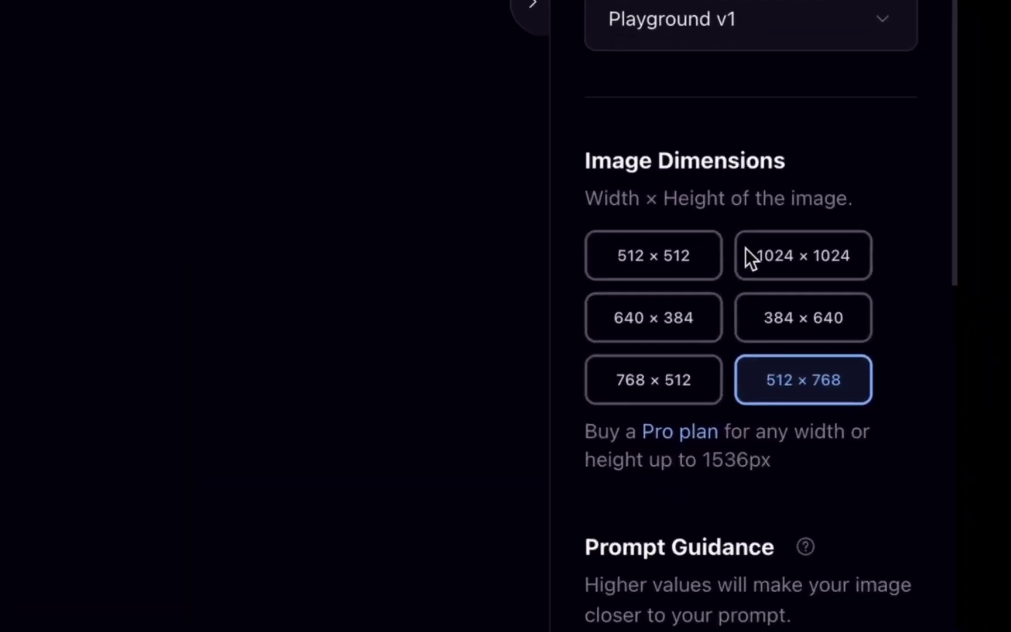
pyautogui.scroll(-5, 757, 419)
pyautogui.scroll(1, 778, 363)
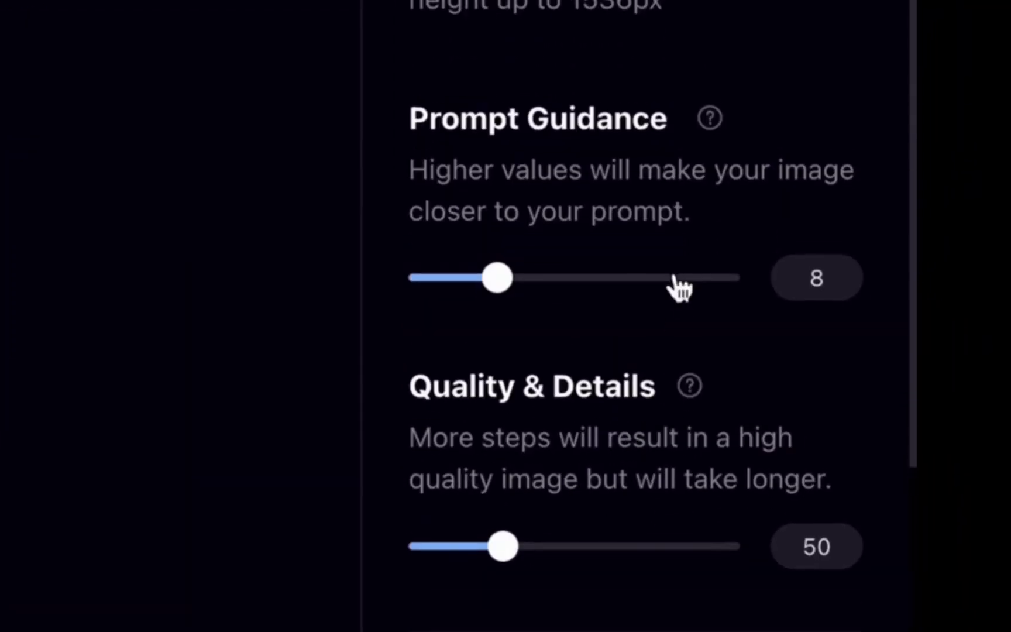
pyautogui.scroll(1, 727, 169)
pyautogui.scroll(-5, 726, 158)
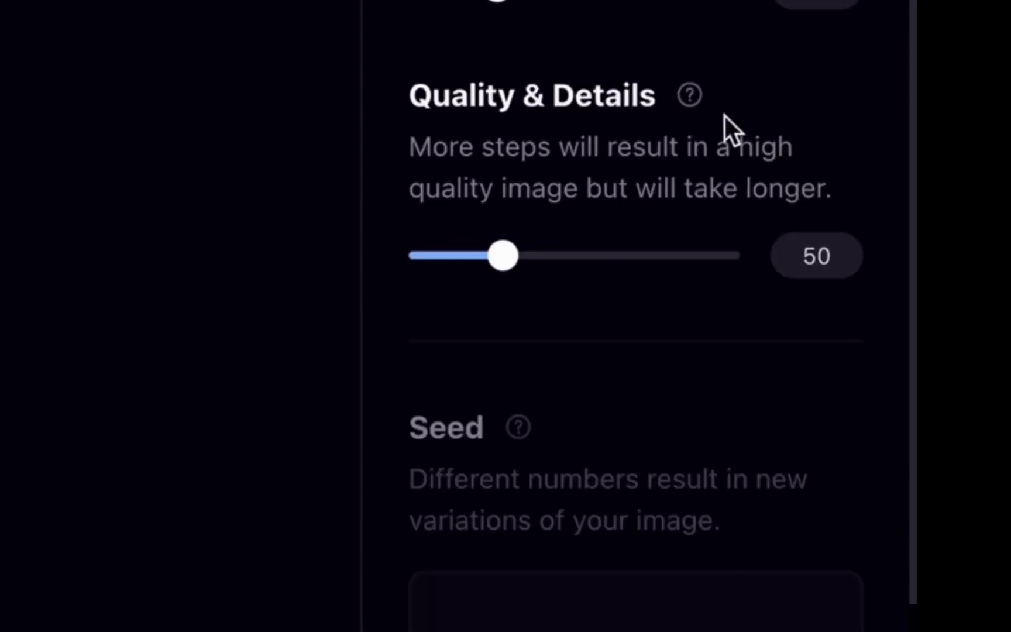
pyautogui.scroll(1, 761, 115)
# - Set Prompt Guidance to 10
pyautogui.click(814, 51)
pyautogui.write('10')
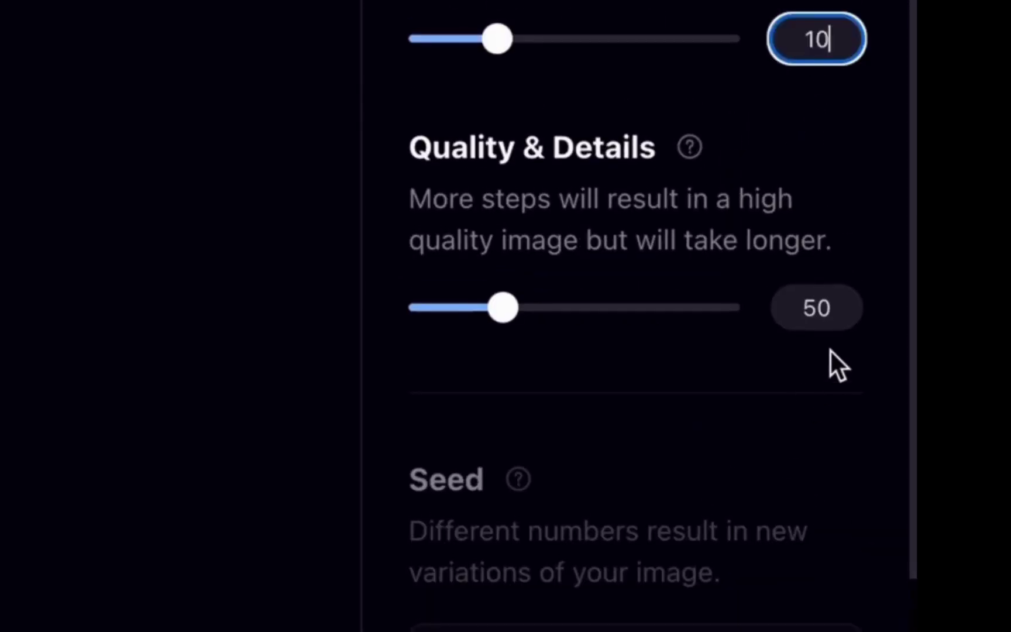
pyautogui.scroll(-10, 368, 357)
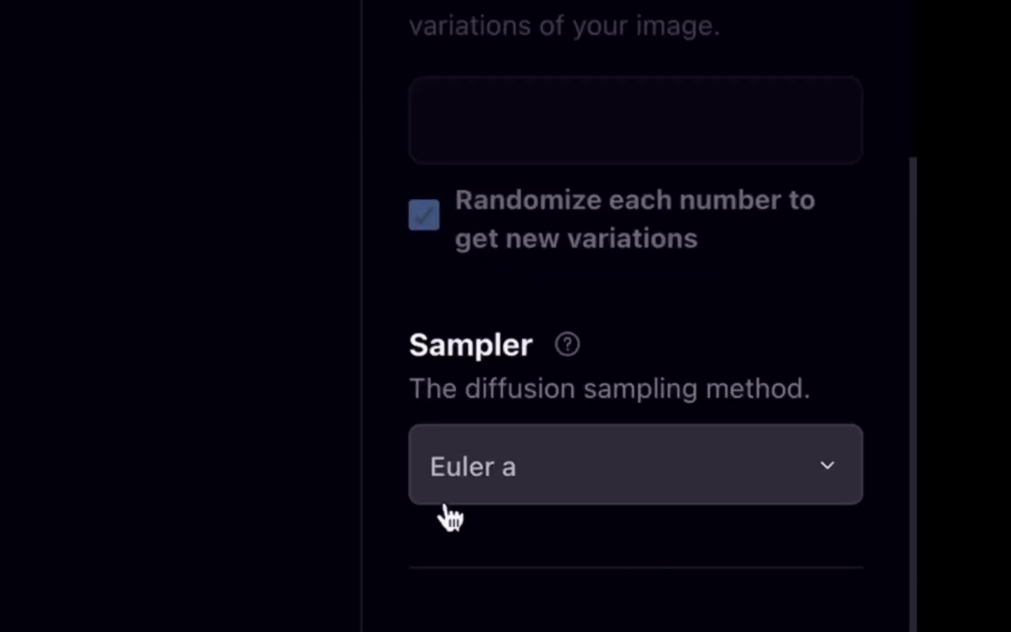
pyautogui.scroll(-4, 619, 515)
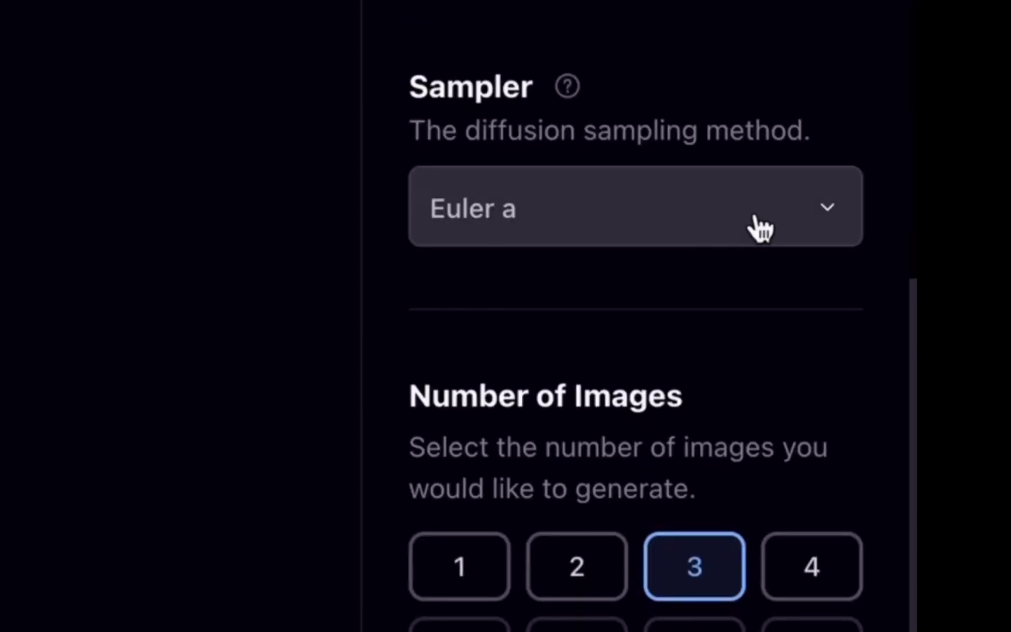
pyautogui.scroll(-2, 704, 338)
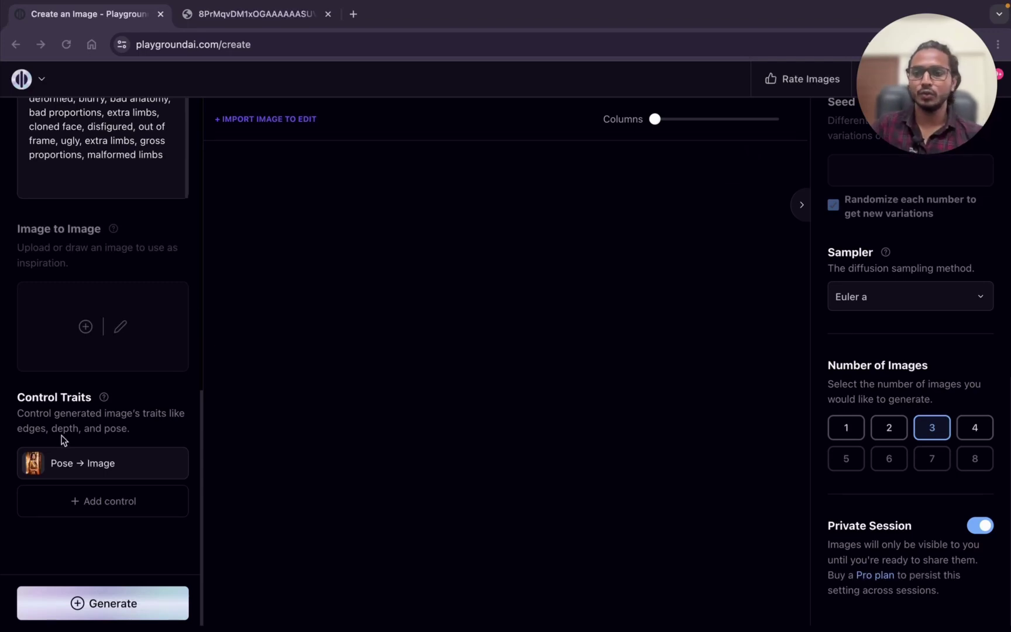
pyautogui.scroll(10, 76, 391)
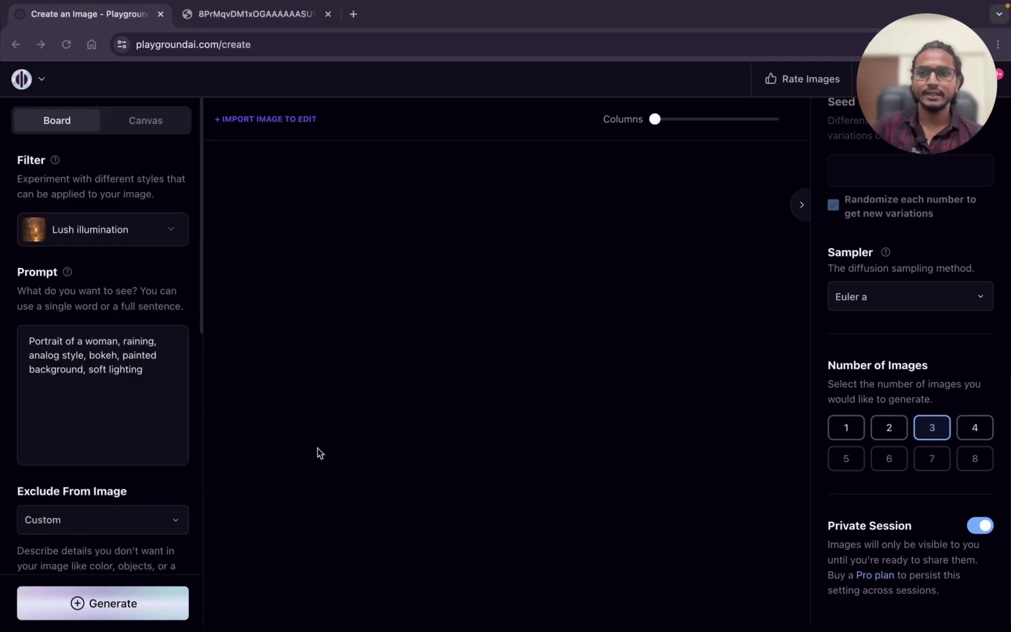
# - Generate the three pose-guided images of a woman in the rain and dismiss the rating prompt
pyautogui.click(92, 603)
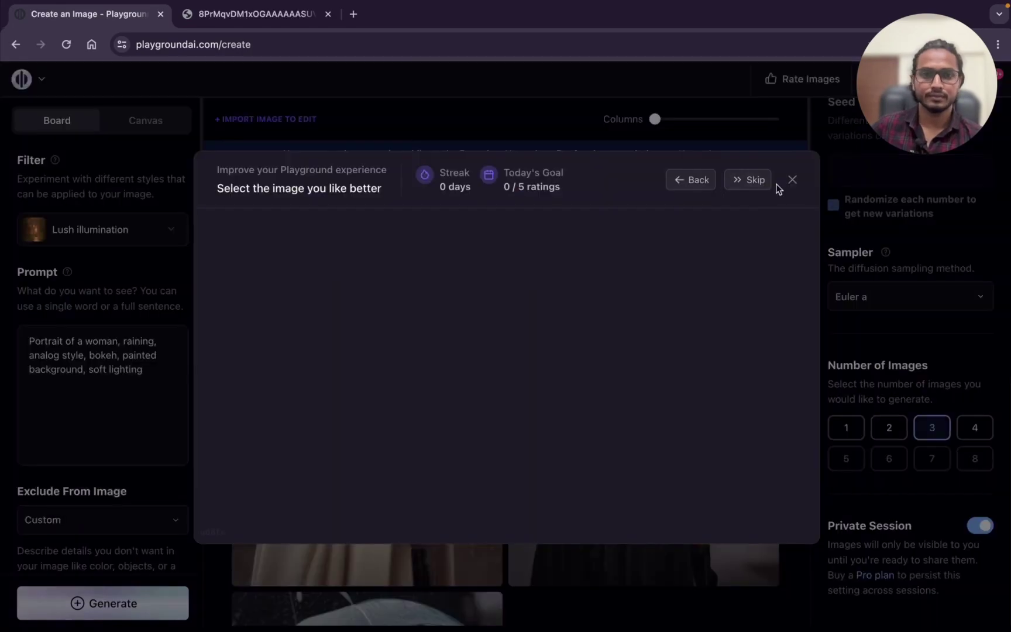
pyautogui.click(776, 182)
pyautogui.scroll(5, 456, 427)
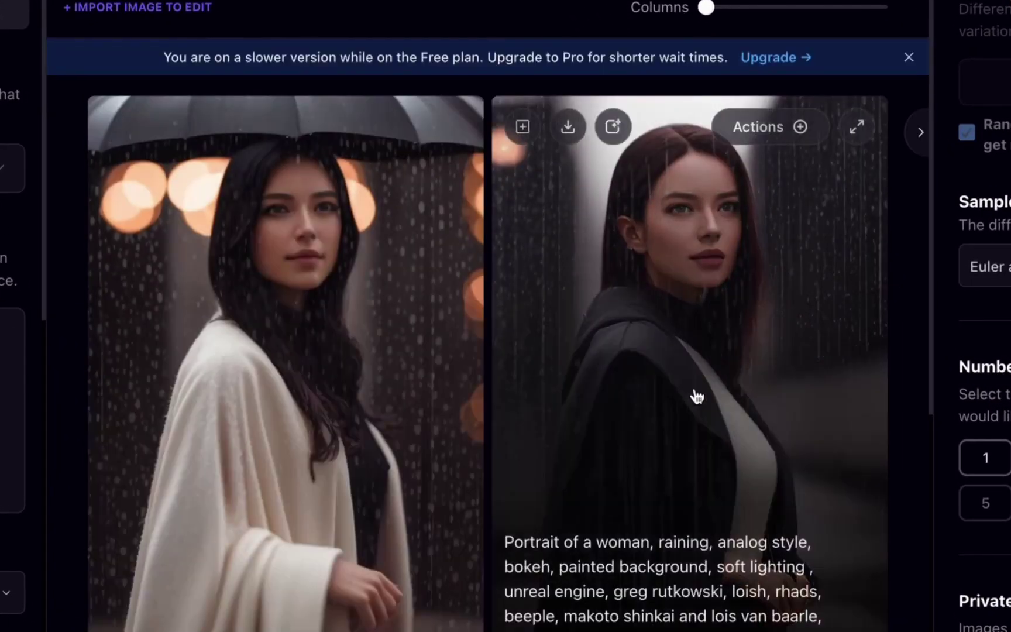
pyautogui.scroll(-5, 644, 451)
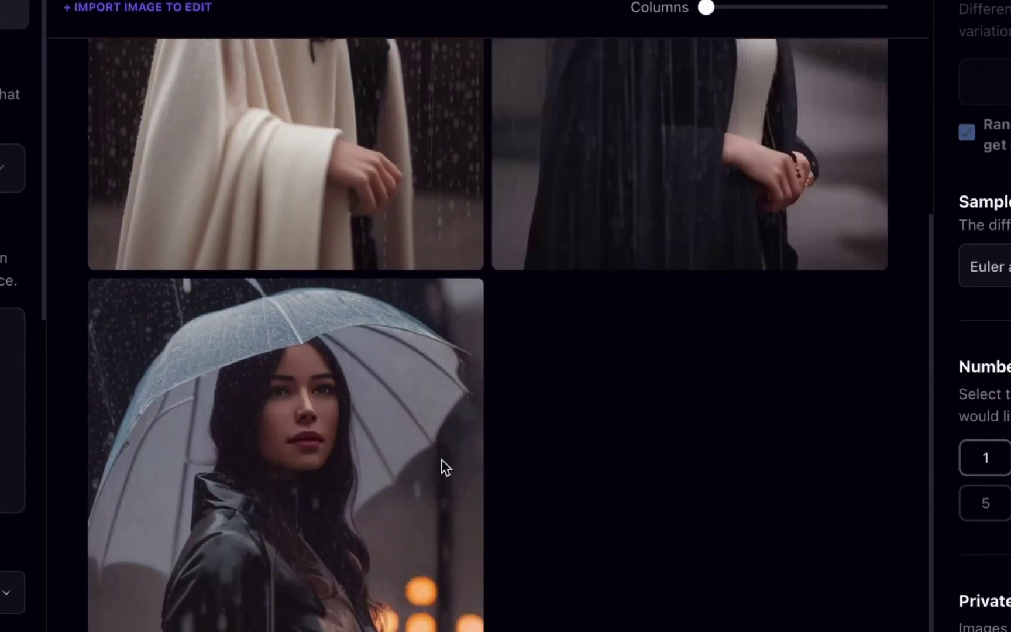
pyautogui.scroll(-6, 35, 468)
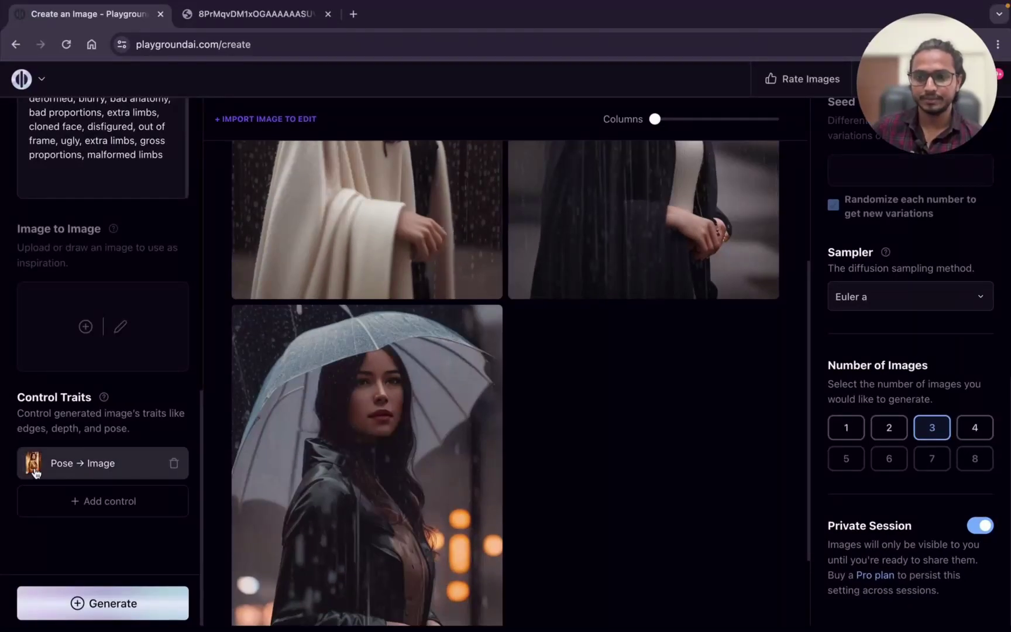
# - Reopen the Pose trait settings to compare the reference with the results
pyautogui.click(35, 472)
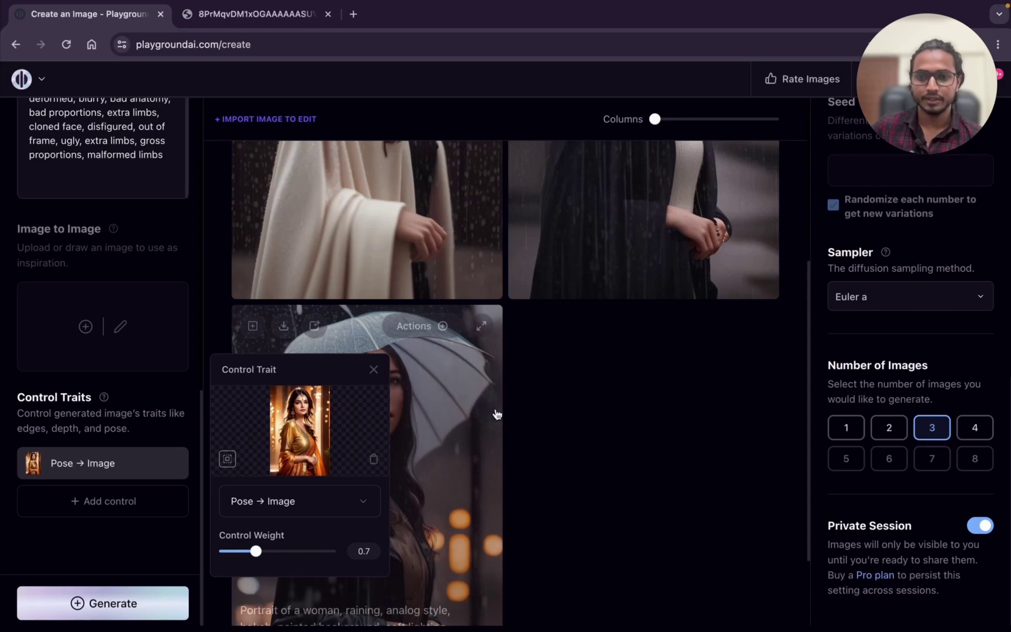
pyautogui.scroll(3, 556, 386)
pyautogui.scroll(-2, 563, 376)
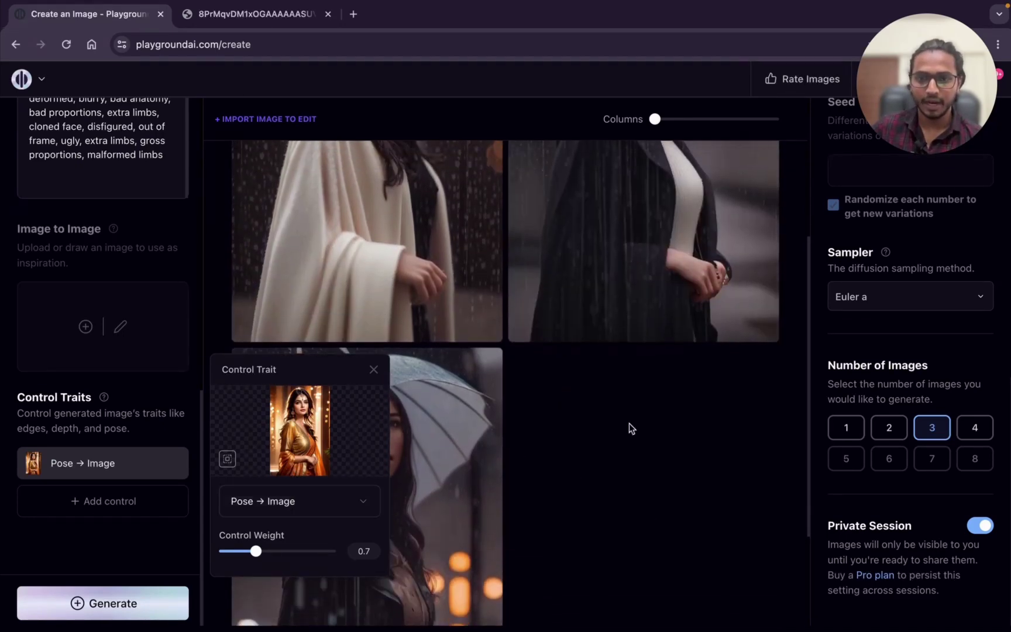
pyautogui.scroll(-2, 629, 426)
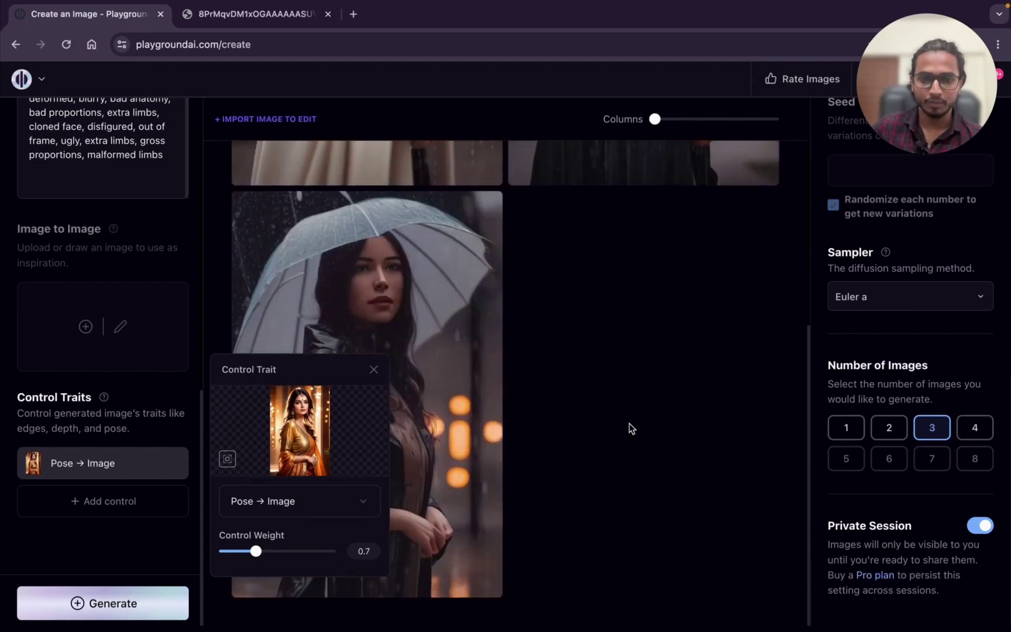
# - Enlarge the clear-umbrella portrait for a closer look, then close the preview
pyautogui.click(478, 210)
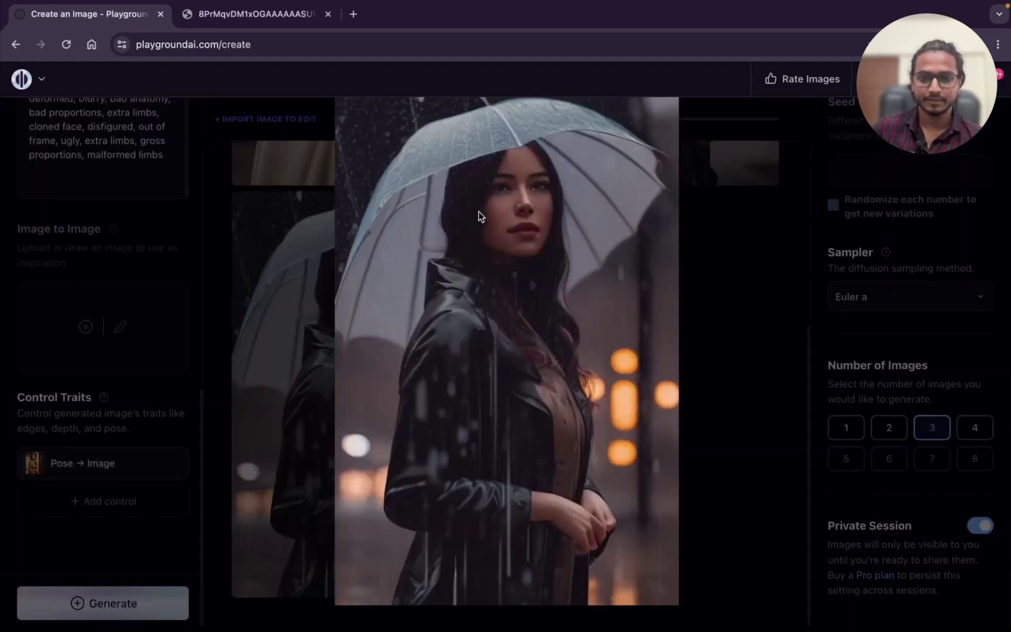
pyautogui.click(714, 393)
pyautogui.scroll(4, 713, 390)
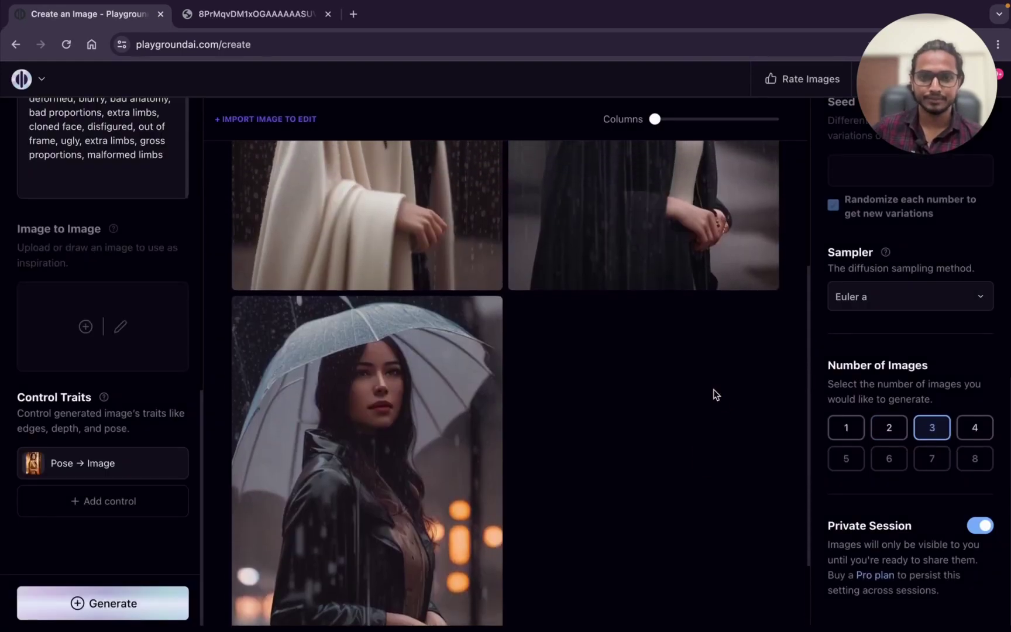
pyautogui.moveTo(670, 292)
pyautogui.scroll(4, 644, 269)
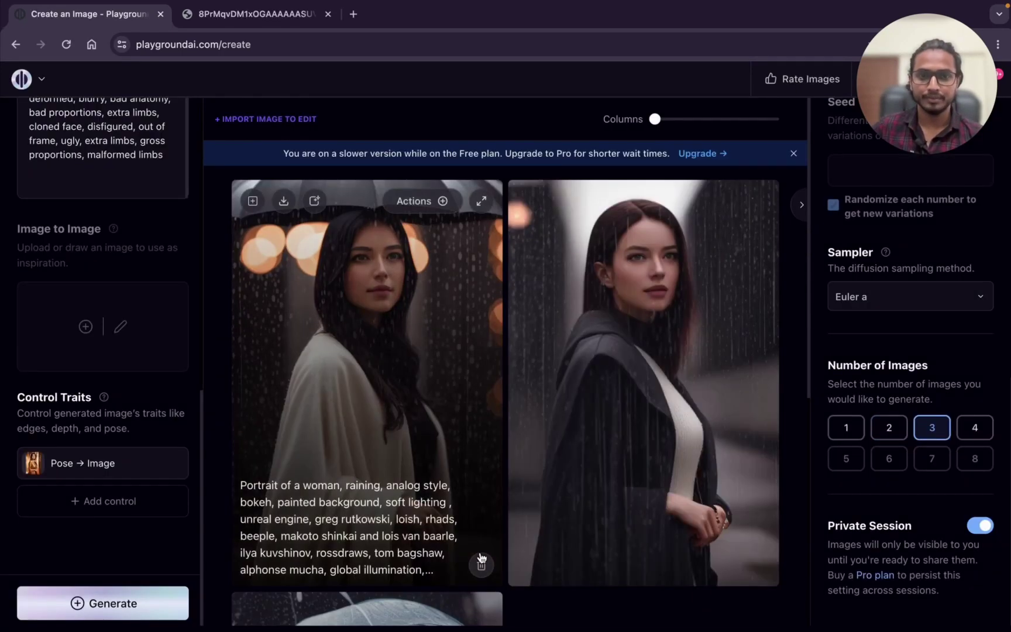
pyautogui.scroll(-8, 489, 562)
pyautogui.rightClick(493, 556)
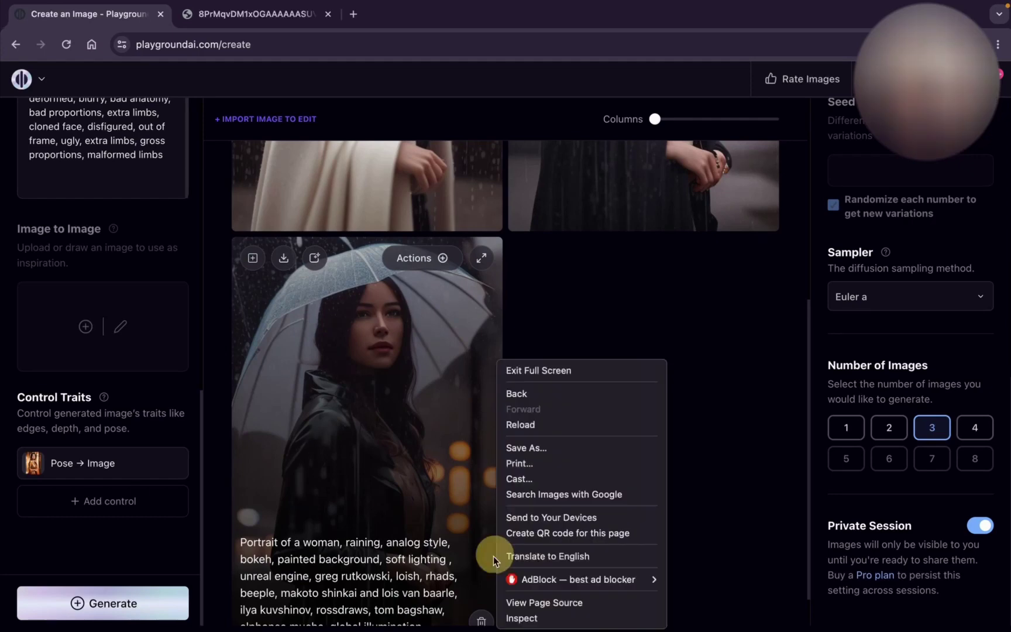
pyautogui.click(716, 469)
pyautogui.scroll(5, 439, 531)
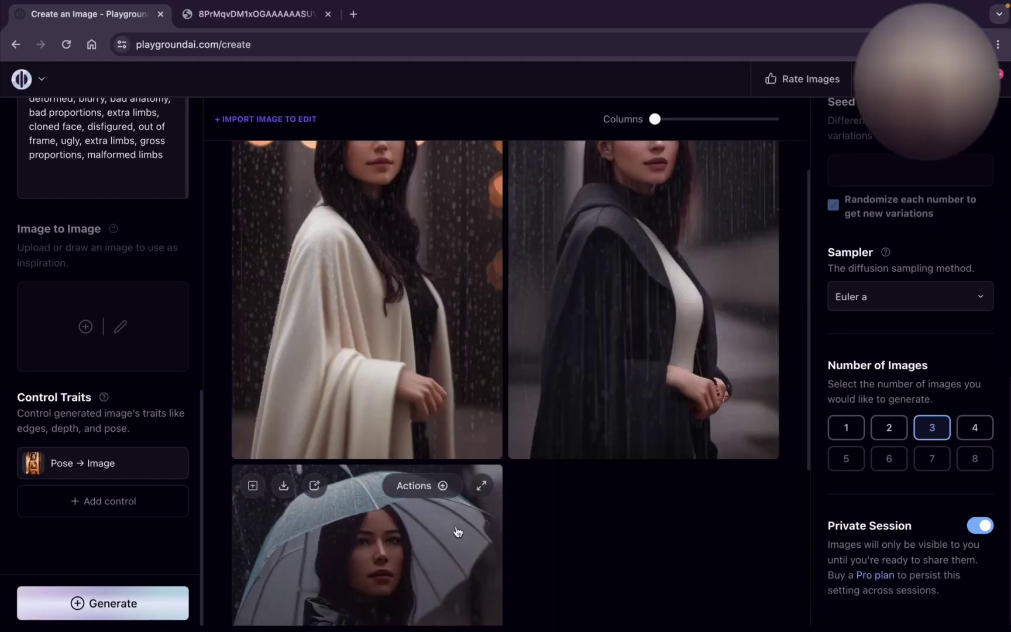
pyautogui.scroll(3, 505, 467)
pyautogui.scroll(-7, 507, 467)
pyautogui.moveTo(434, 363)
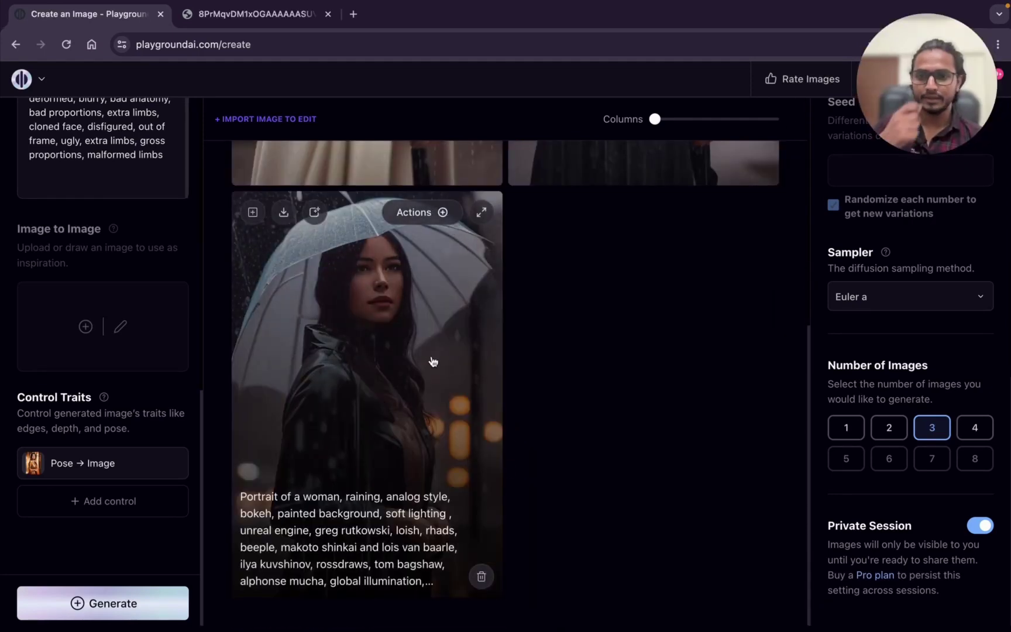
# - Upscale the umbrella portrait 4x, download the 6.7 MB PNG and check it in Preview
pyautogui.click(443, 213)
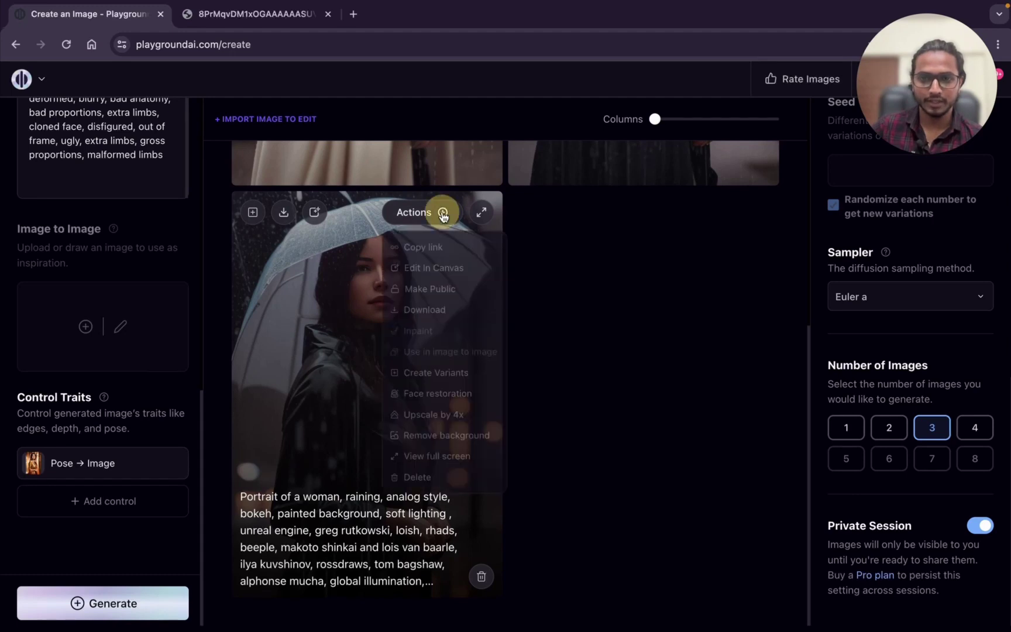
pyautogui.click(464, 432)
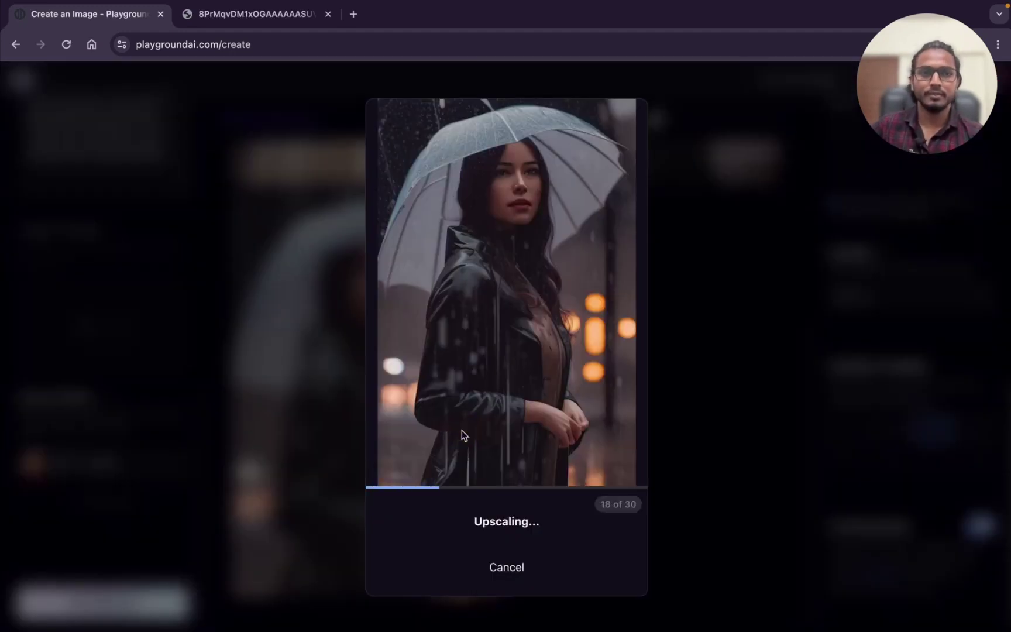
pyautogui.click(485, 524)
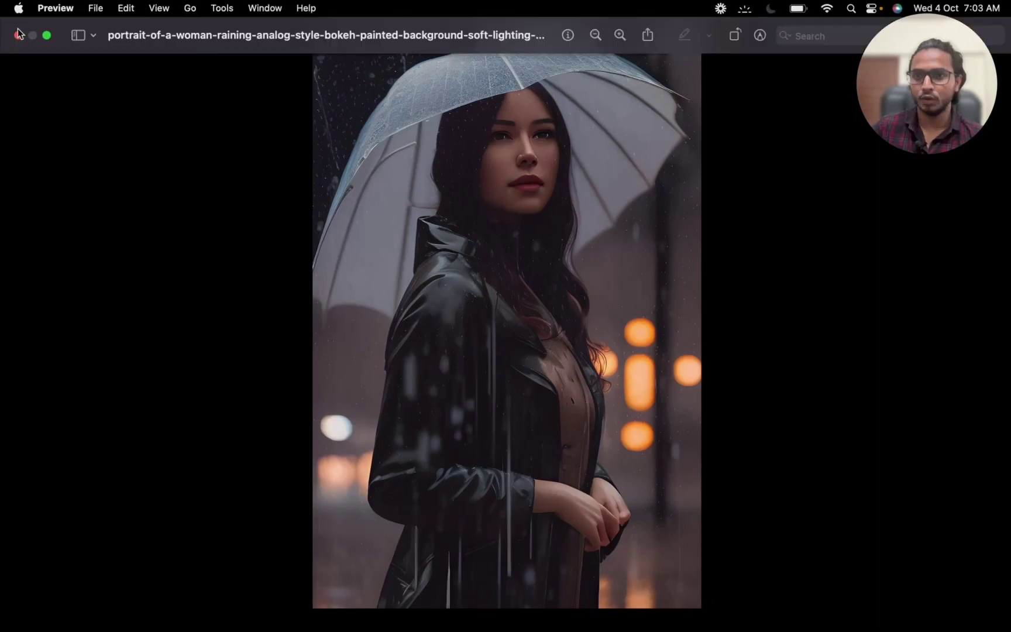
pyautogui.click(18, 34)
pyautogui.click(807, 612)
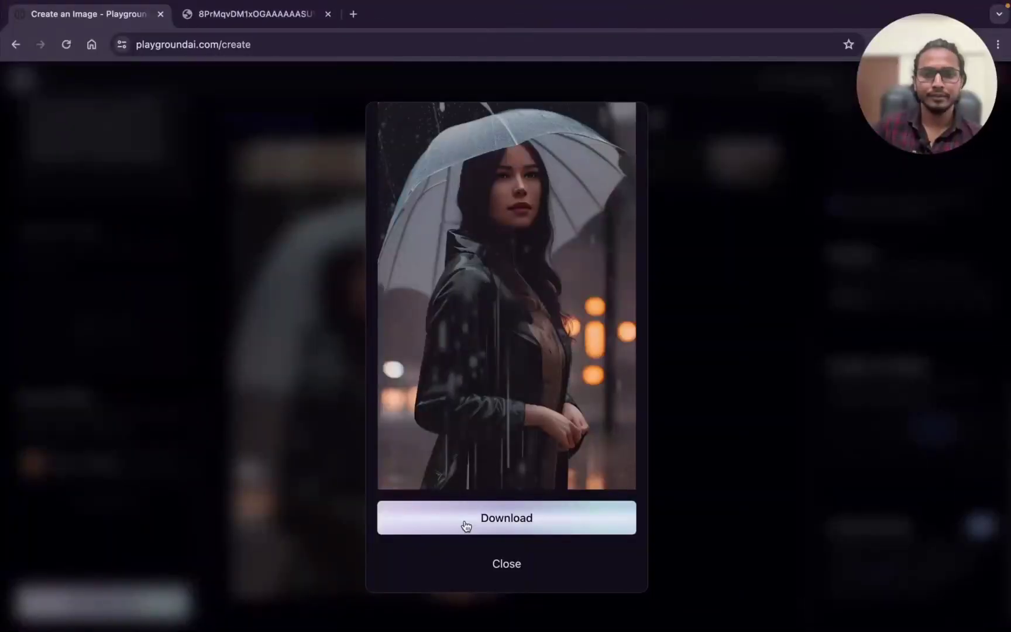
pyautogui.click(503, 566)
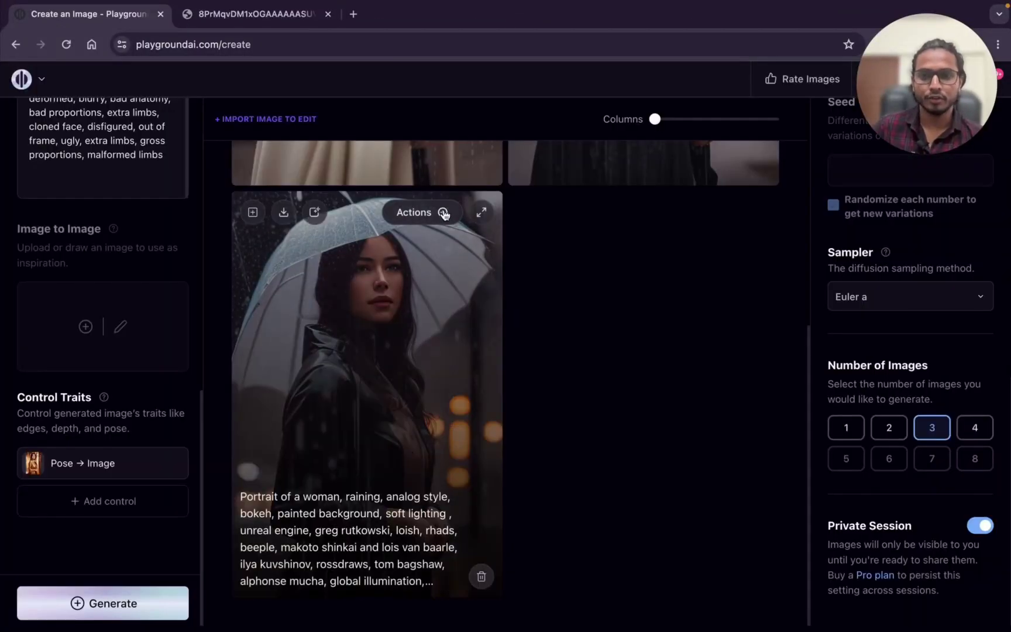
pyautogui.click(443, 213)
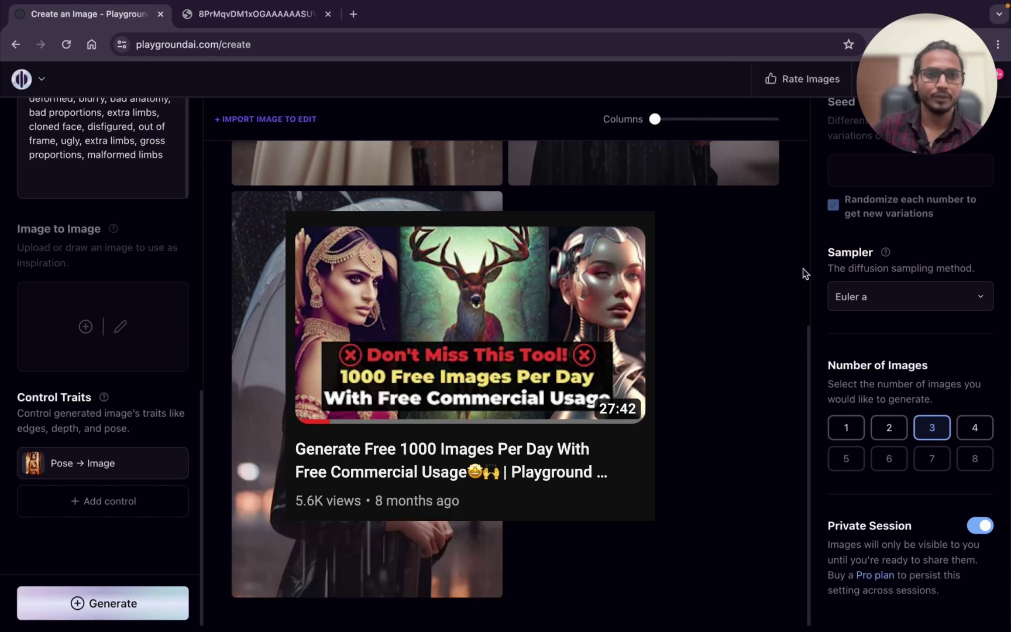
# - Dismiss the video overlay and open the Pose → Image settings to select its 0.7 weight
pyautogui.click(828, 187)
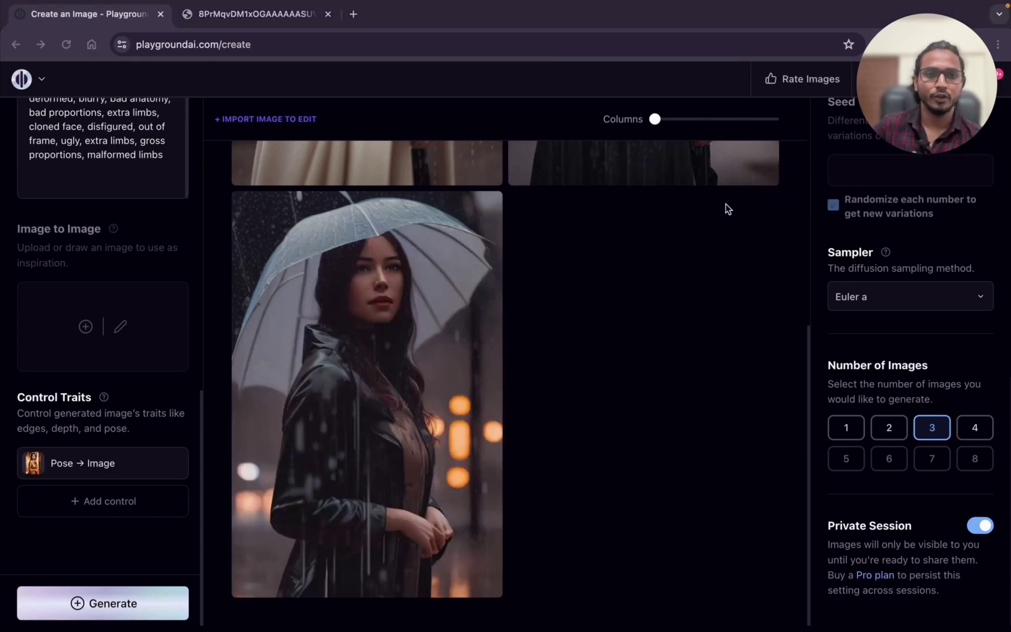
pyautogui.click(763, 195)
pyautogui.click(102, 463)
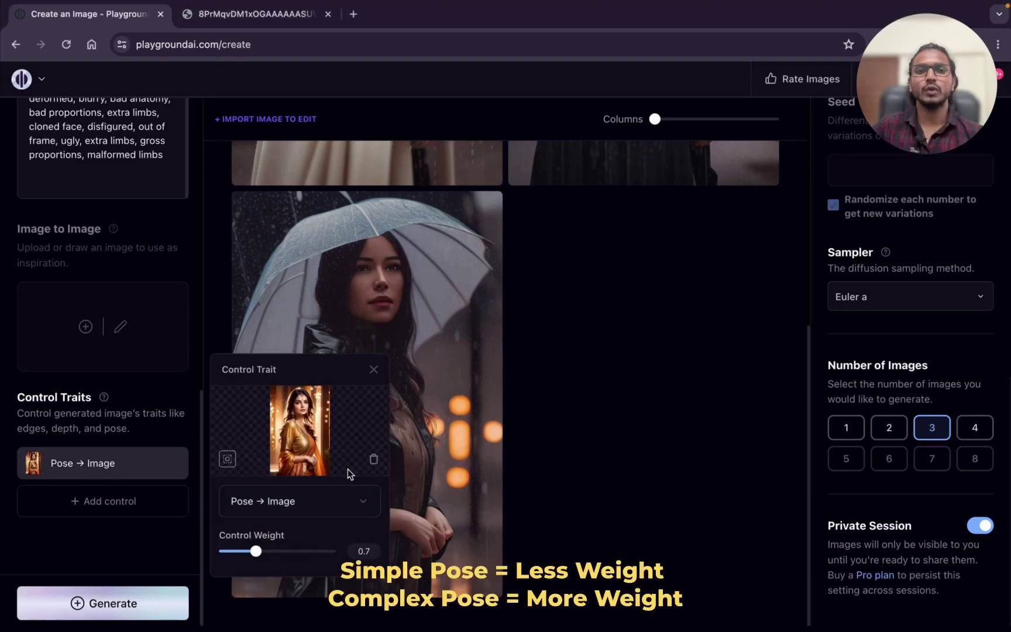
pyautogui.doubleClick(364, 552)
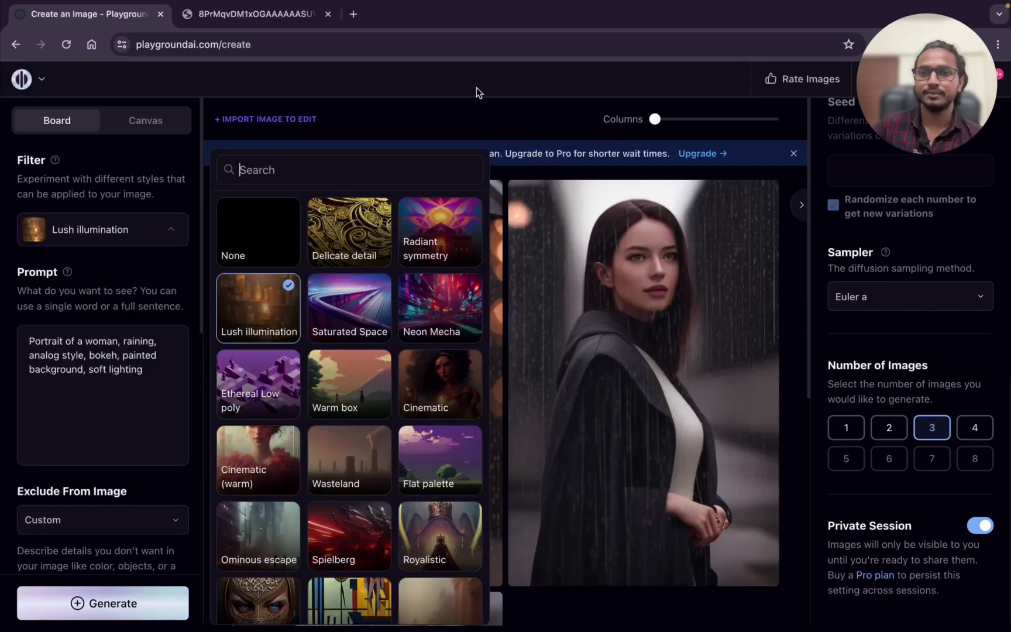
# - Switch the style filter to Delicate detail and generate a new set of images
pyautogui.click(477, 89)
pyautogui.click(84, 243)
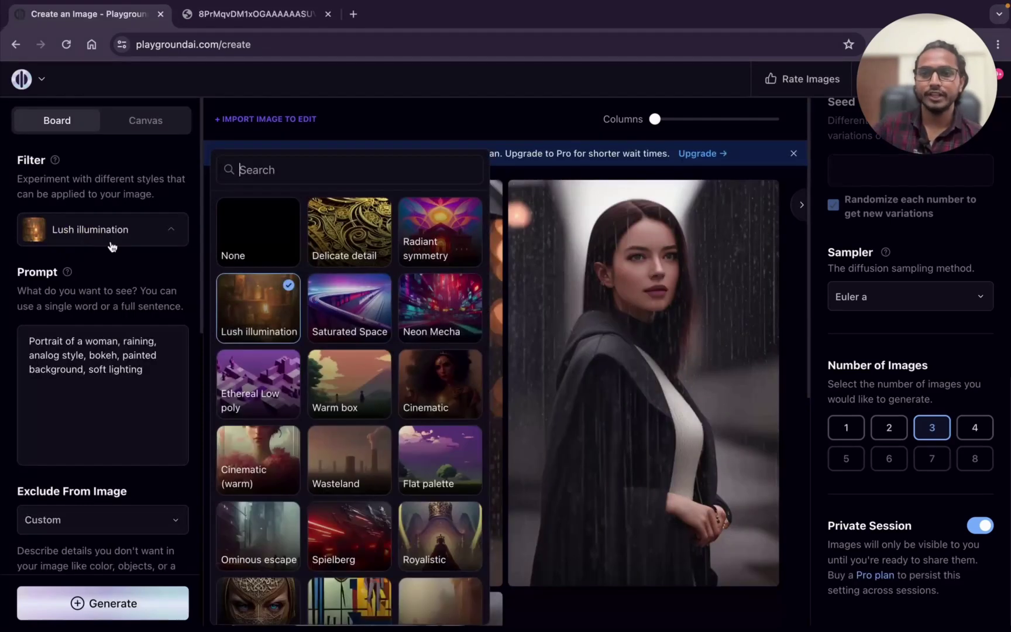
pyautogui.click(338, 241)
pyautogui.click(103, 603)
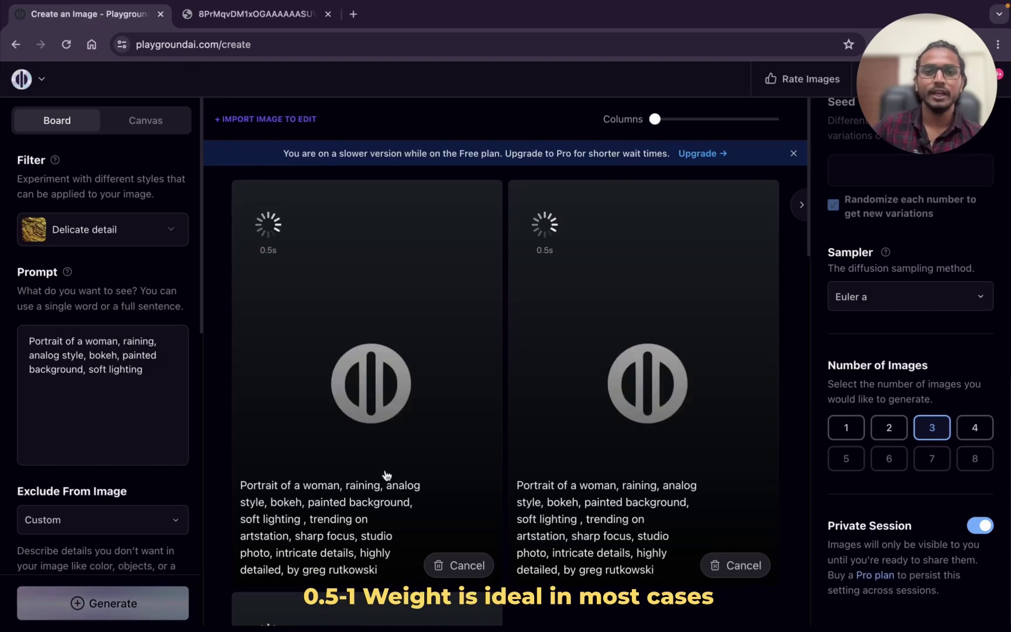
# - Enlarge the first new rainy umbrella portrait for a closer look, then close it
pyautogui.scroll(-10, 458, 469)
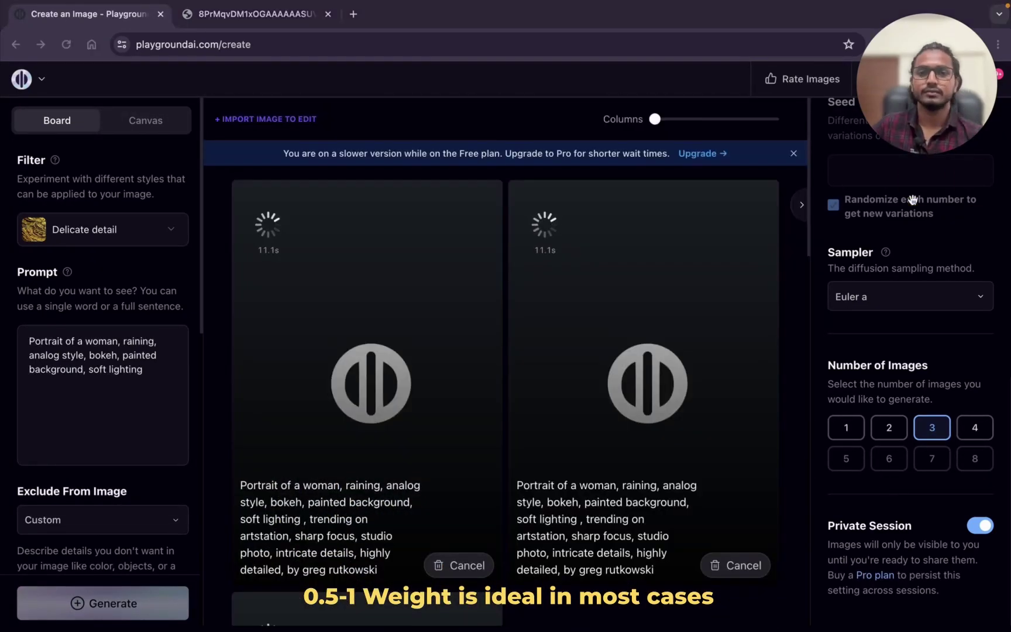
pyautogui.scroll(-5, 630, 433)
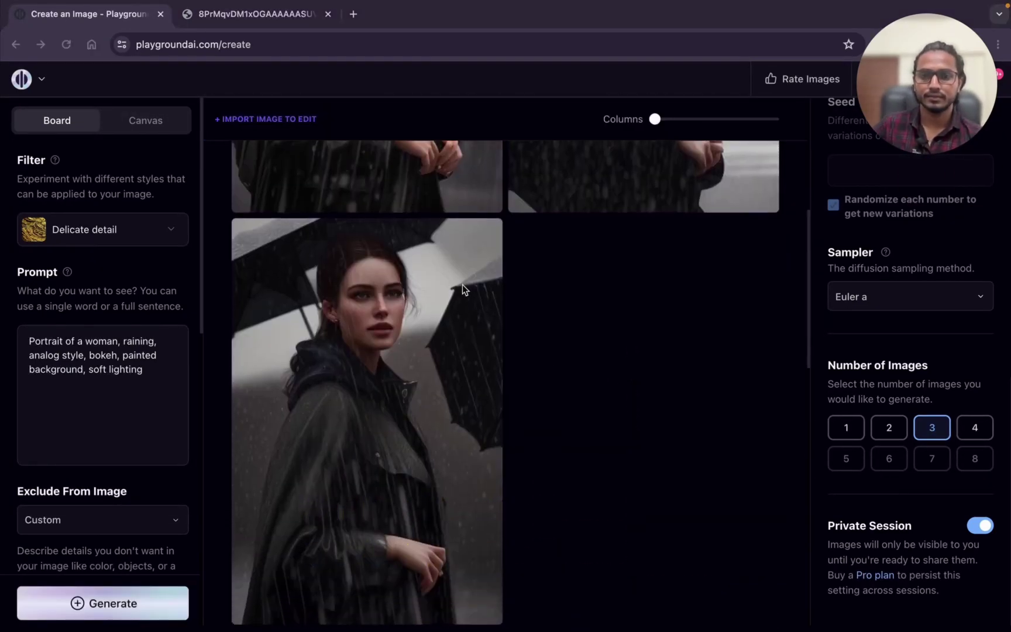
pyautogui.scroll(6, 514, 206)
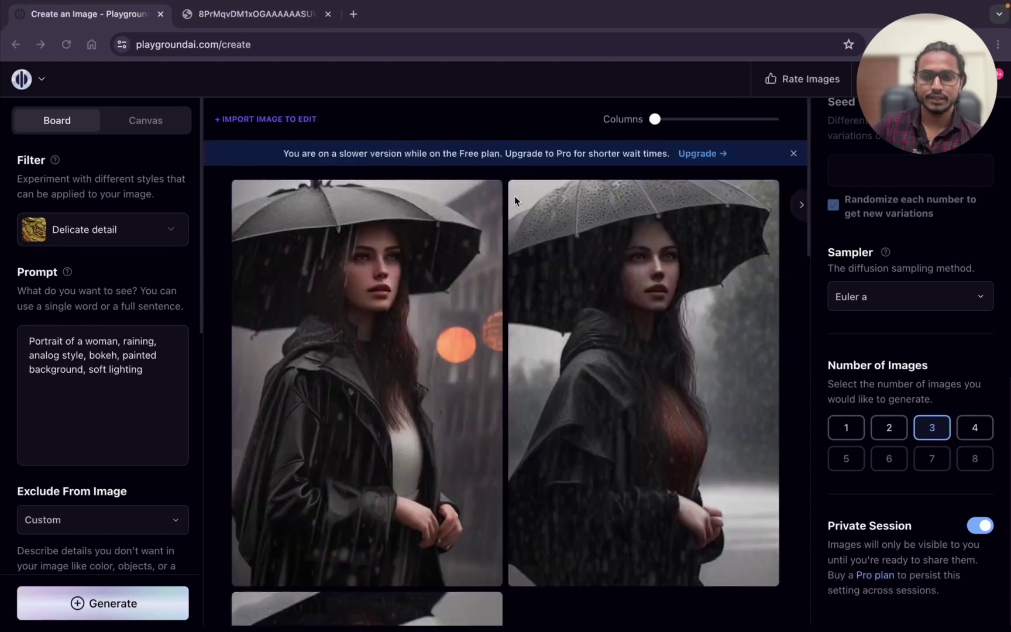
pyautogui.click(483, 204)
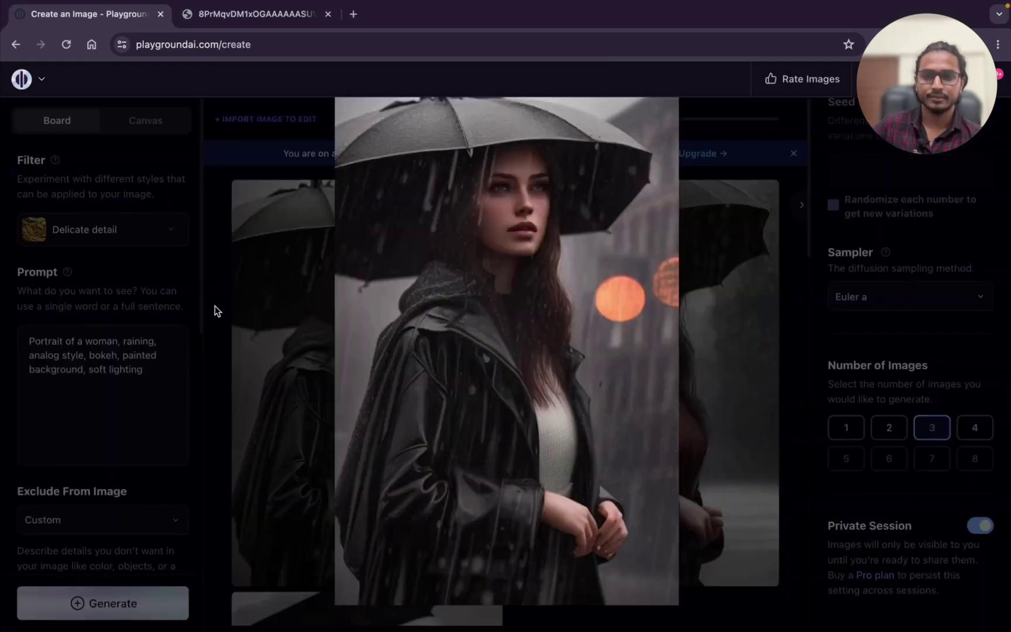
pyautogui.click(226, 287)
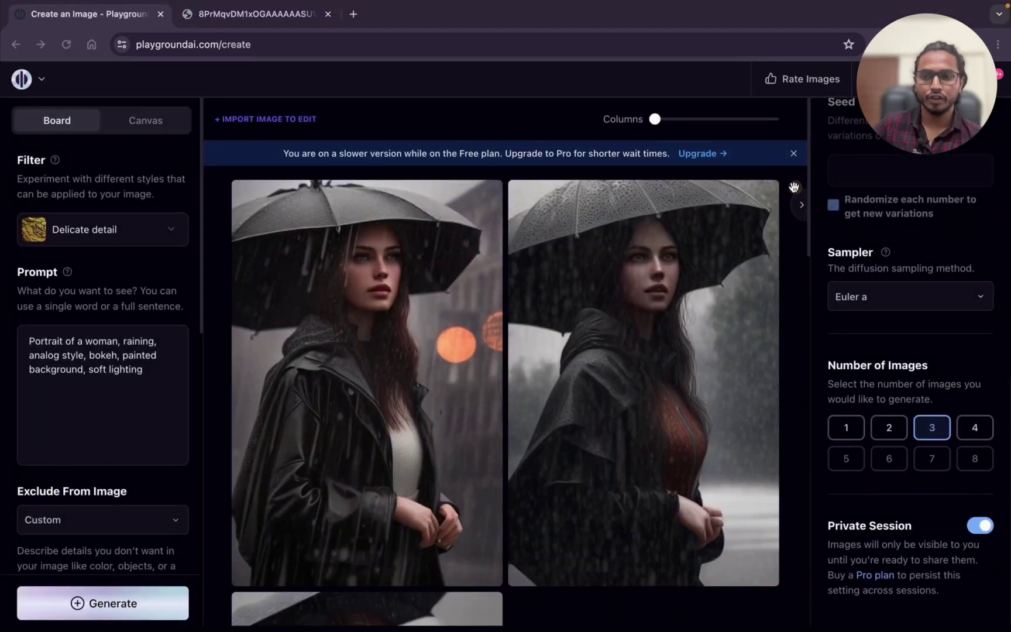
pyautogui.scroll(-10, 52, 521)
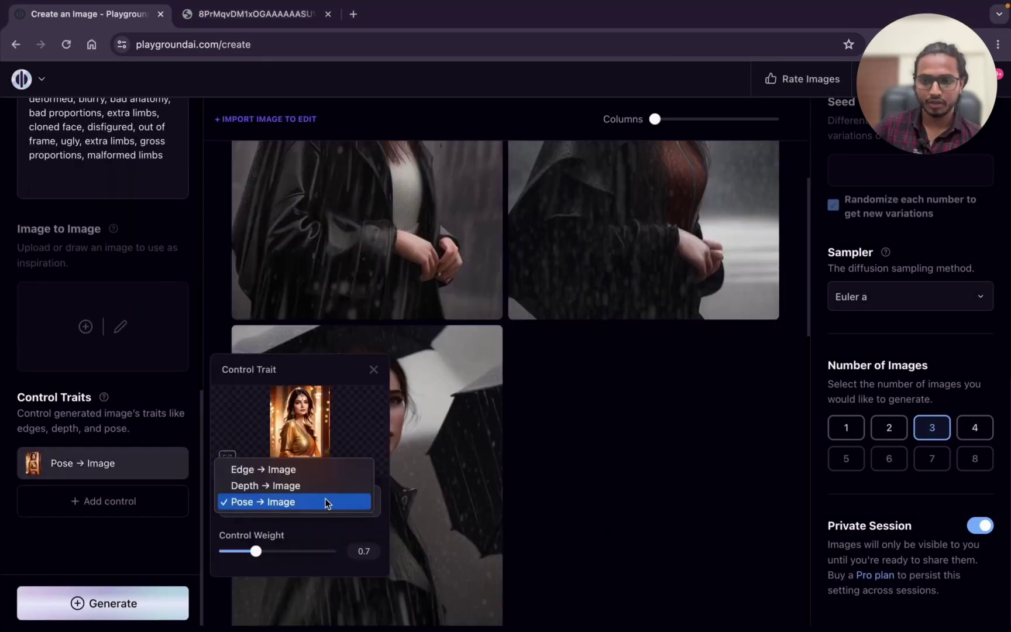
# - Set the control trait to Depth → Image and open its grayscale depth map in a separate tab
pyautogui.click(282, 484)
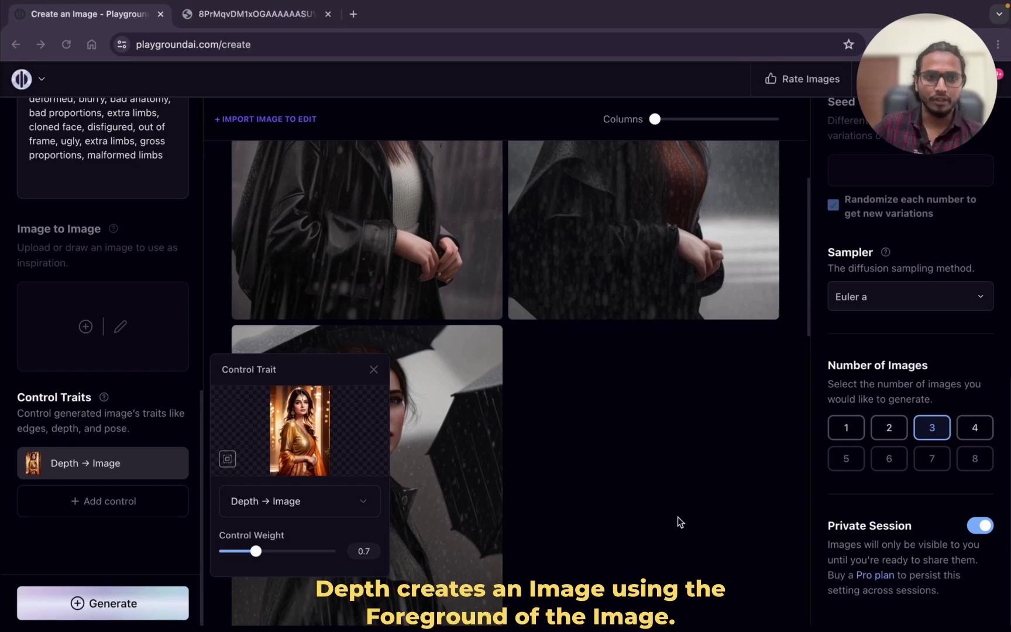
pyautogui.click(228, 463)
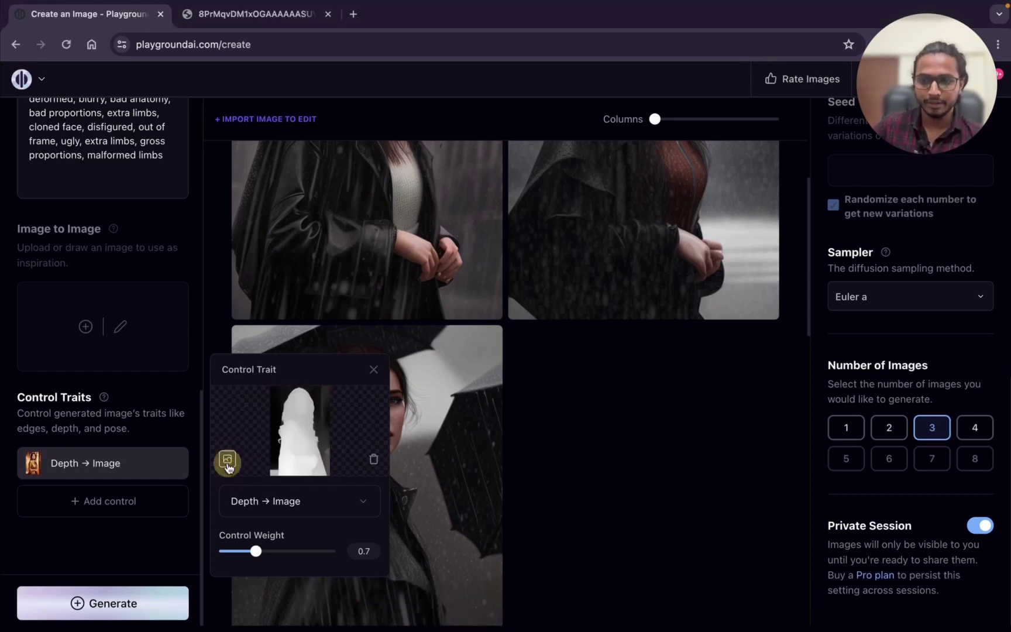
pyautogui.rightClick(293, 431)
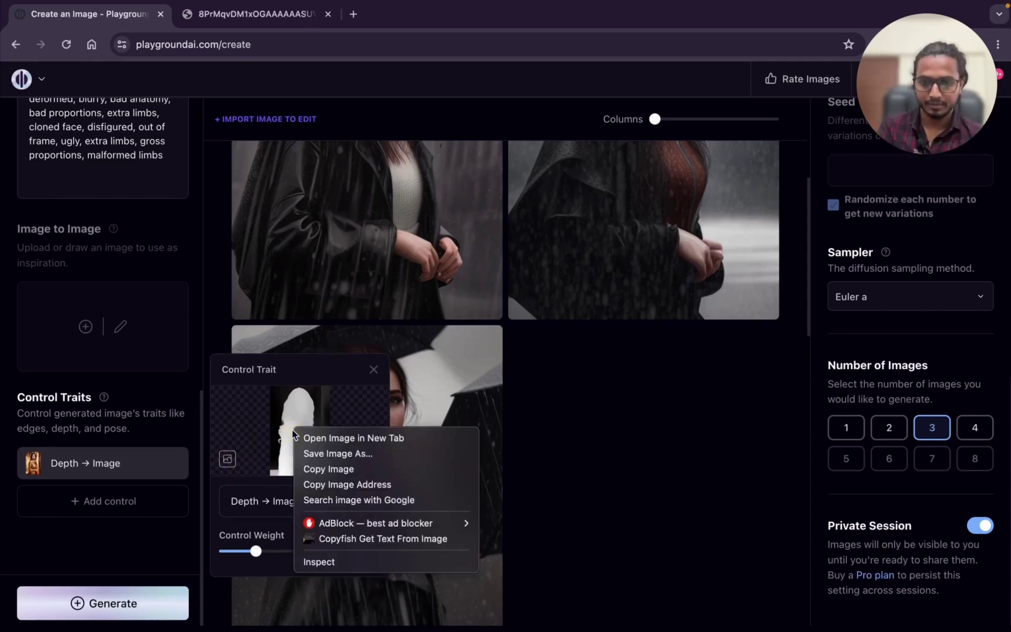
pyautogui.click(347, 439)
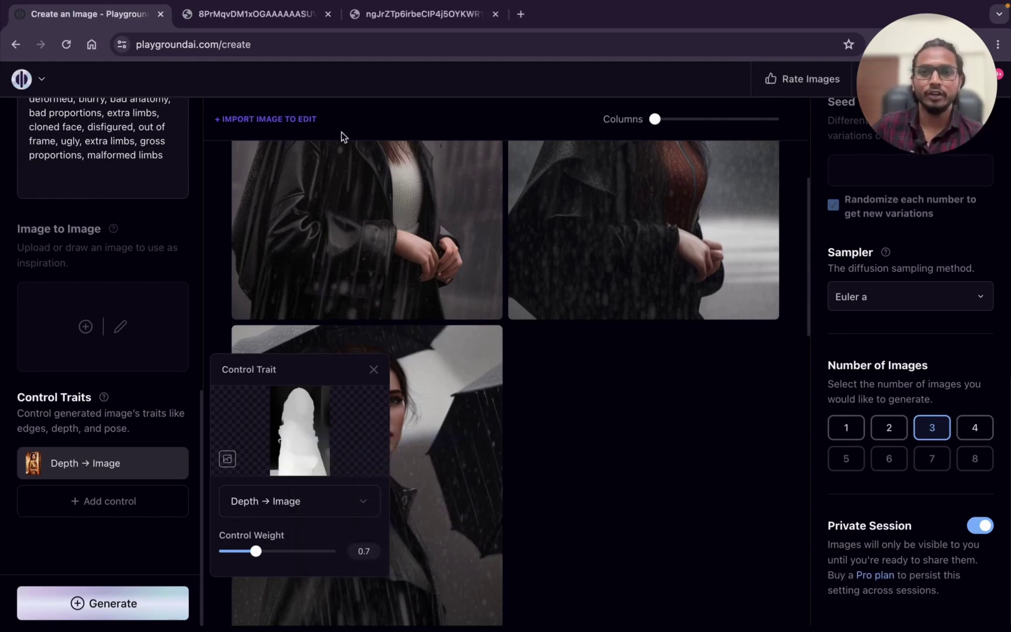
pyautogui.click(407, 15)
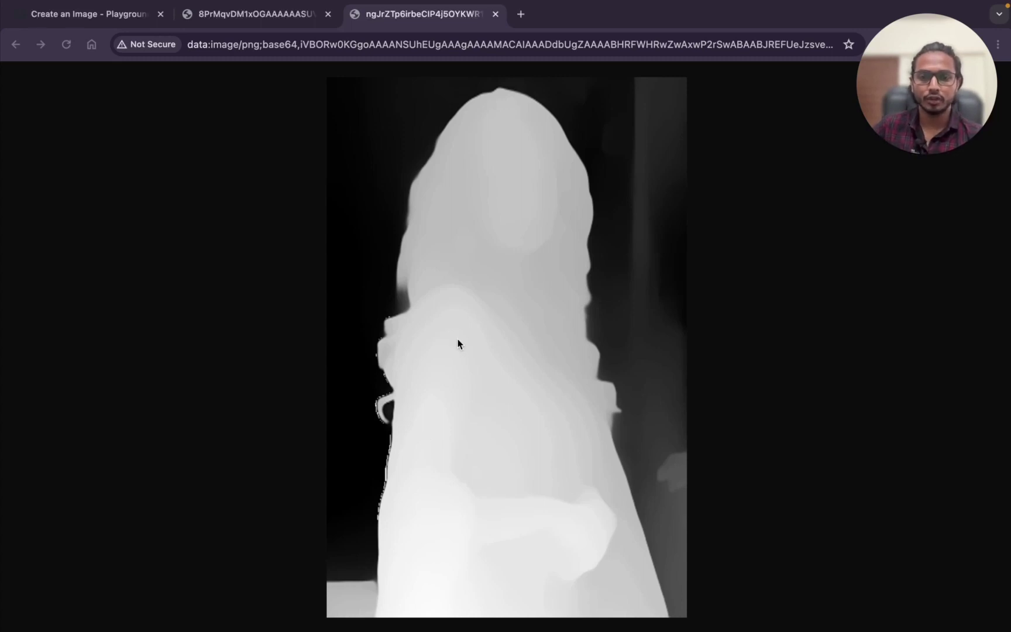
pyautogui.click(456, 323)
pyautogui.click(438, 583)
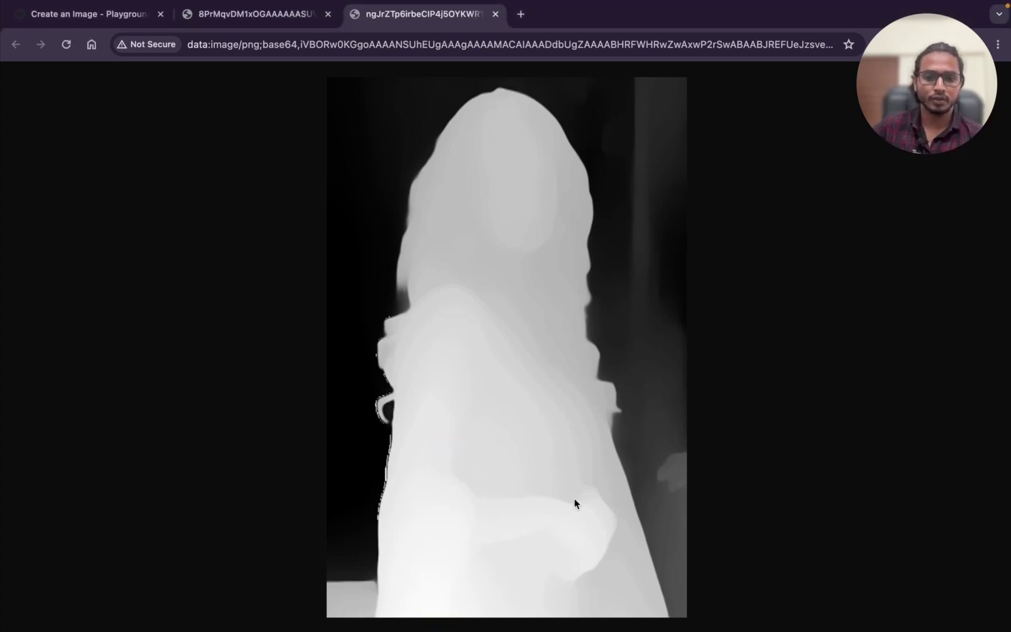
pyautogui.click(88, 14)
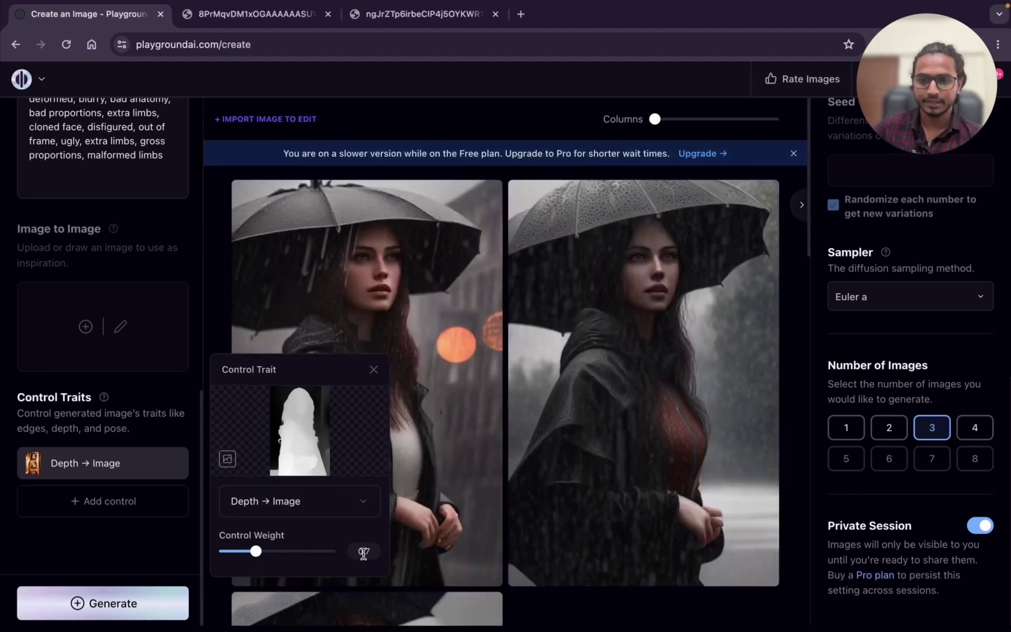
# - Generate depth-guided portraits of a hooded woman in the rain, then reopen the Depth → Image settings
pyautogui.click(98, 550)
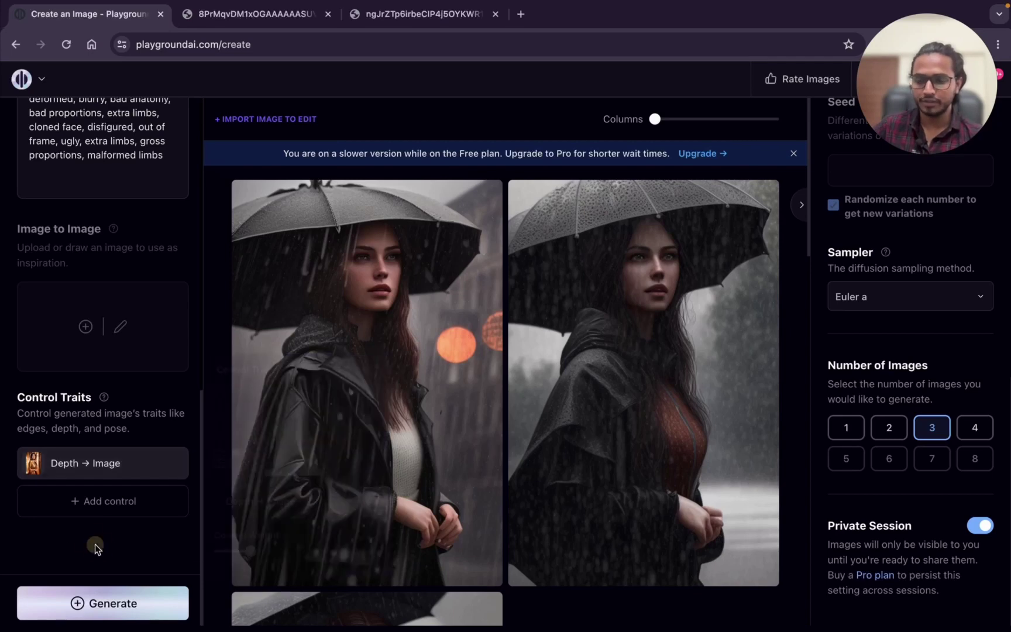
pyautogui.click(109, 609)
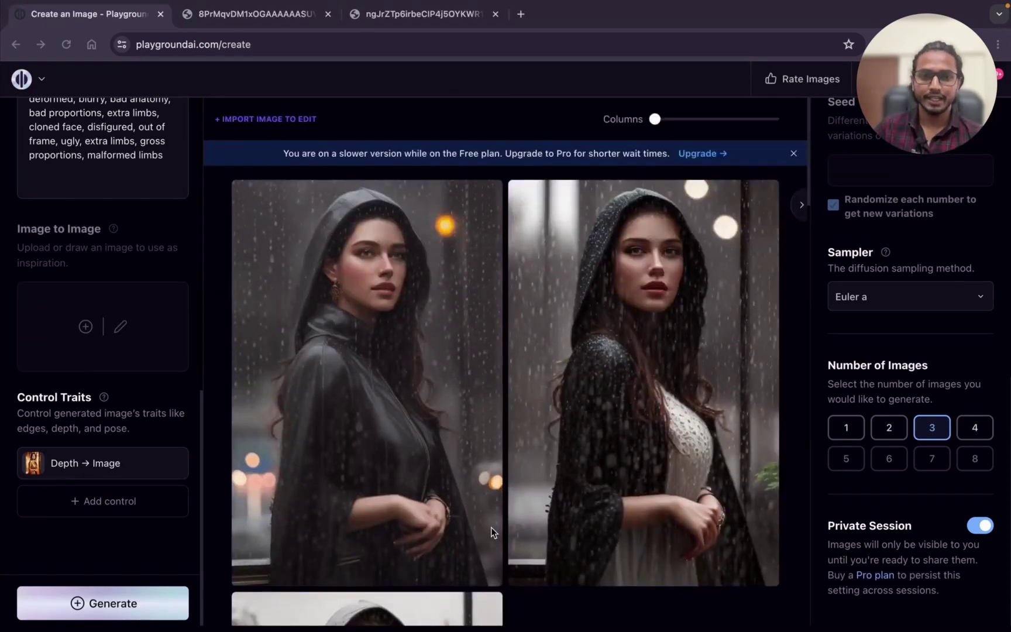
pyautogui.scroll(-1, 491, 526)
pyautogui.scroll(1, 574, 482)
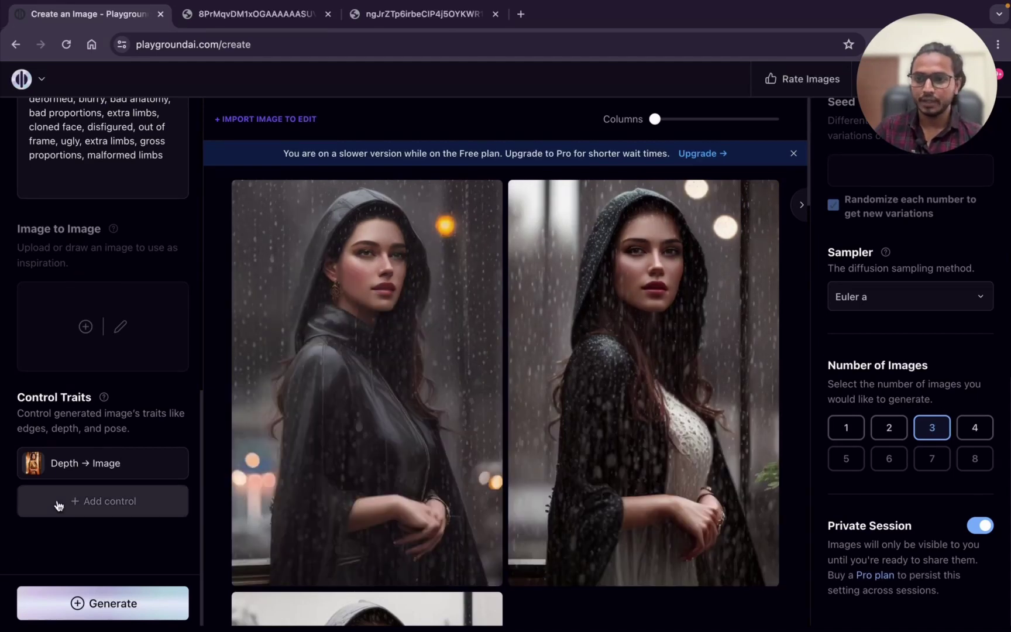
pyautogui.click(79, 461)
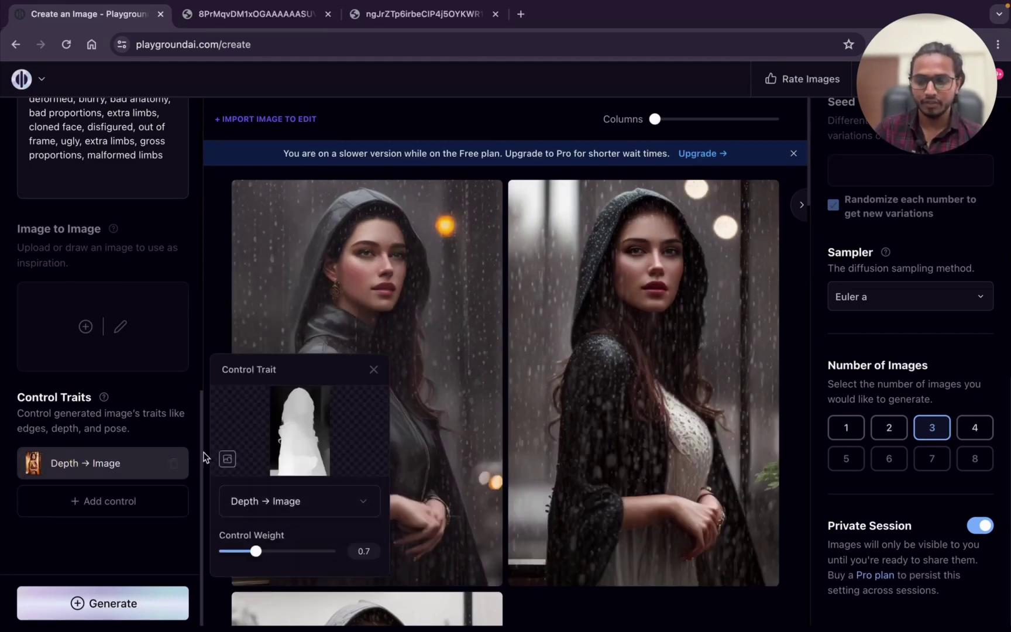
pyautogui.moveTo(362, 439)
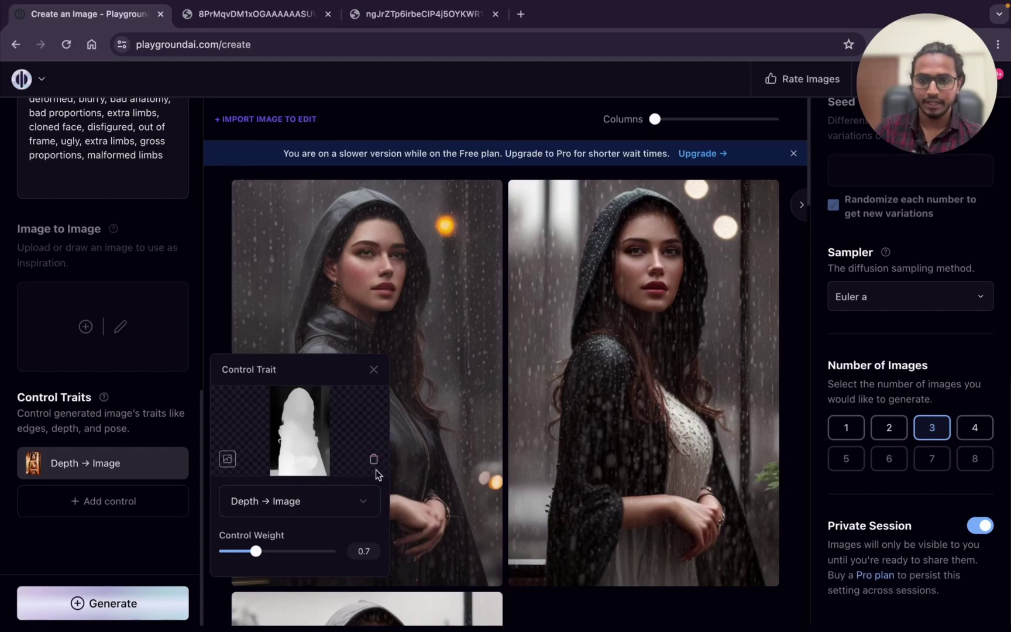
# - Swap the depth reference image for Cat.jpeg and open the cat's depth map in a new tab
pyautogui.click(372, 462)
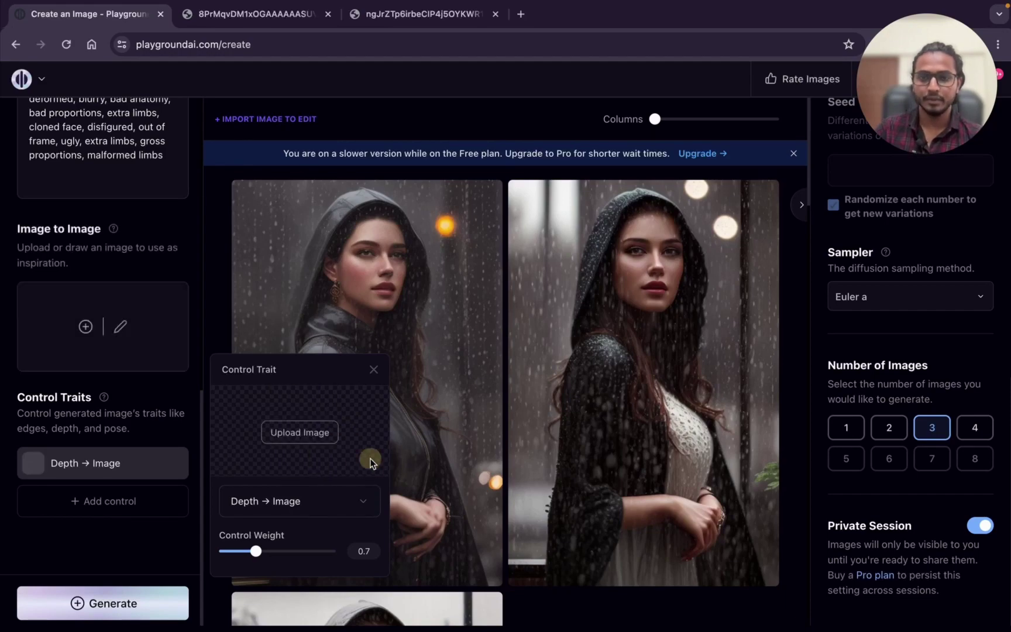
pyautogui.click(288, 433)
pyautogui.scroll(-2, 513, 322)
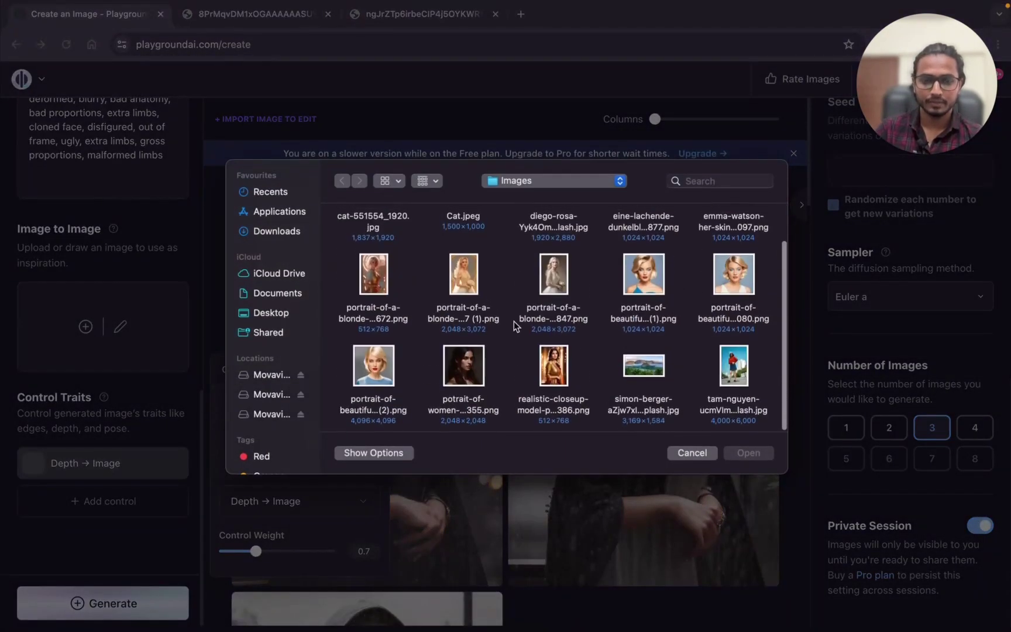
pyautogui.scroll(1, 514, 322)
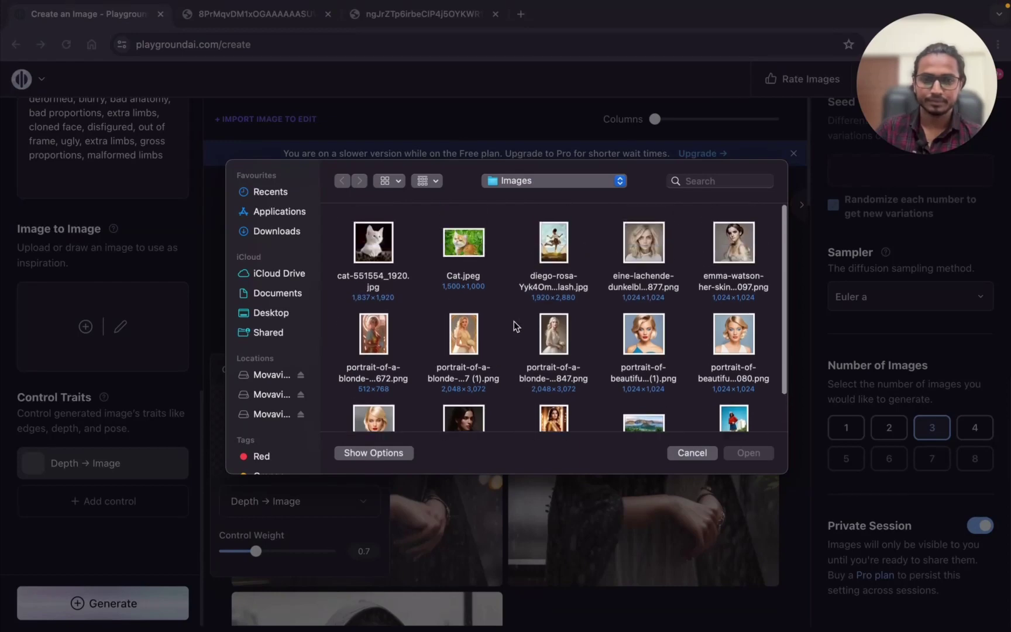
pyautogui.click(483, 256)
pyautogui.click(760, 458)
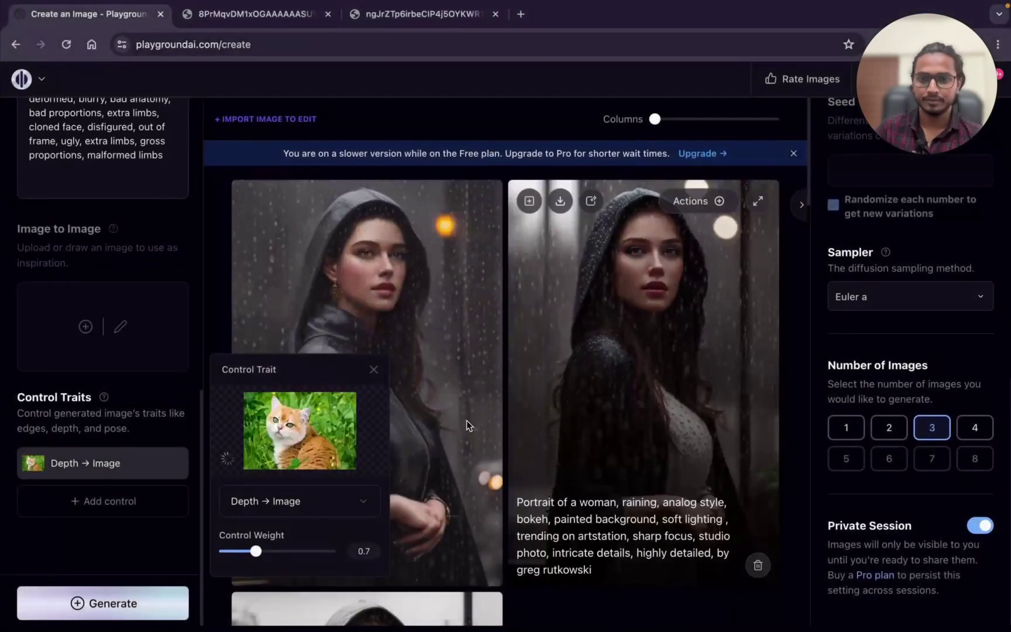
pyautogui.hotkey('ctrl', 'Up')
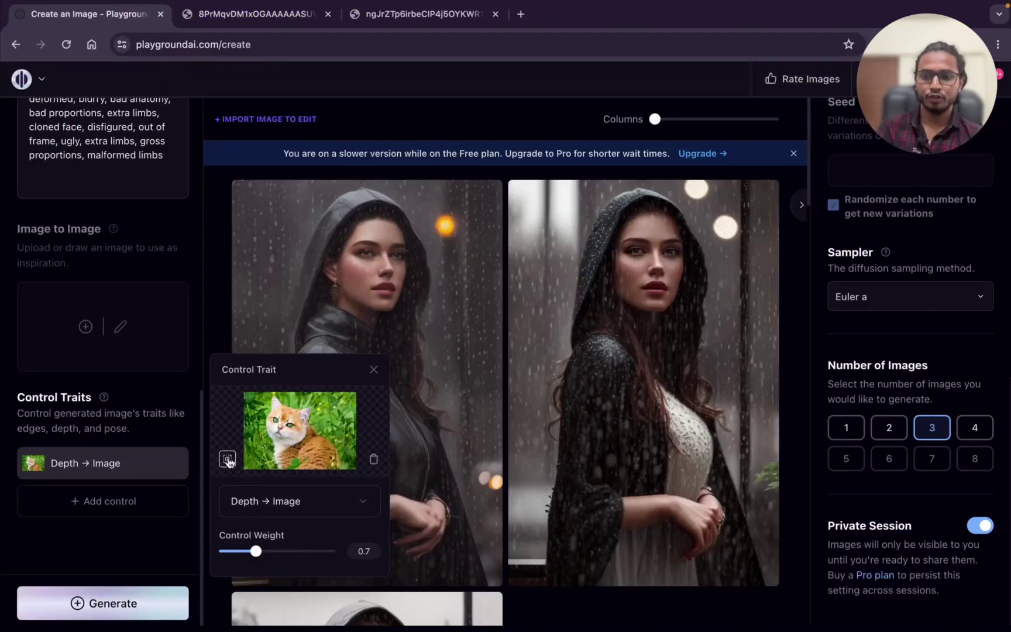
pyautogui.rightClick(302, 429)
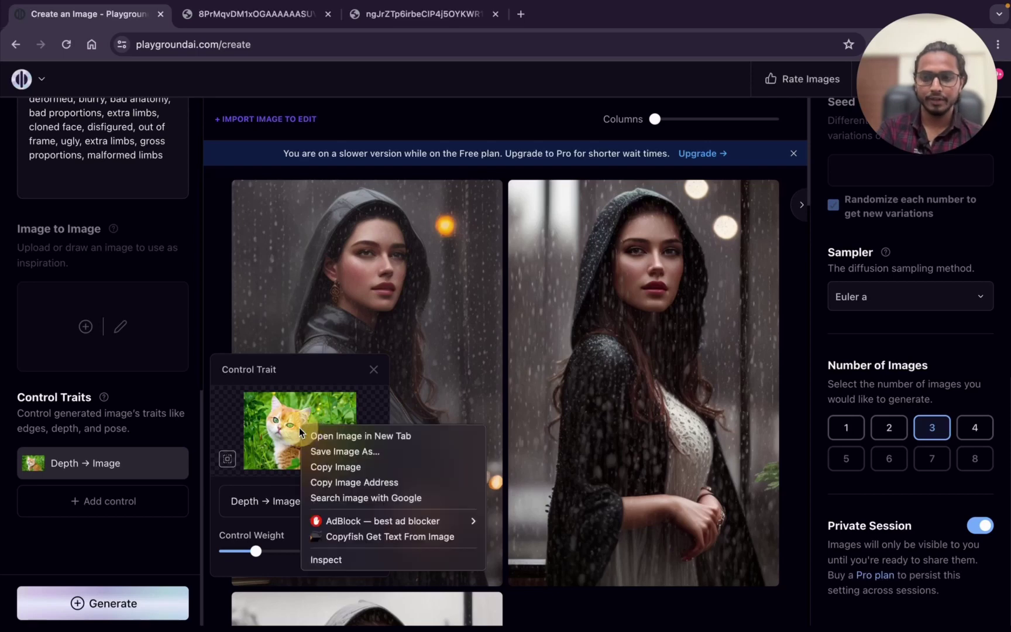
pyautogui.click(358, 436)
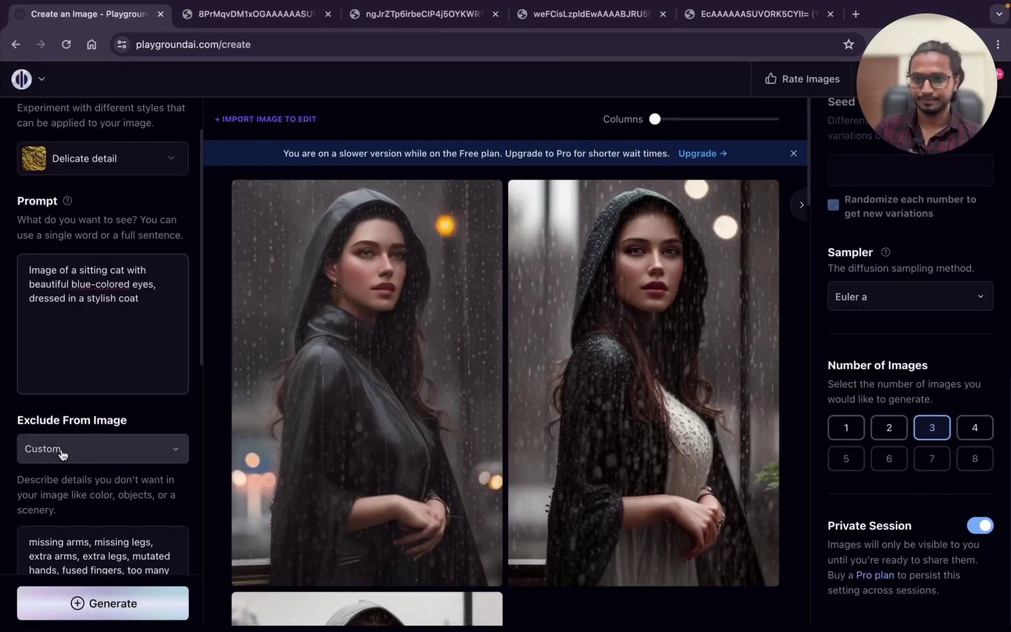
# - Generate three images from the sitting blue-eyed cat in a stylish coat prompt
pyautogui.scroll(-8, 55, 462)
pyautogui.scroll(8, 56, 463)
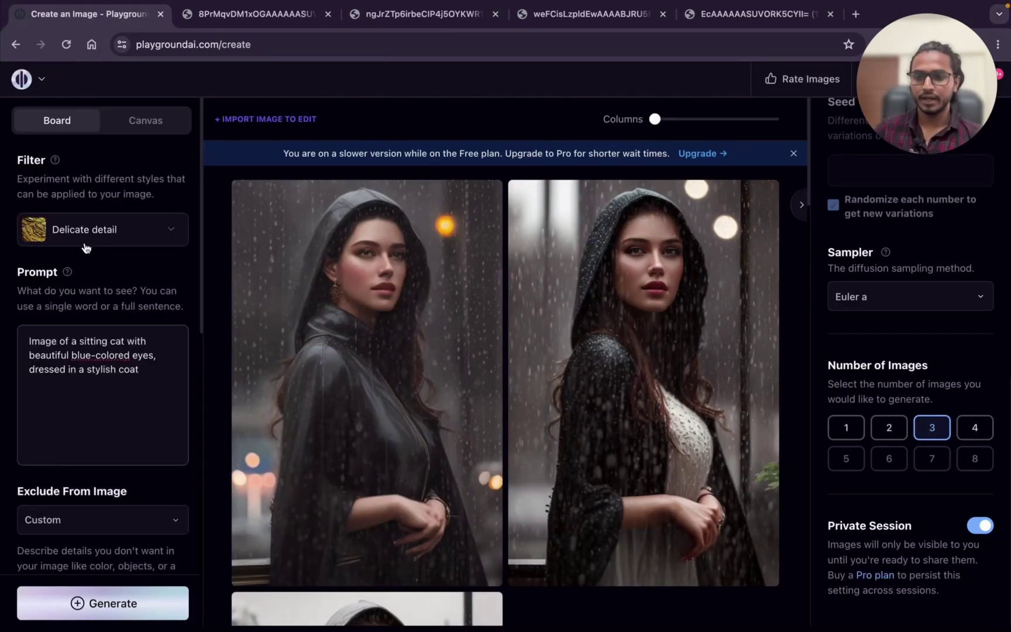
pyautogui.moveTo(94, 612)
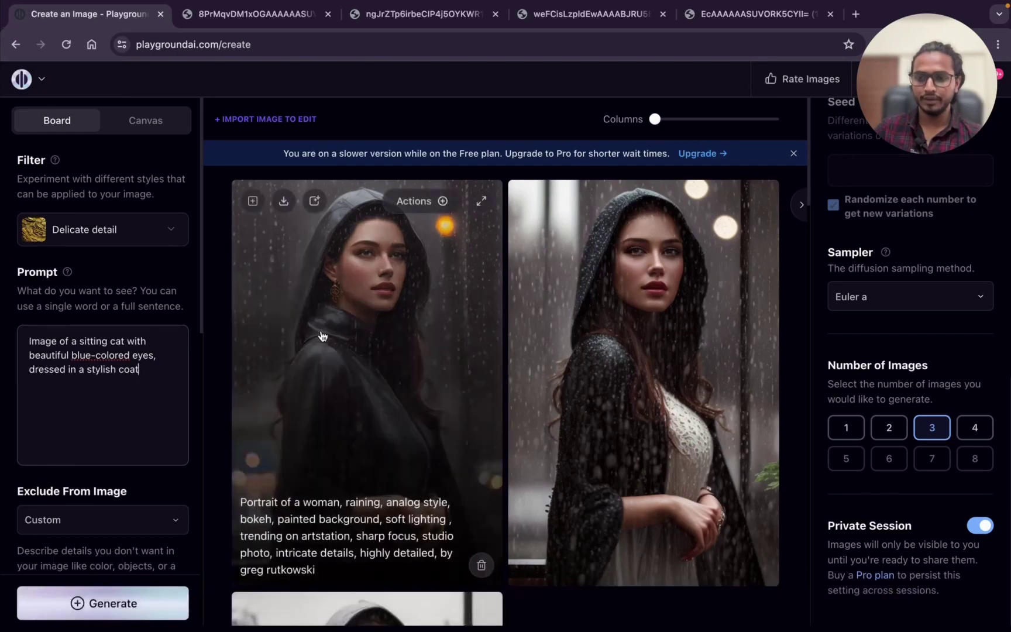
pyautogui.click(104, 603)
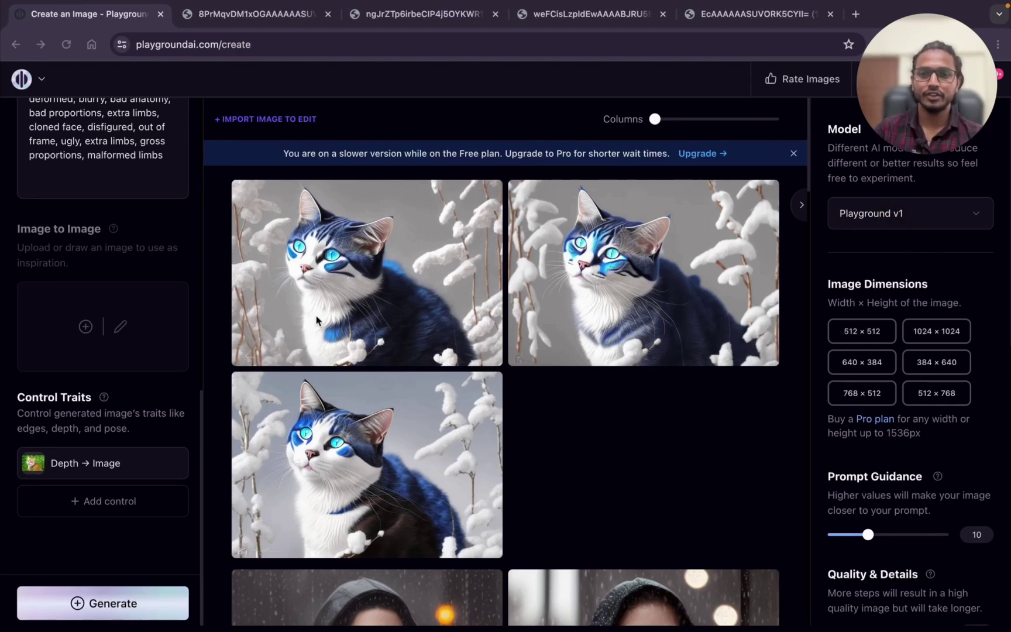
pyautogui.moveTo(480, 364)
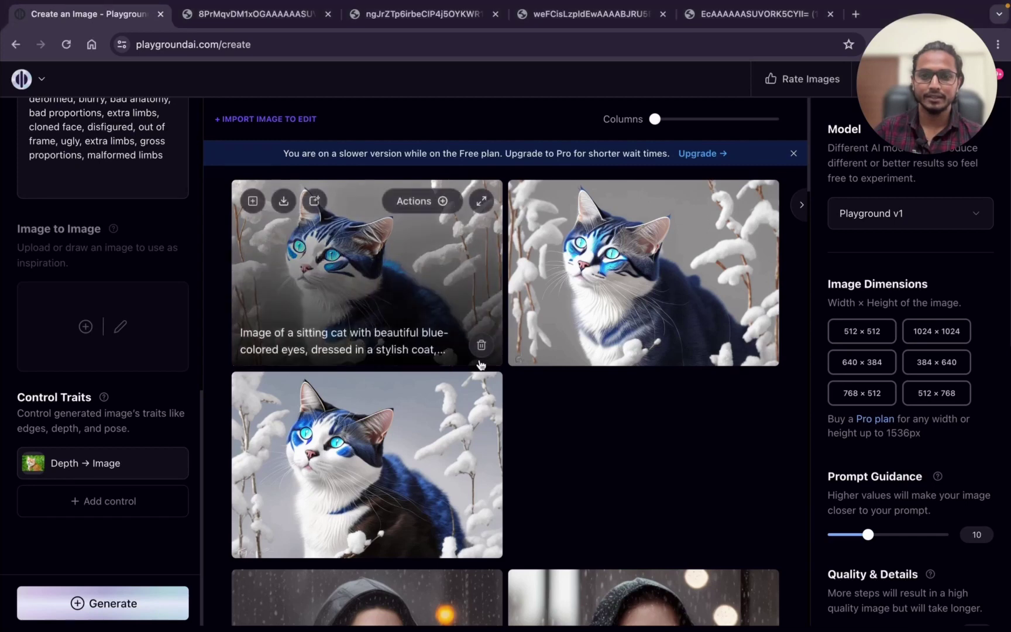
pyautogui.click(480, 201)
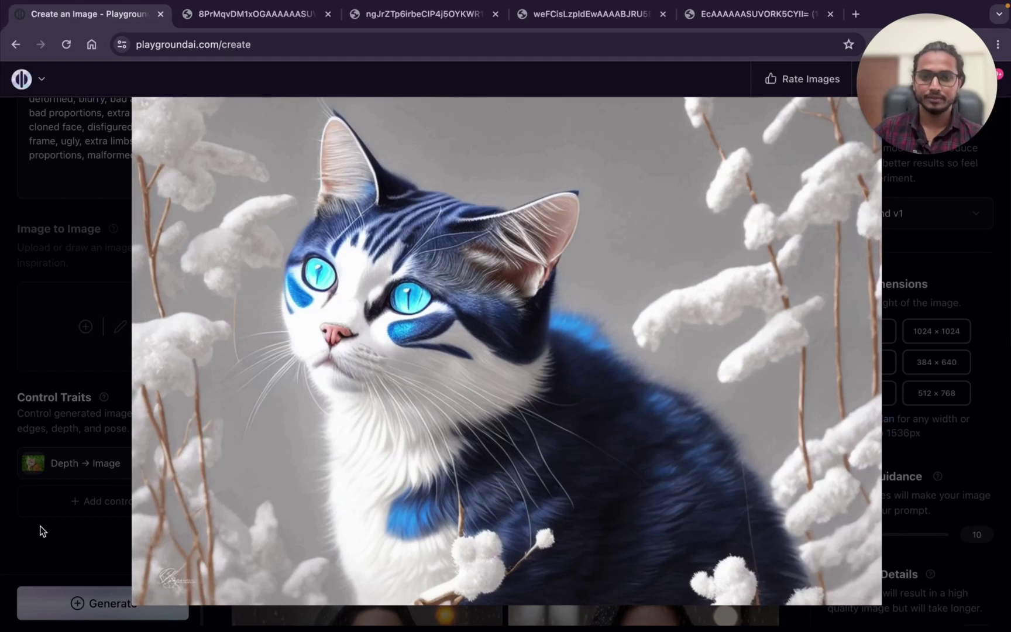
pyautogui.press('super+5')
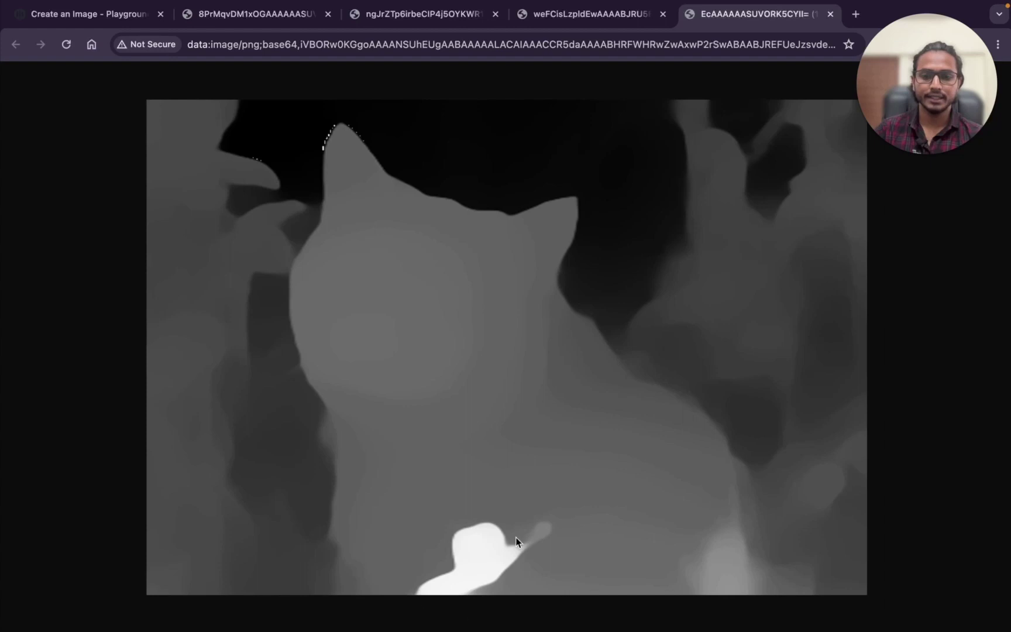
pyautogui.click(121, 11)
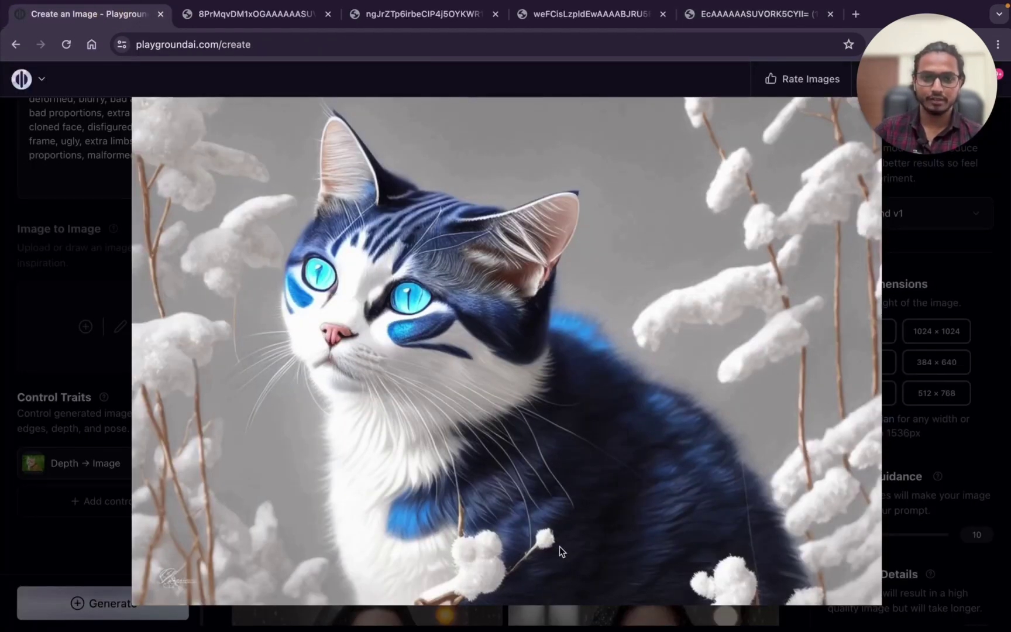
pyautogui.click(121, 422)
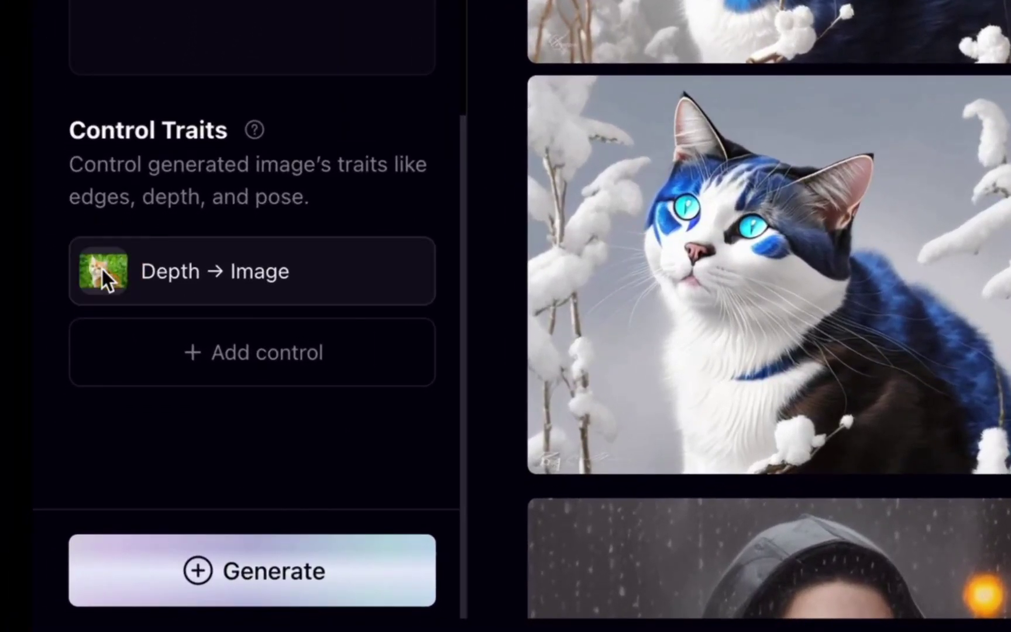
# - Change the control trait type from Depth → Image to Edge → Image and remove the cat photo
pyautogui.click(222, 275)
pyautogui.click(806, 357)
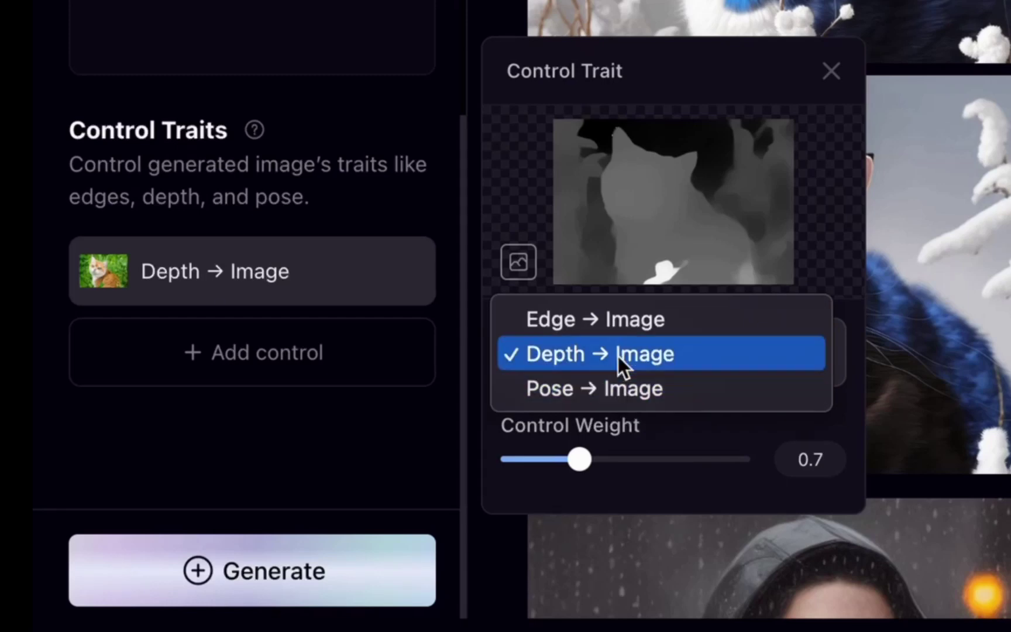
pyautogui.click(650, 317)
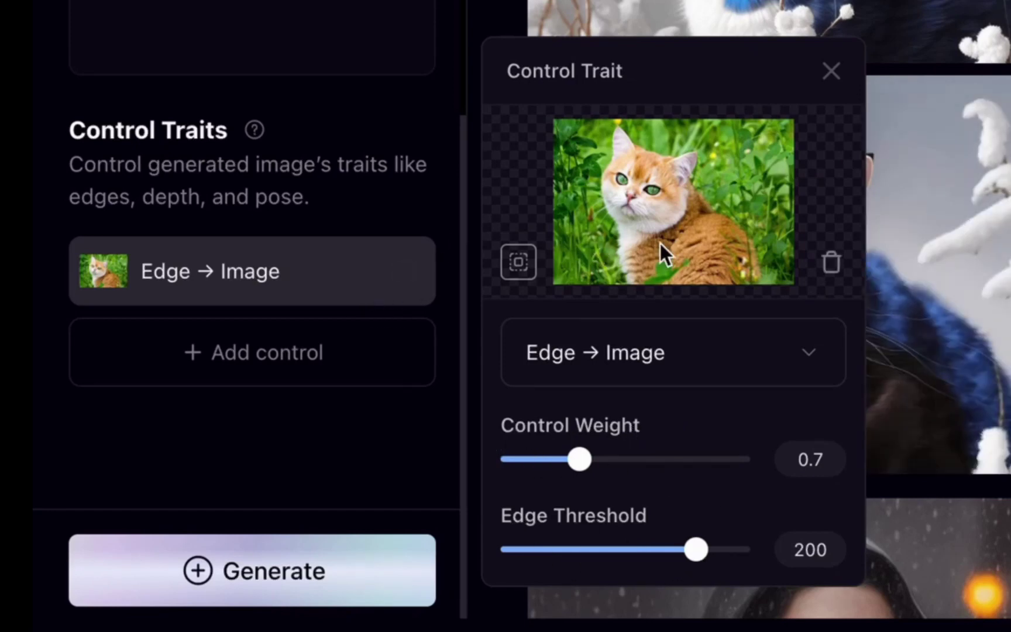
pyautogui.scroll(1, 225, 153)
pyautogui.scroll(-1, 225, 154)
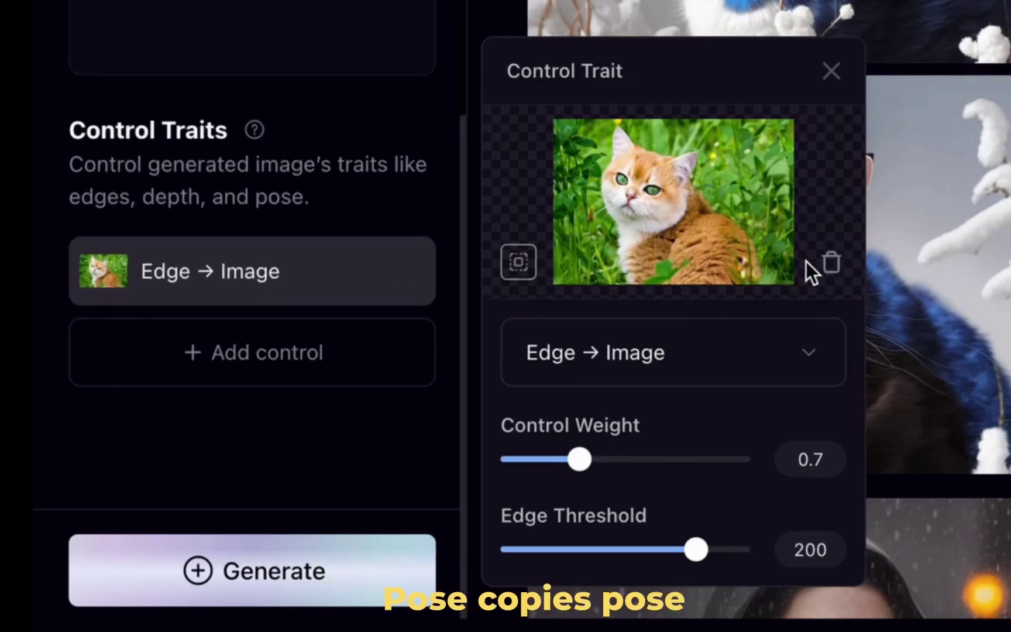
pyautogui.click(833, 265)
# - Upload the landscape photo as the Edge control image and drag Edge Threshold down to 1
pyautogui.click(674, 206)
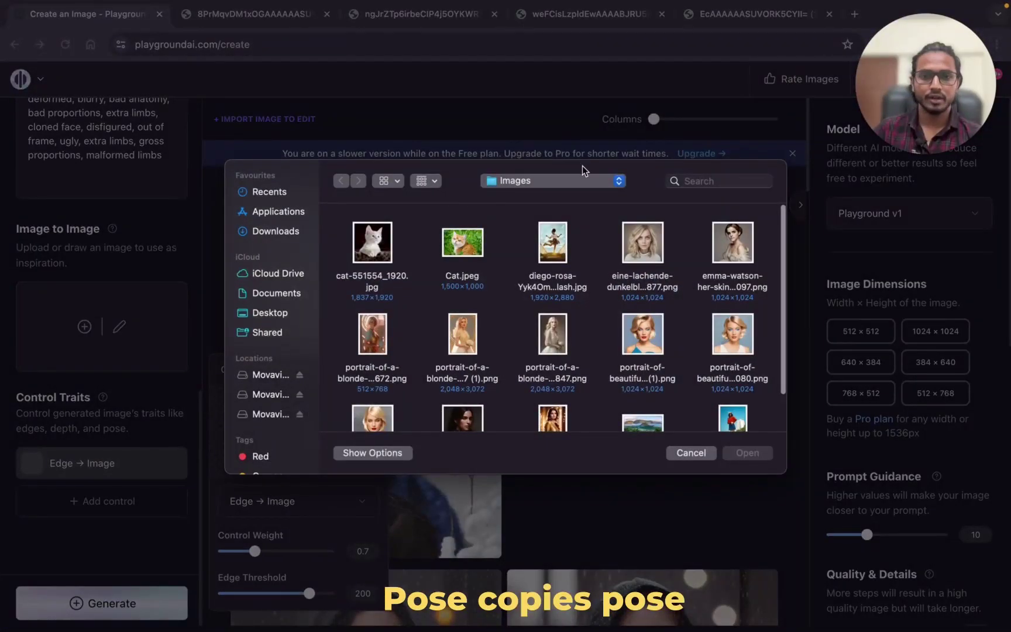
pyautogui.scroll(-3, 643, 327)
pyautogui.click(642, 366)
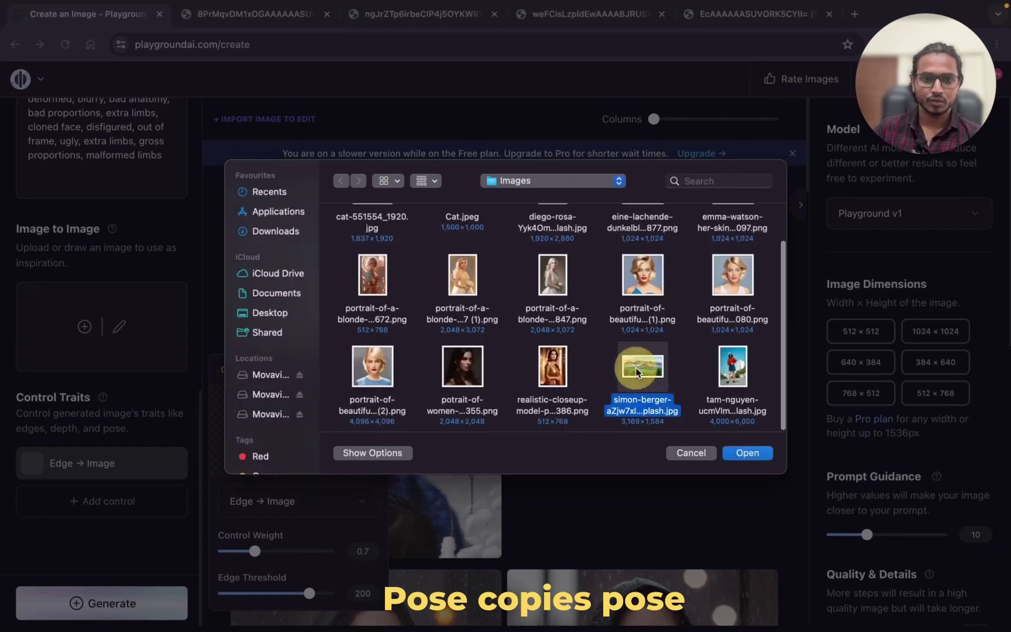
pyautogui.click(749, 453)
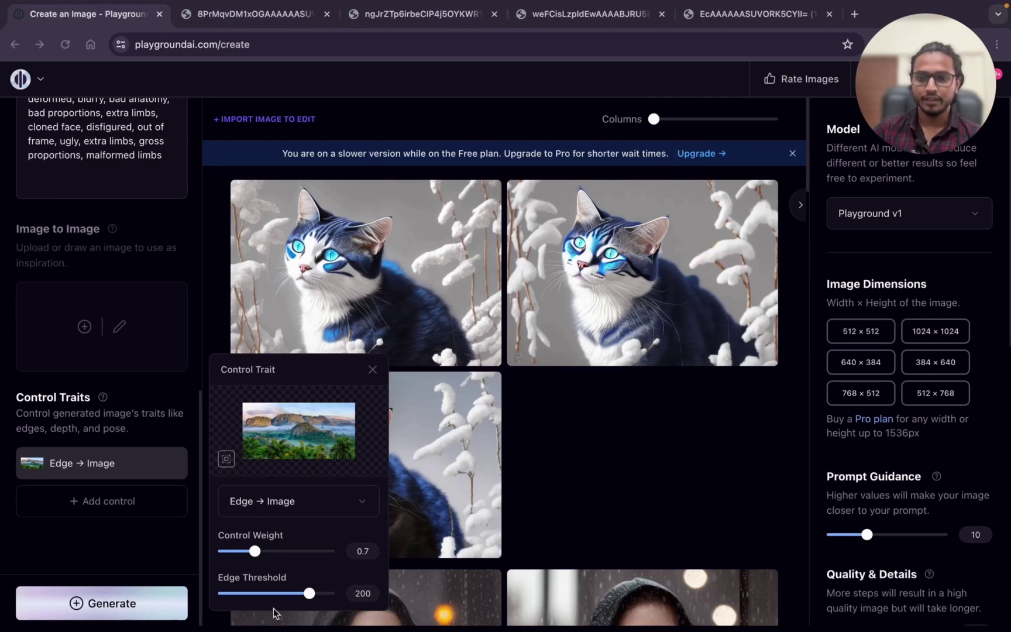
pyautogui.press('Tab')
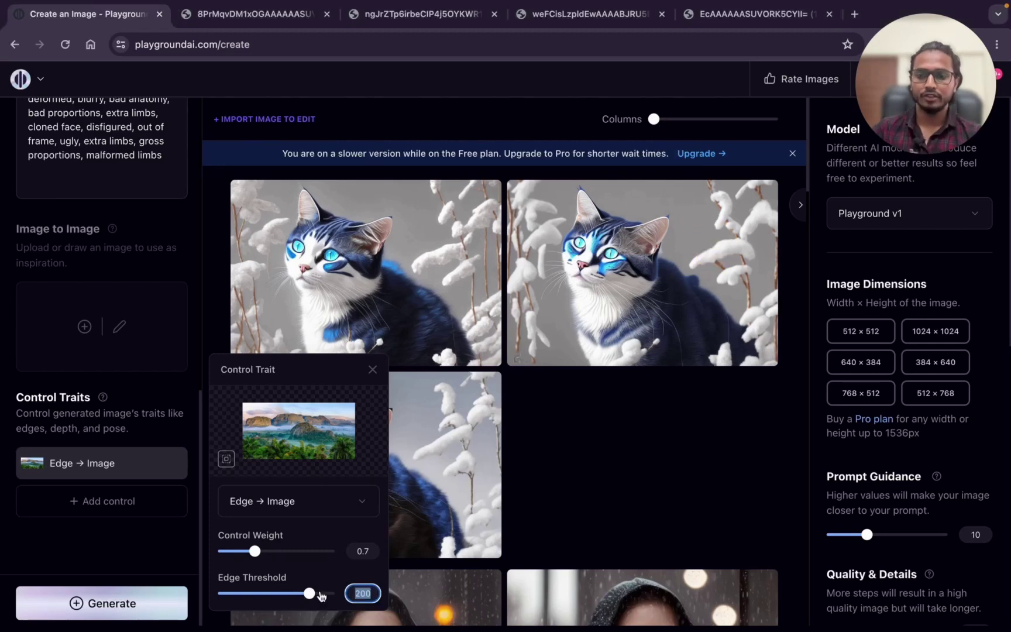
pyautogui.moveTo(310, 596); pyautogui.dragTo(170, 590)
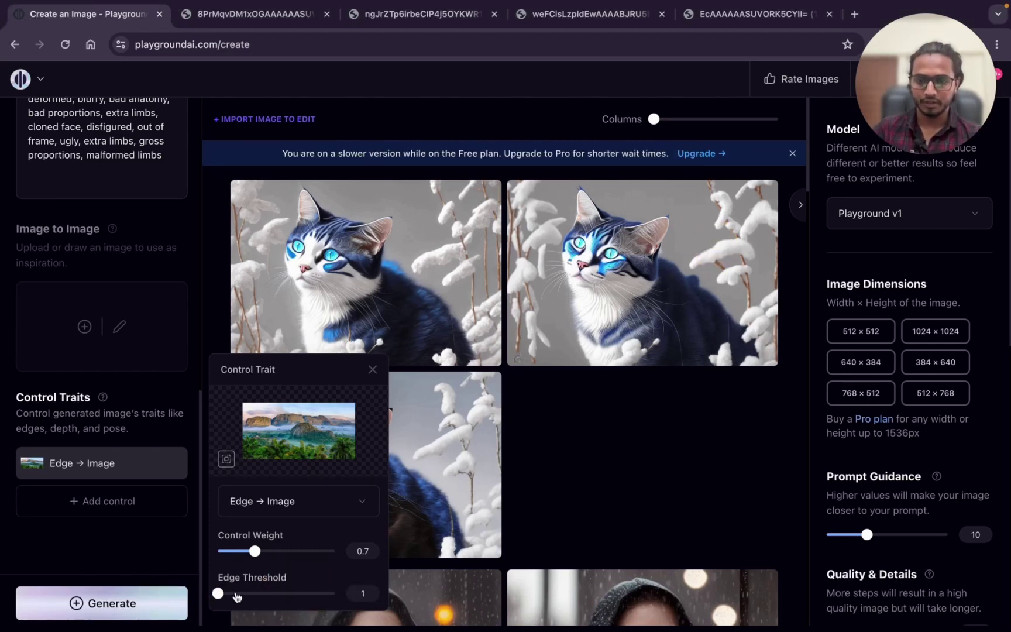
# - Open the dense landscape edge map in its own tab and view the original photo in Preview
pyautogui.click(226, 461)
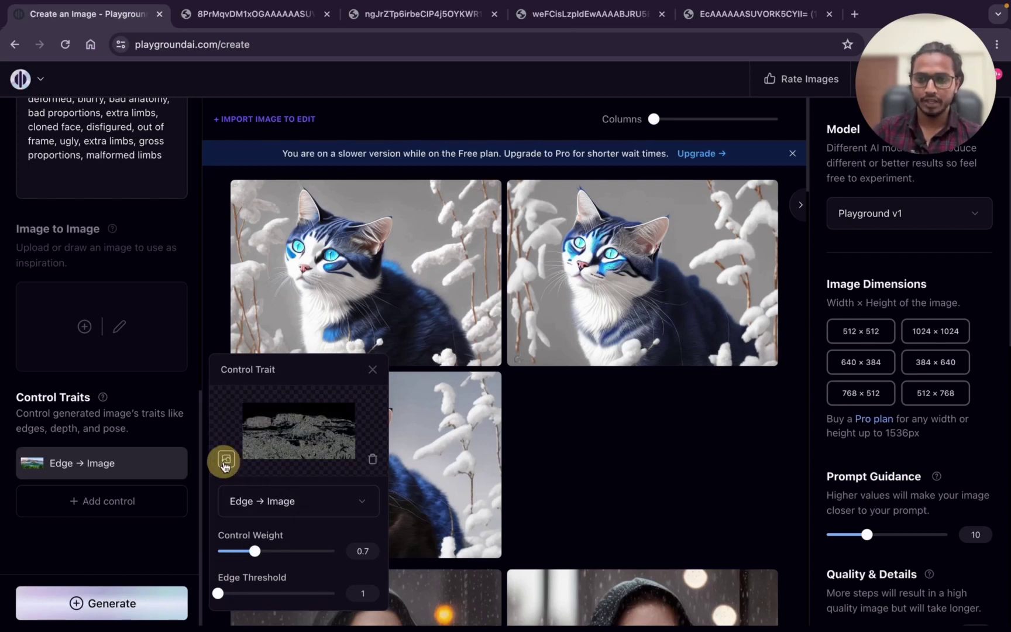
pyautogui.click(285, 436)
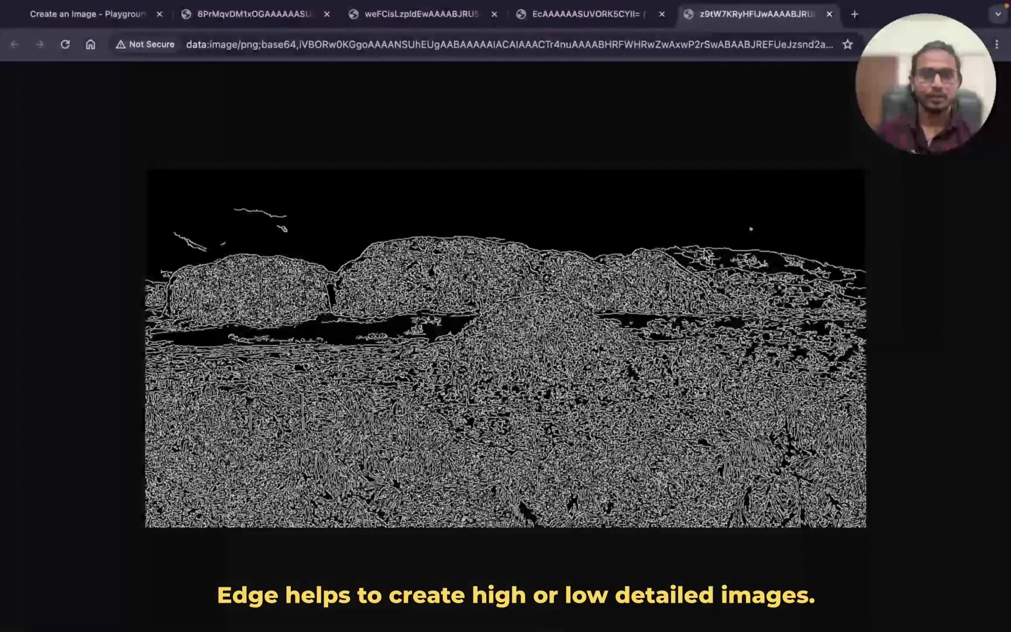
pyautogui.click(927, 293)
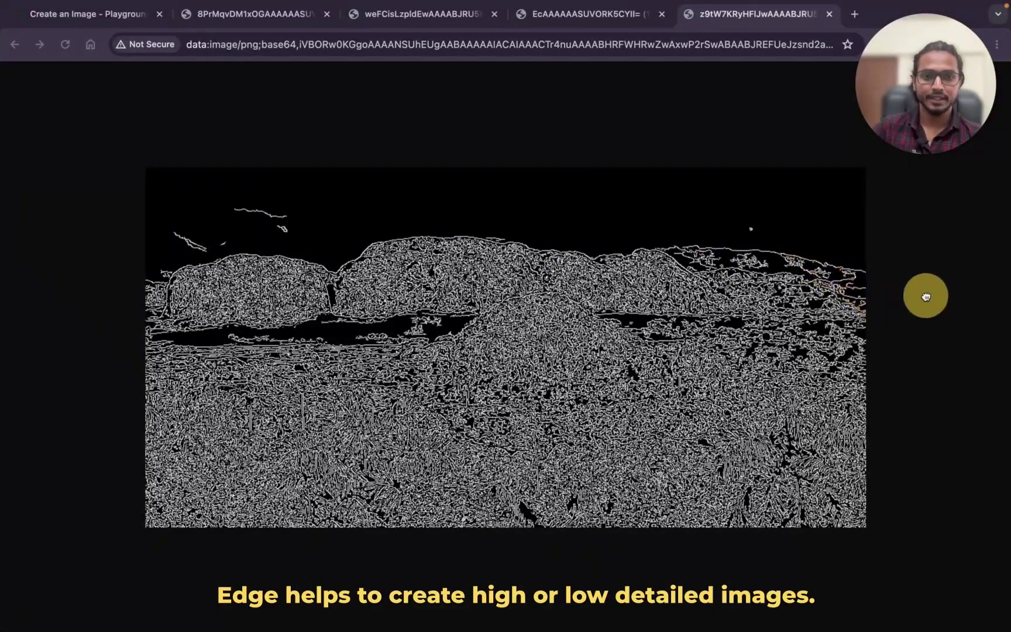
pyautogui.hotkey('ctrl', 'Up')
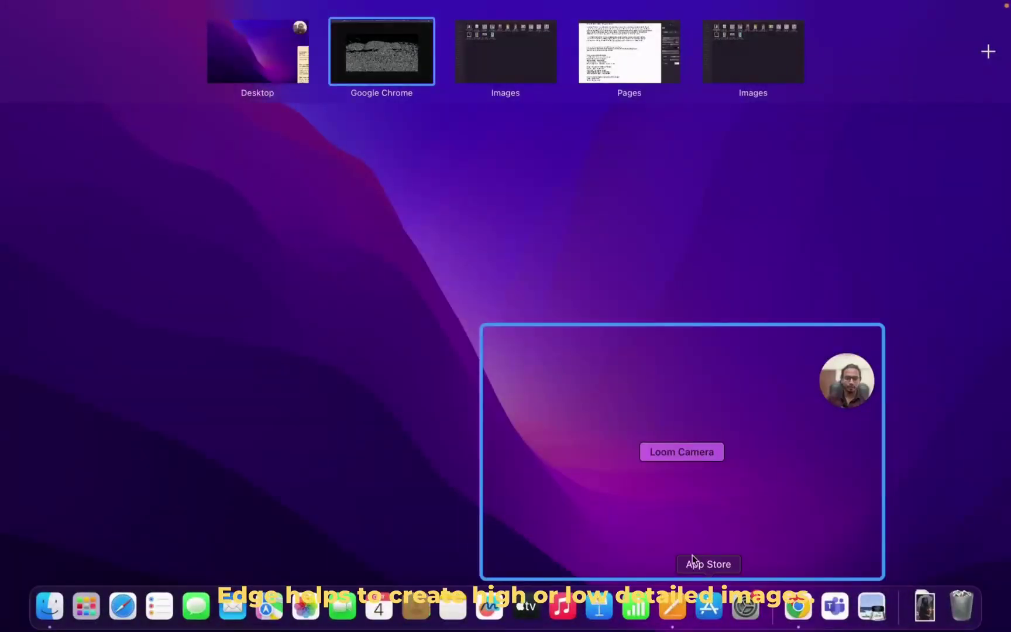
pyautogui.click(480, 67)
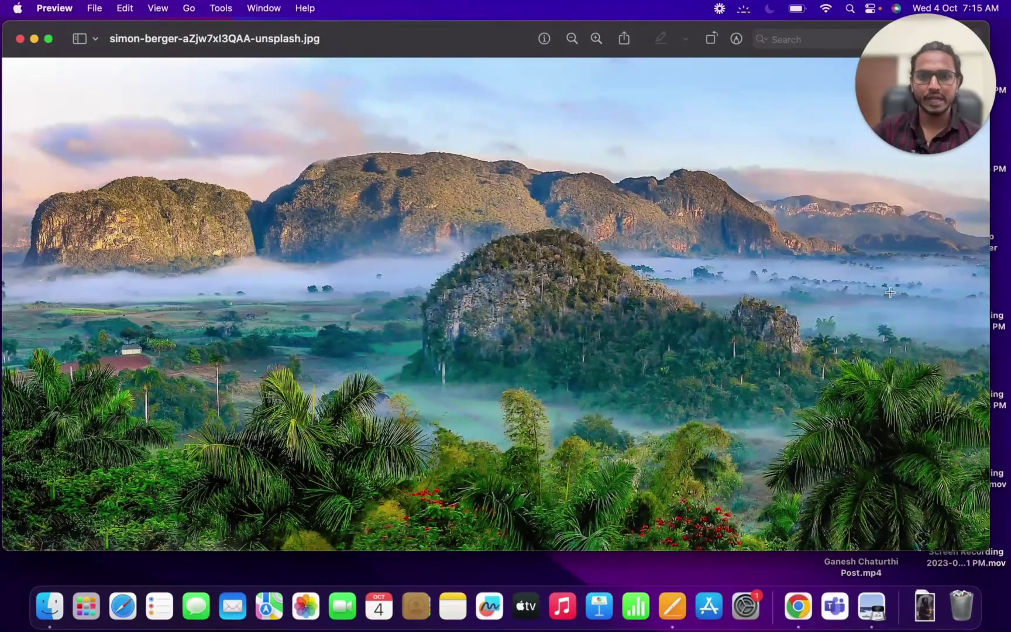
# - Return to Chrome and reopen the Edge → Image control trait panel
pyautogui.press('super+Tab')
pyautogui.click(824, 212)
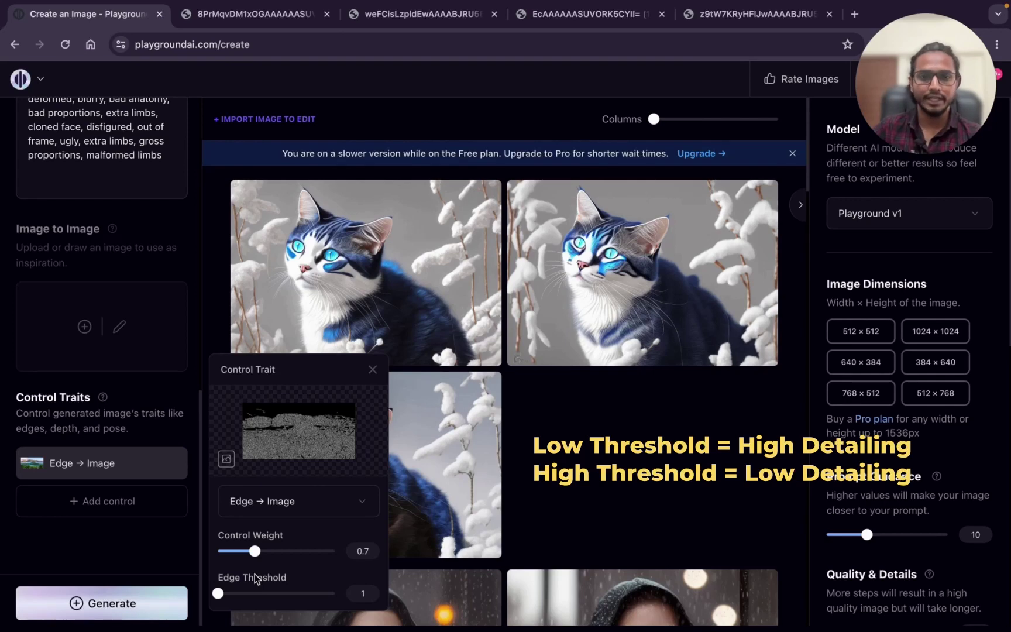
# - Set the Edge Threshold to 209 and compare the sparse and detailed edge map tabs
pyautogui.moveTo(219, 594)
pyautogui.mouseDown()
pyautogui.moveTo(319, 597)
pyautogui.moveTo(233, 598)
pyautogui.mouseUp()
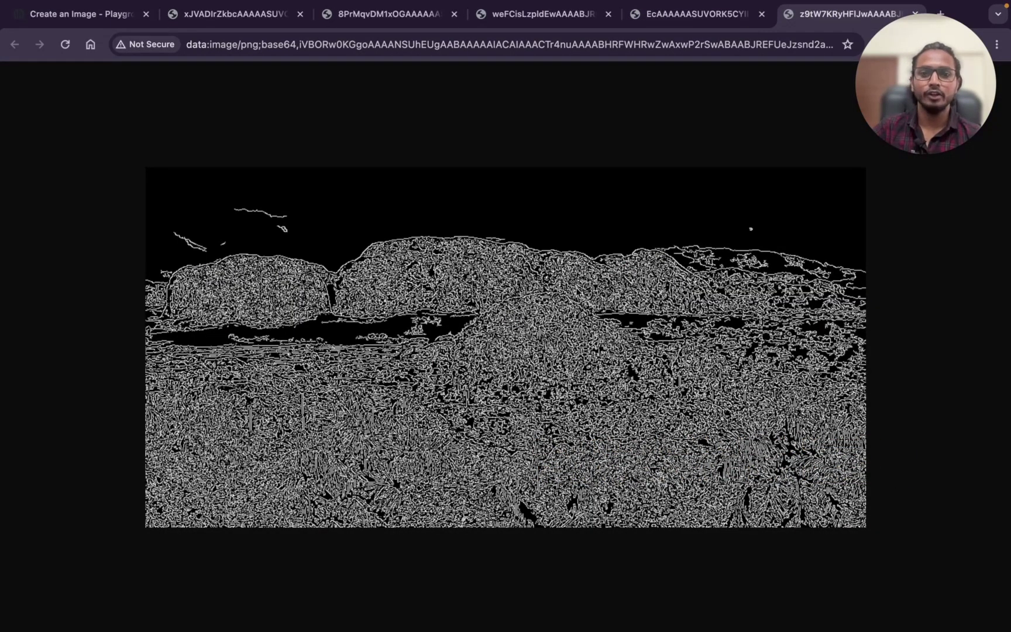
pyautogui.click(246, 22)
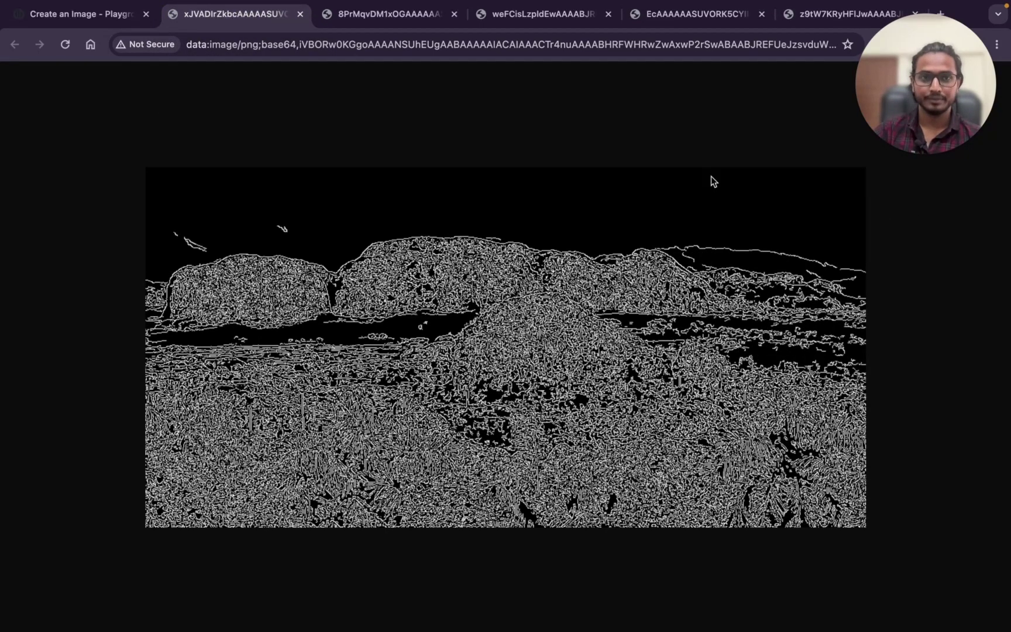
pyautogui.click(792, 11)
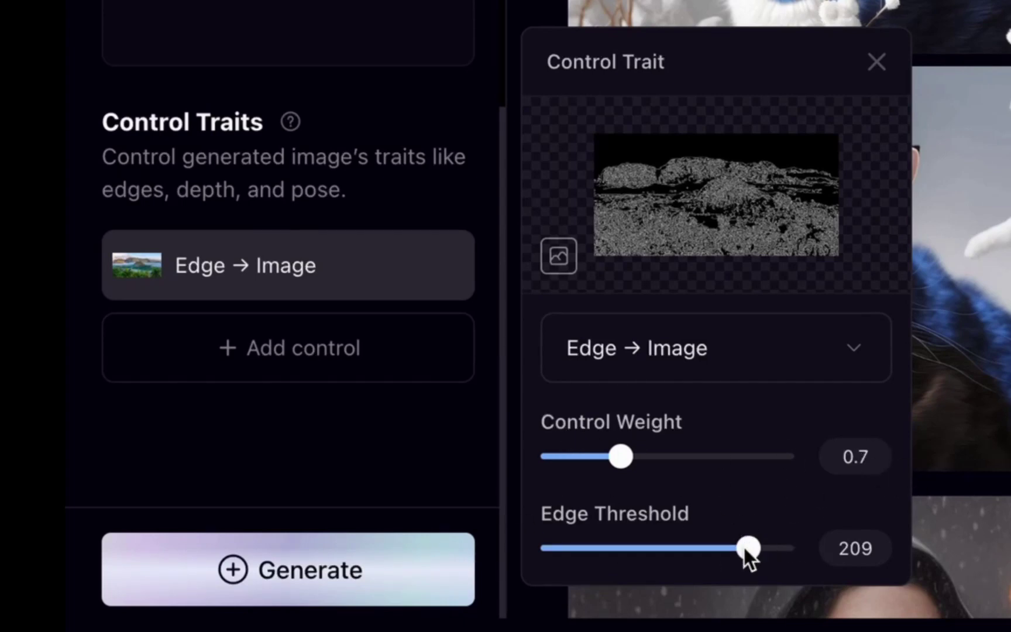
# - Set the Edge Threshold back to 1
pyautogui.click(574, 545)
pyautogui.click(758, 566)
pyautogui.moveTo(756, 562); pyautogui.dragTo(530, 548)
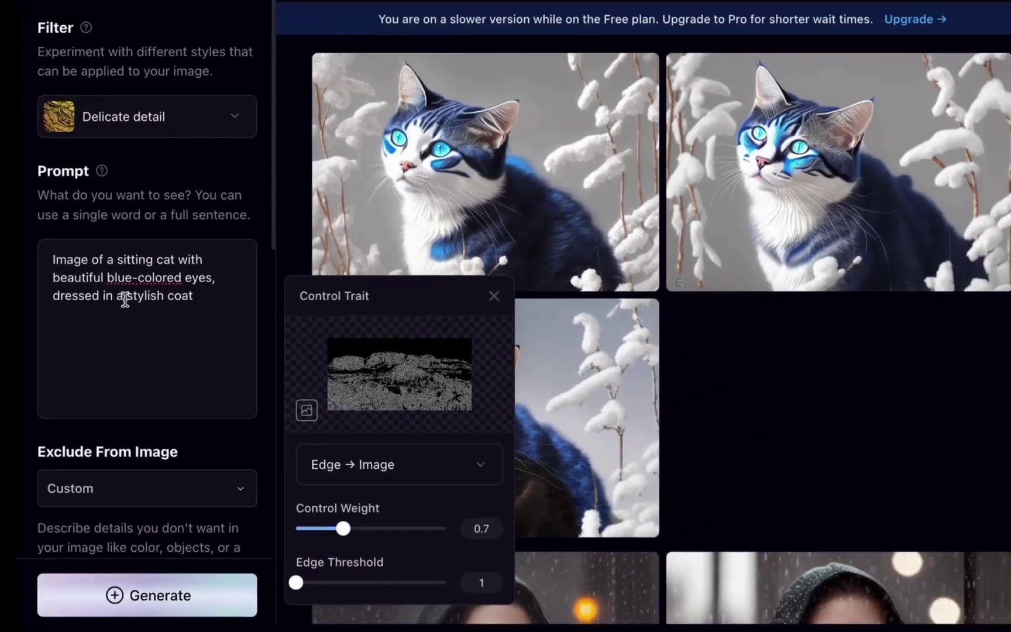
# - Replace the prompt with 'beautiful scenery, mountain, sunset, forest, gre…' and generate three landscapes
pyautogui.tripleClick(85, 370)
pyautogui.write('beautifu')
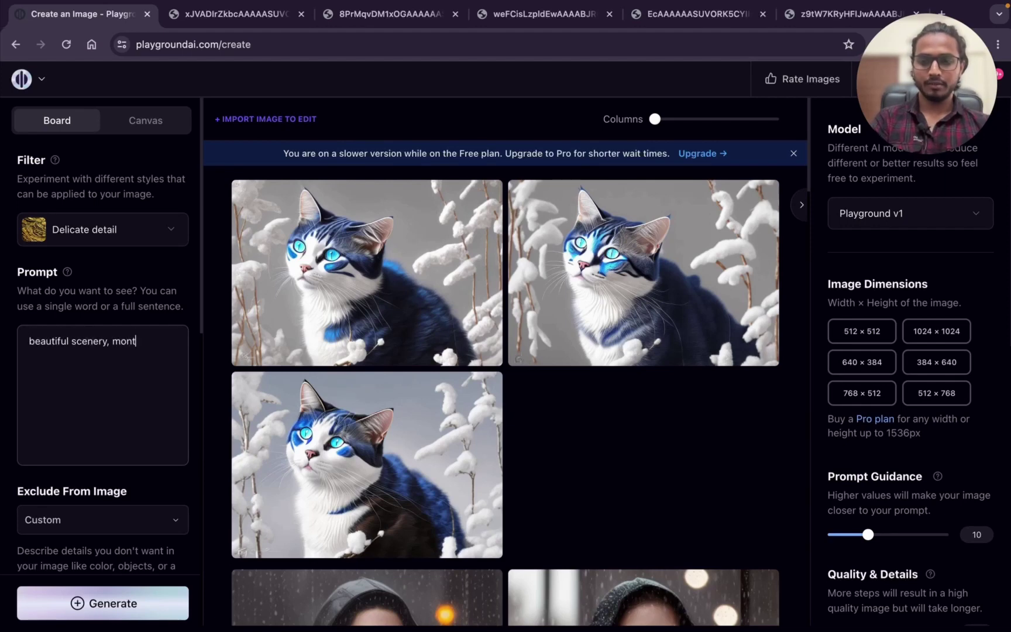
pyautogui.write('l scenery, mountain, sunset, forest, gre')
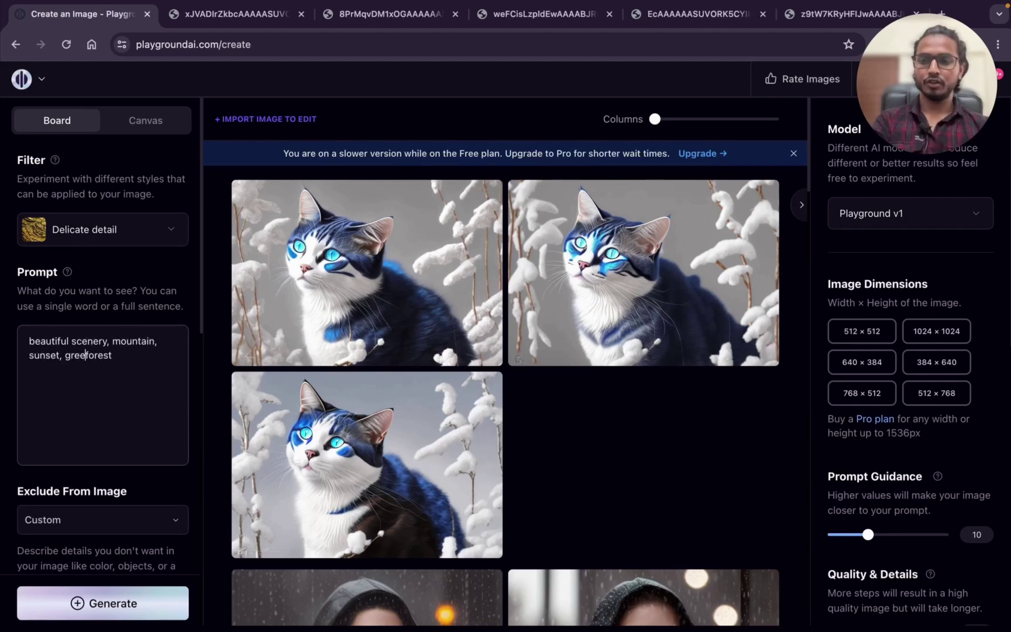
pyautogui.press('Return')
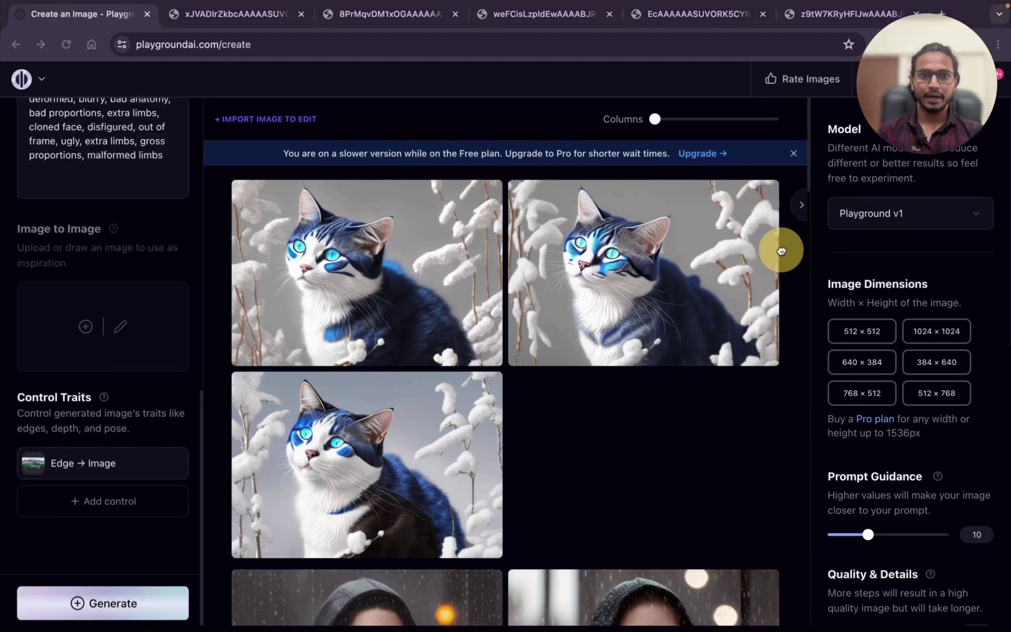
pyautogui.click(82, 596)
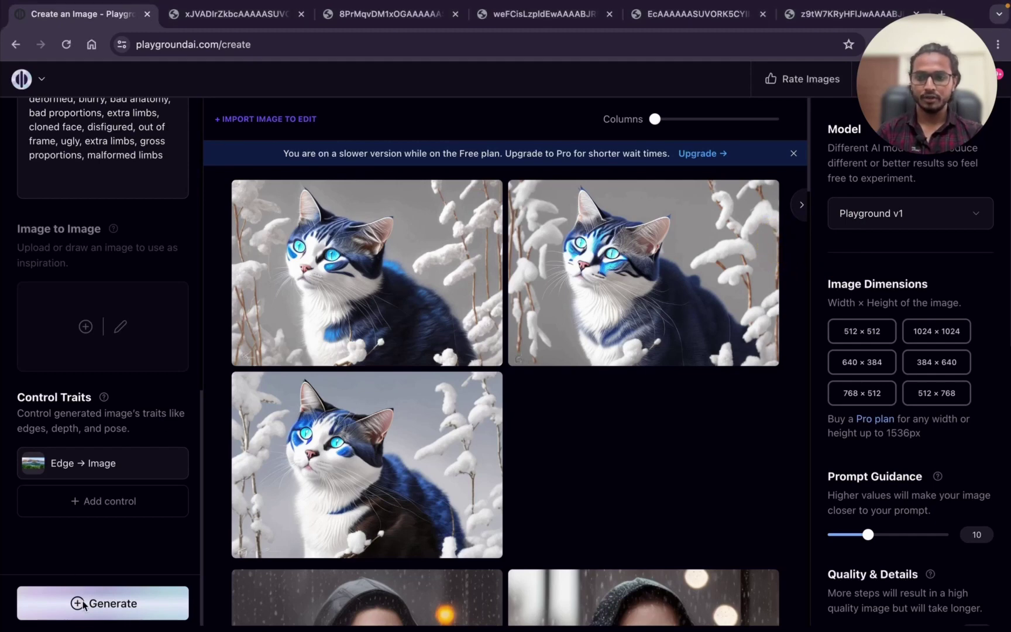
pyautogui.click(82, 602)
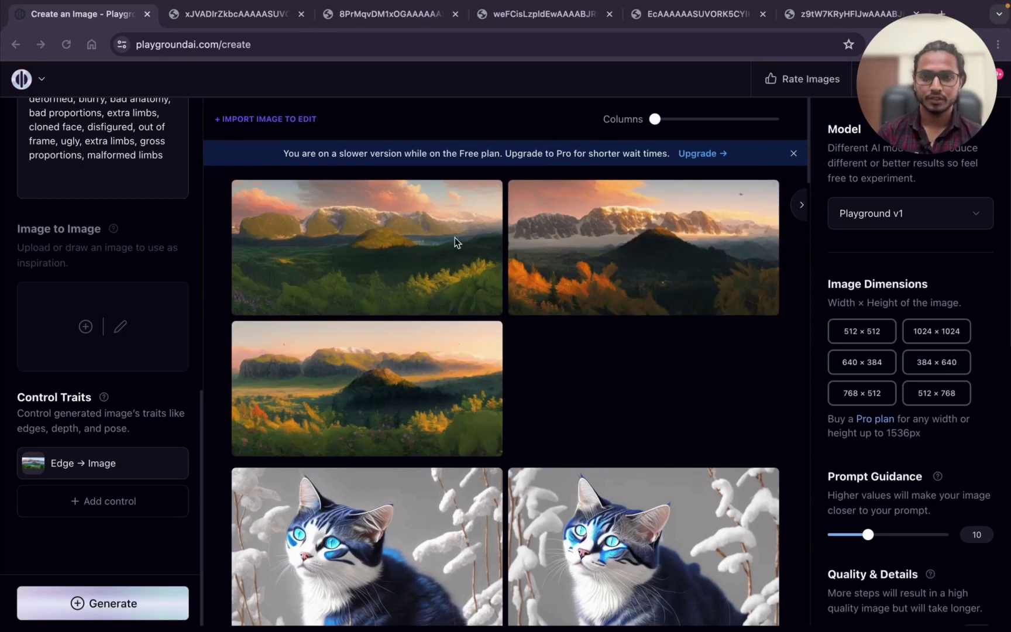
# - Upscale the first sunset mountain image by 4x and download it as a PNG
pyautogui.click(480, 201)
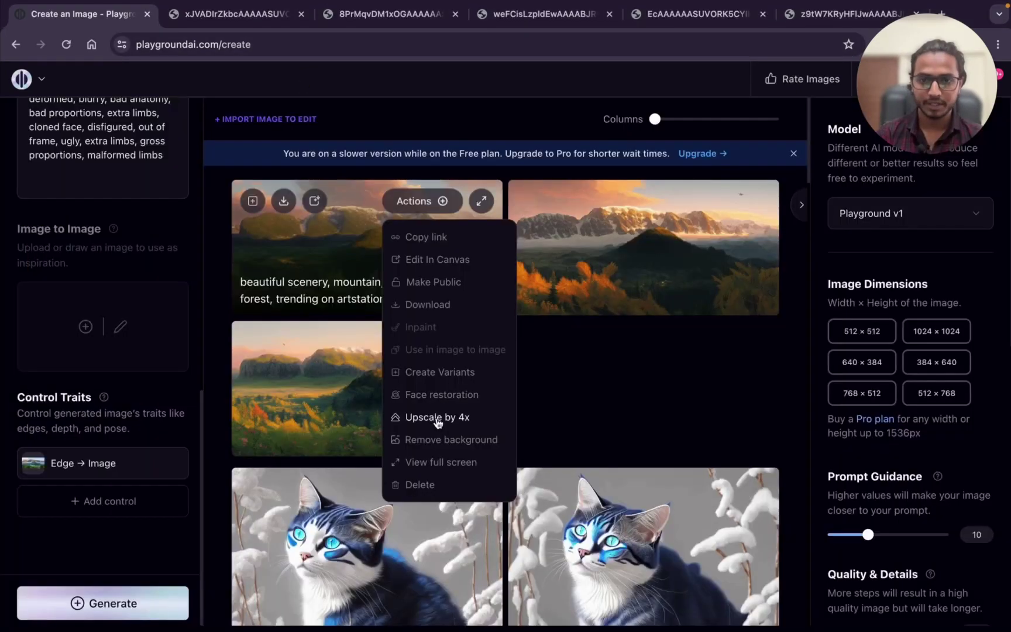
pyautogui.click(432, 419)
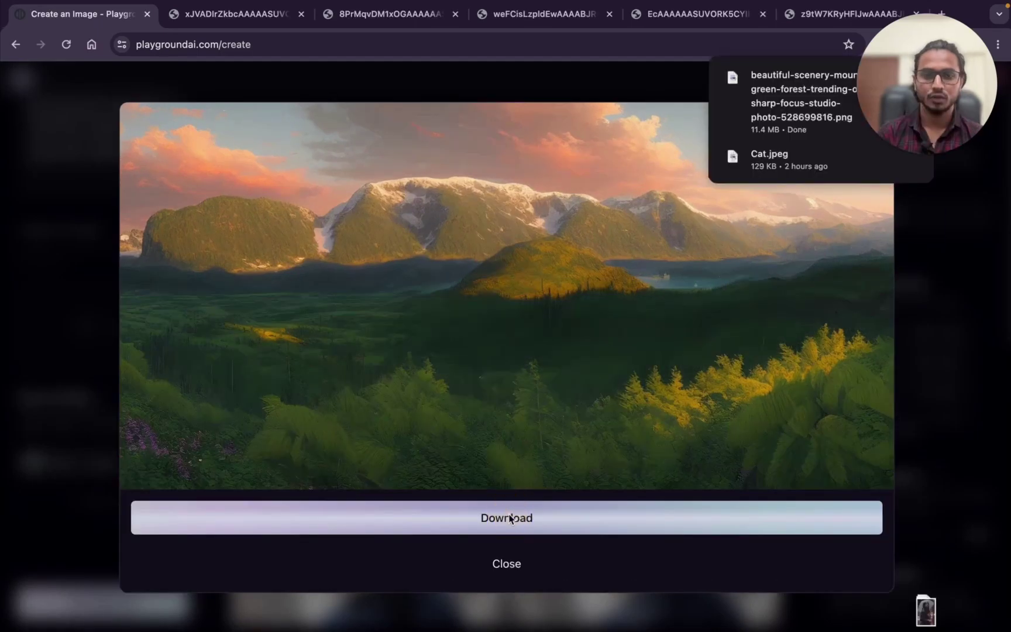
# - Open the downloaded upscaled mountain PNG in Preview full screen and zoom in to inspect it
pyautogui.click(788, 96)
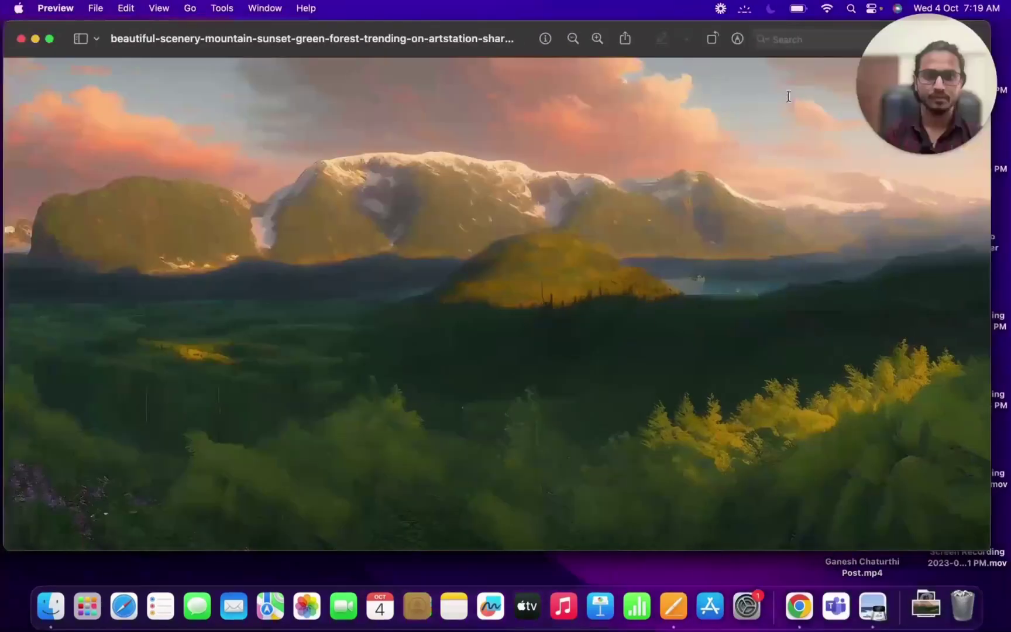
pyautogui.click(49, 39)
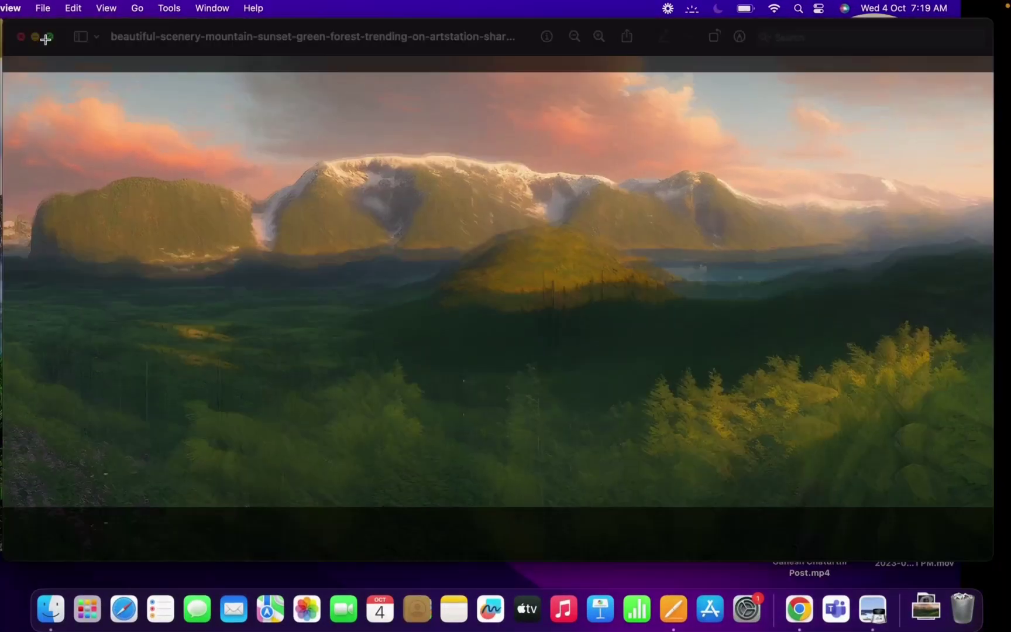
pyautogui.scroll(5, 249, 206)
pyautogui.scroll(-10, 249, 206)
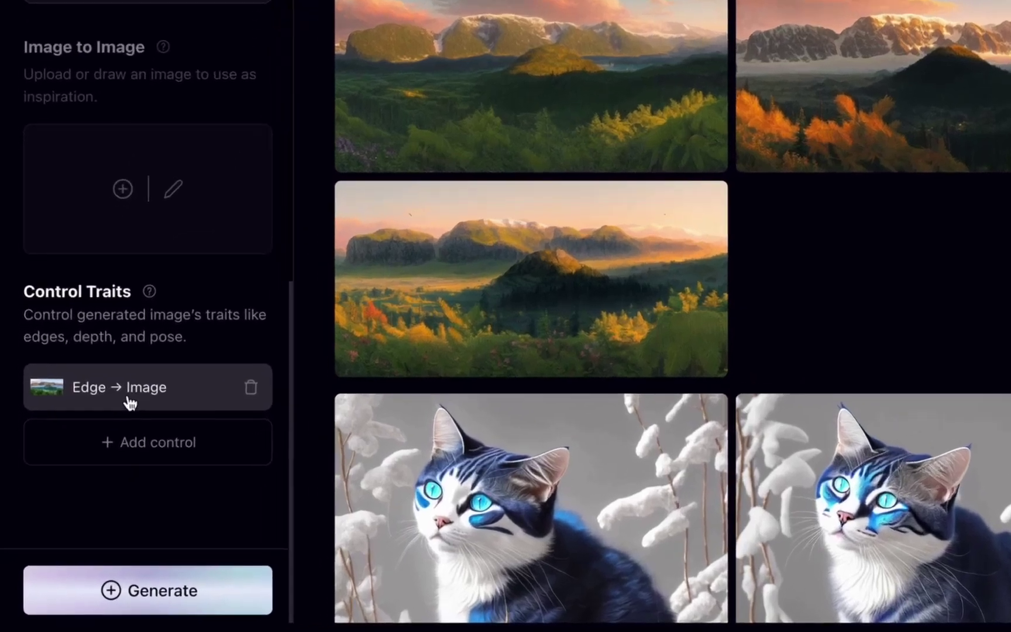
# - Raise the Edge → Image threshold to 205 and generate new mountain images
pyautogui.click(93, 450)
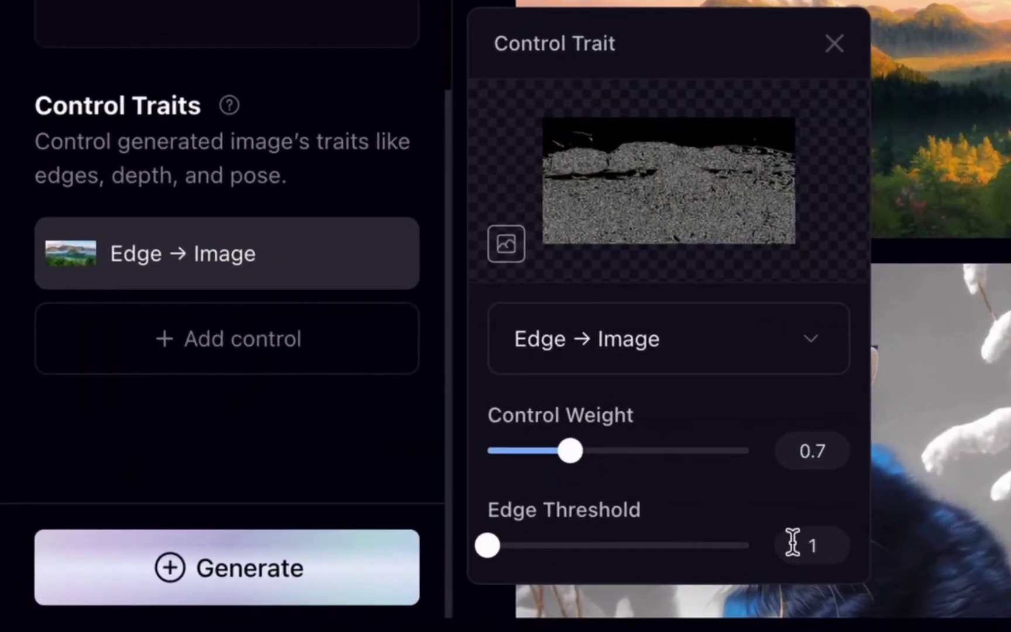
pyautogui.moveTo(683, 546); pyautogui.dragTo(698, 547)
pyautogui.click(169, 593)
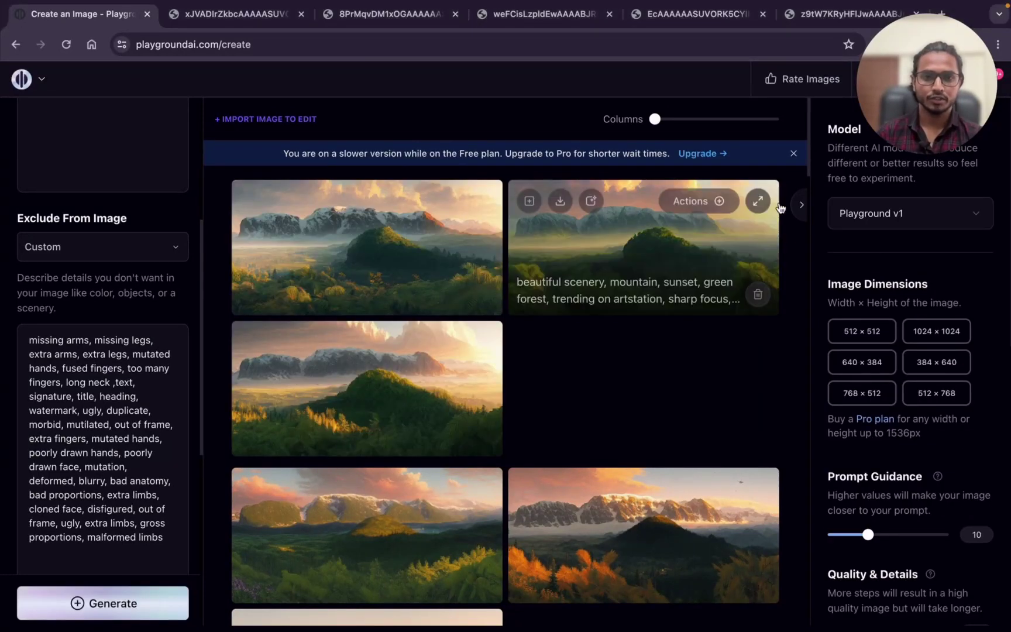
# - Enlarge two new high-threshold landscapes and an earlier detailed one to compare their detail
pyautogui.click(759, 201)
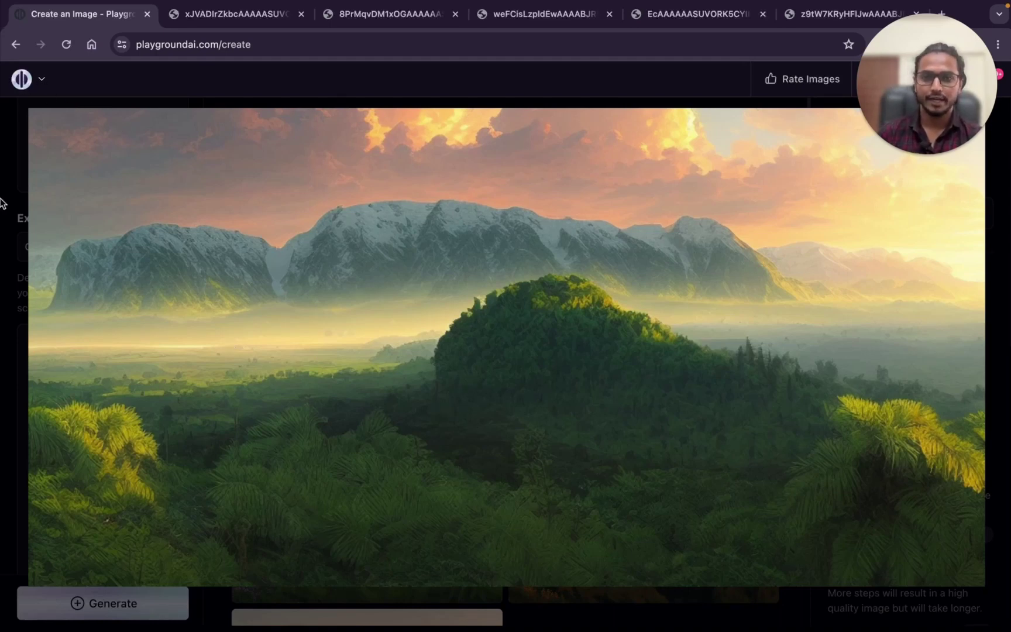
pyautogui.click(5, 300)
pyautogui.click(381, 423)
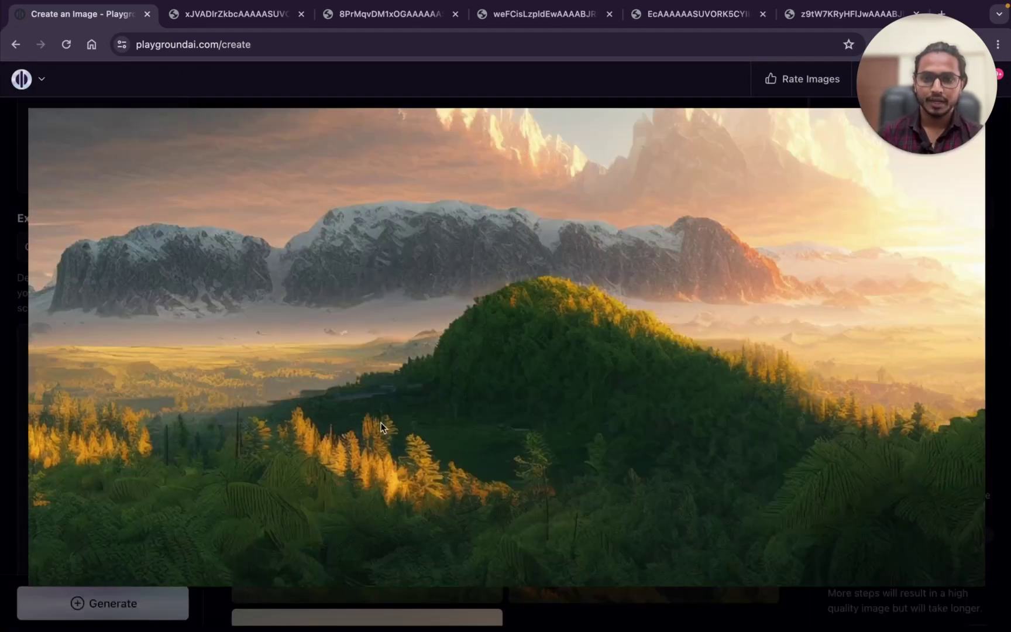
pyautogui.click(4, 377)
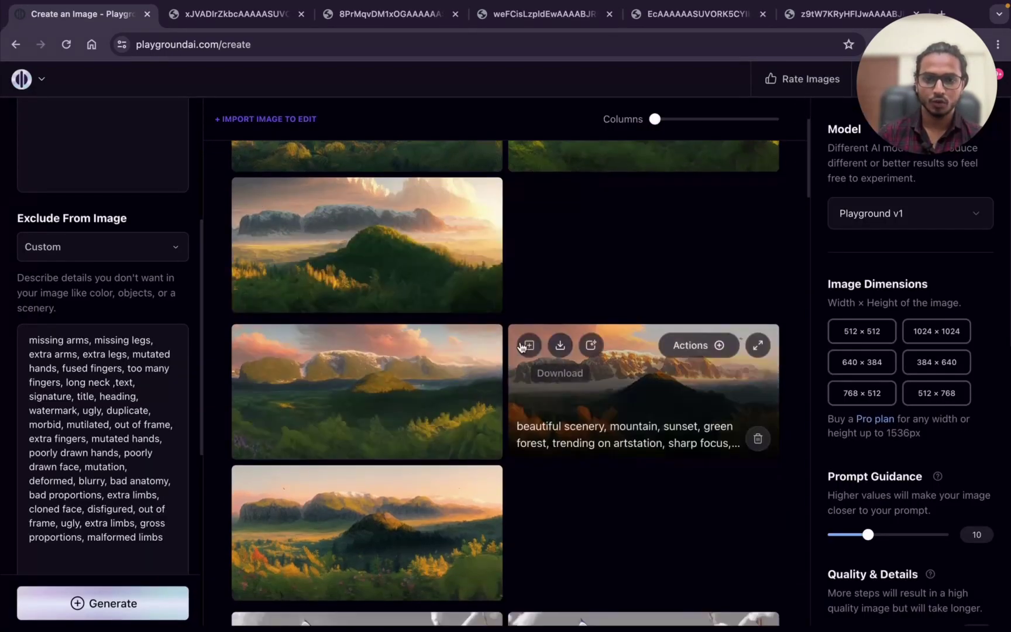
pyautogui.click(481, 344)
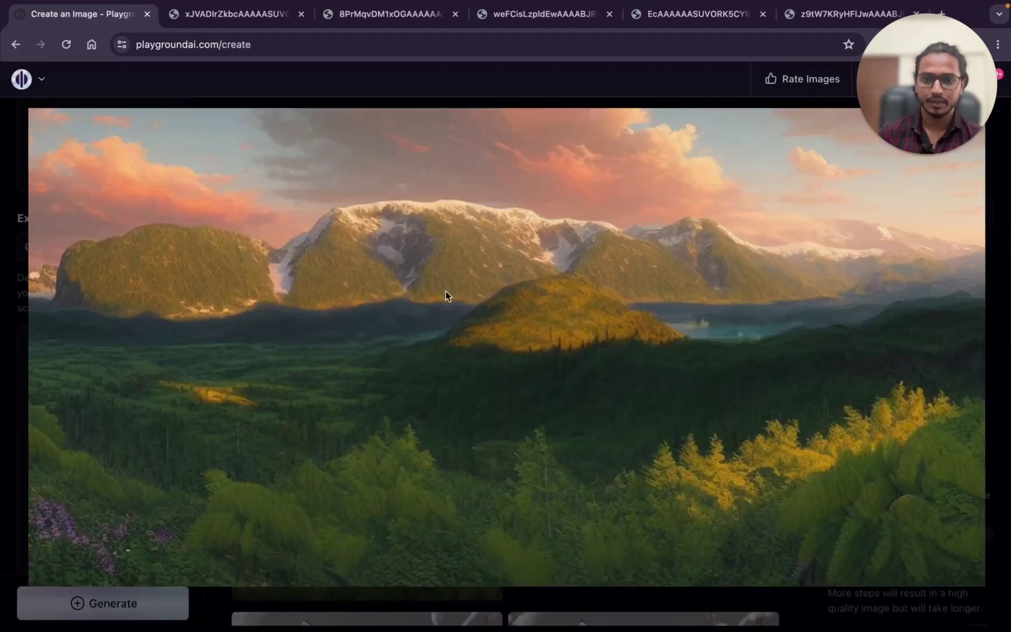
pyautogui.click(5, 396)
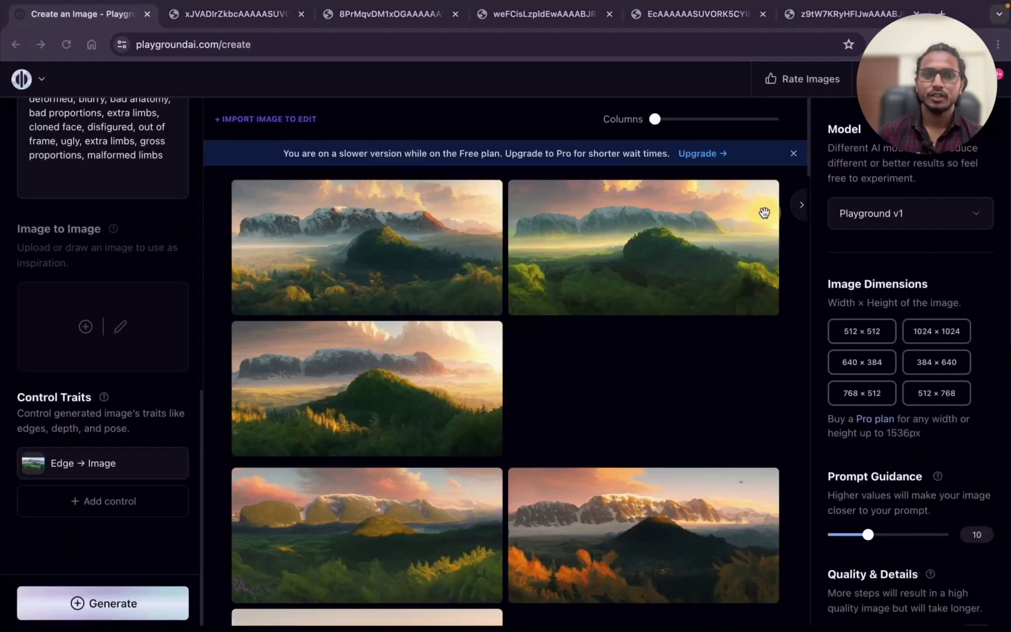
pyautogui.scroll(3, 129, 225)
pyautogui.scroll(-3, 79, 300)
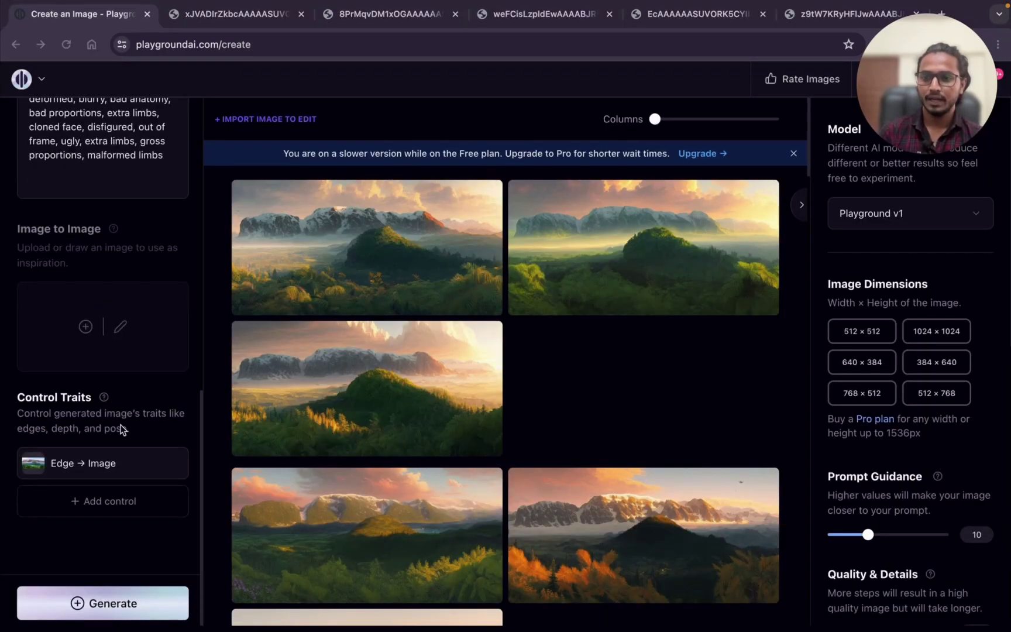
pyautogui.click(73, 471)
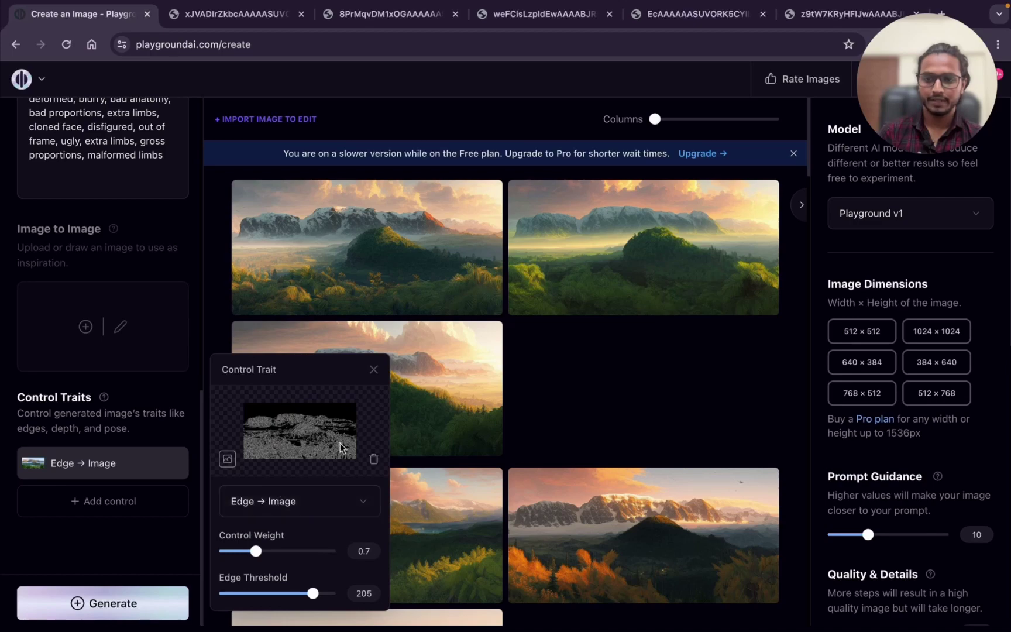
# - Replace the landscape edge map with the blonde portrait PNG, set threshold 30, and start generating
pyautogui.click(368, 458)
pyautogui.click(305, 432)
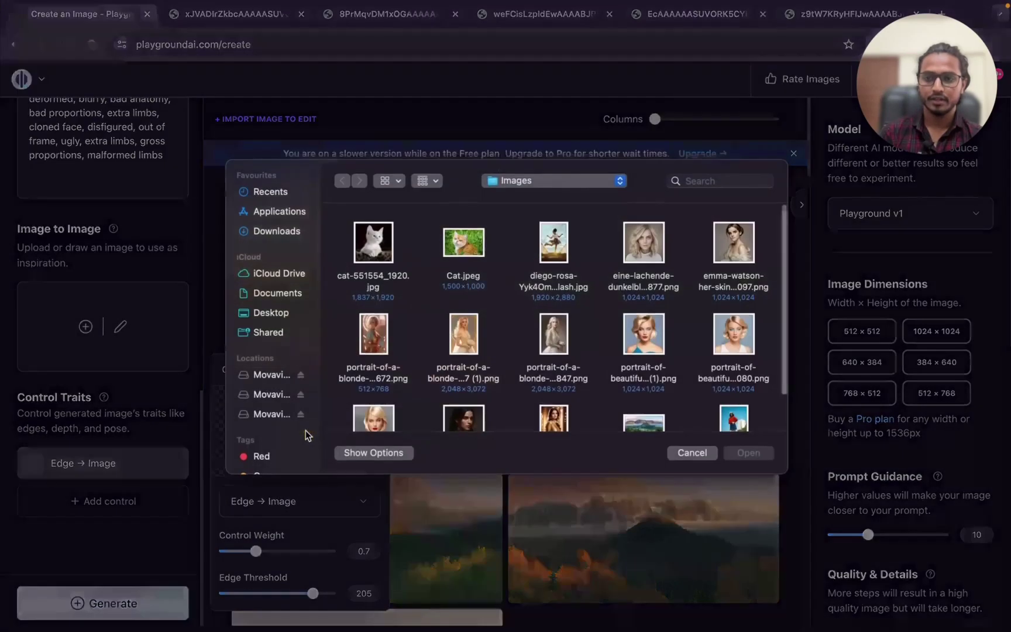
pyautogui.click(643, 253)
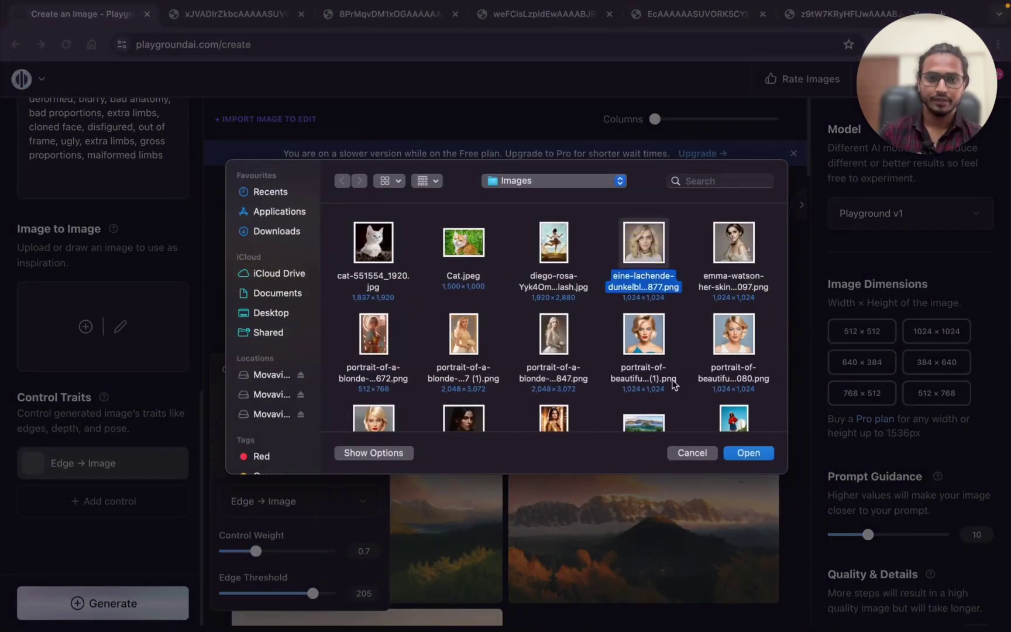
pyautogui.click(456, 185)
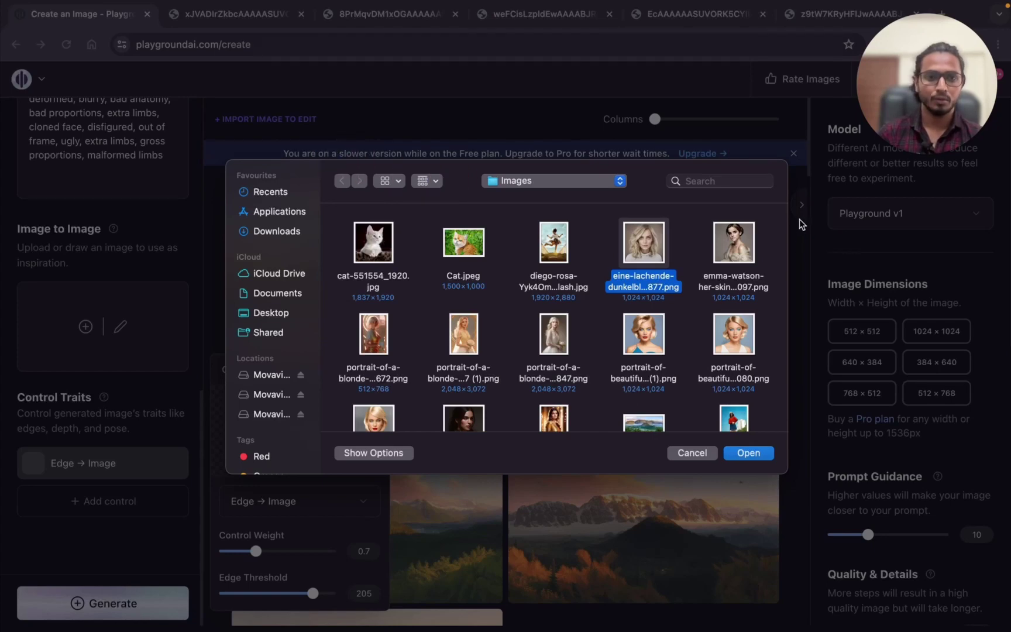
pyautogui.click(907, 218)
pyautogui.click(746, 454)
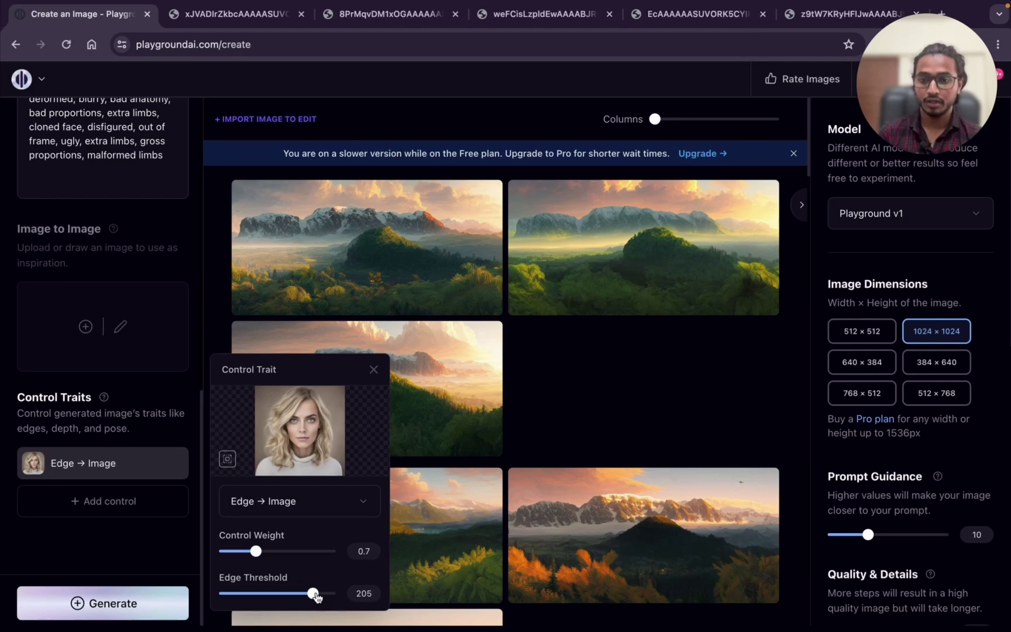
pyautogui.moveTo(316, 596); pyautogui.dragTo(233, 593)
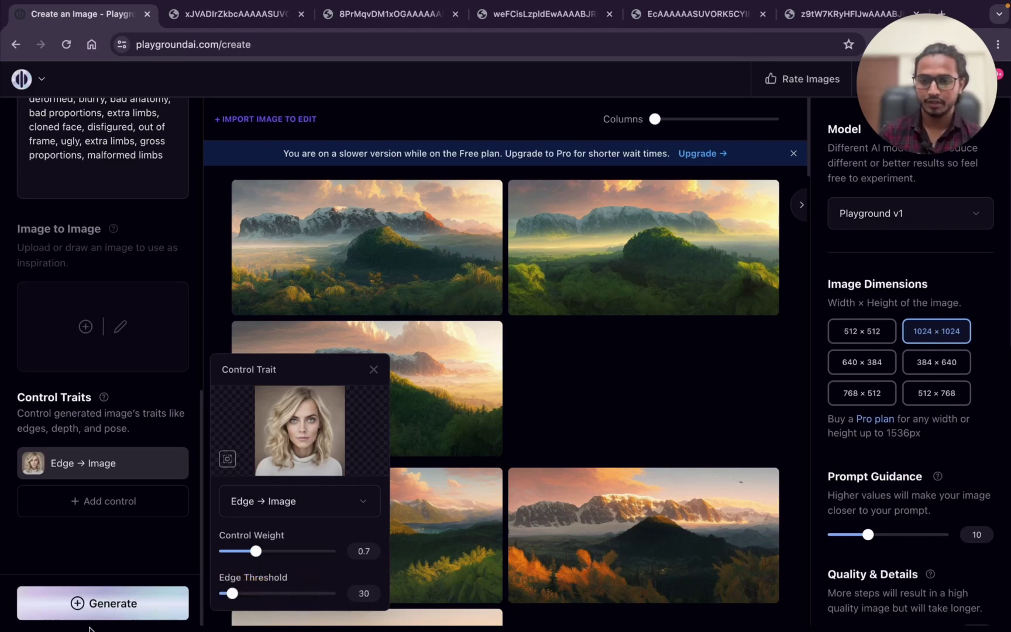
pyautogui.press('Return')
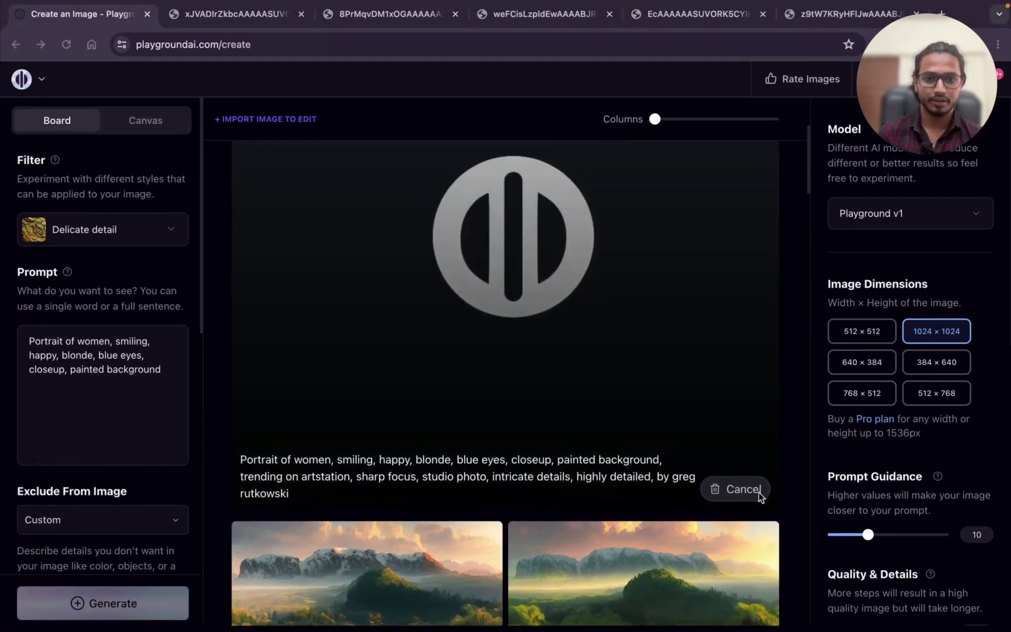
# - Cancel the running job, generate one 512 × 768 edge-guided portrait, and view it enlarged
pyautogui.click(739, 492)
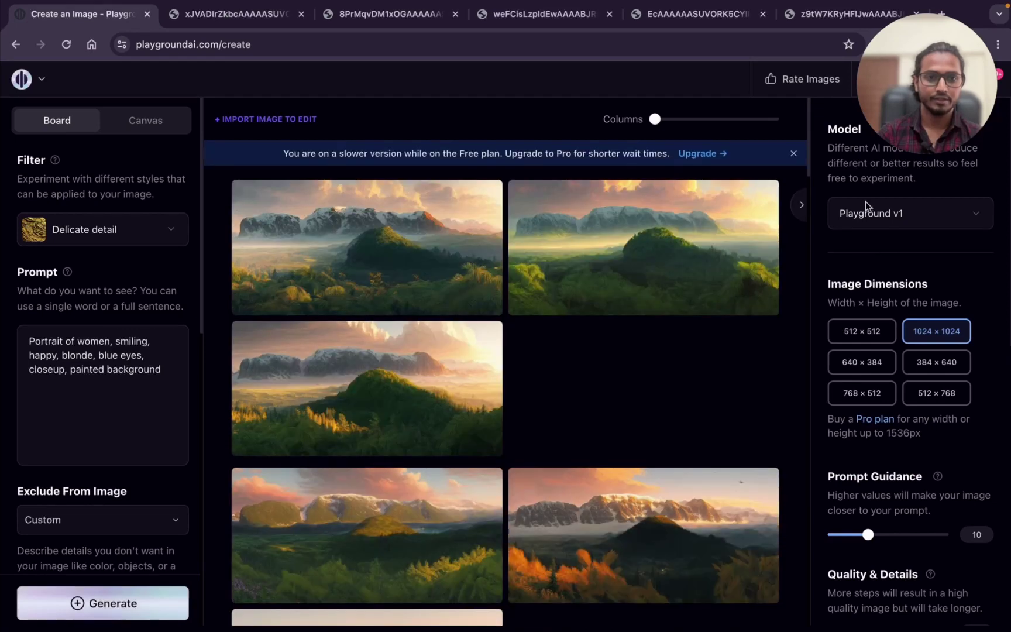
pyautogui.click(937, 395)
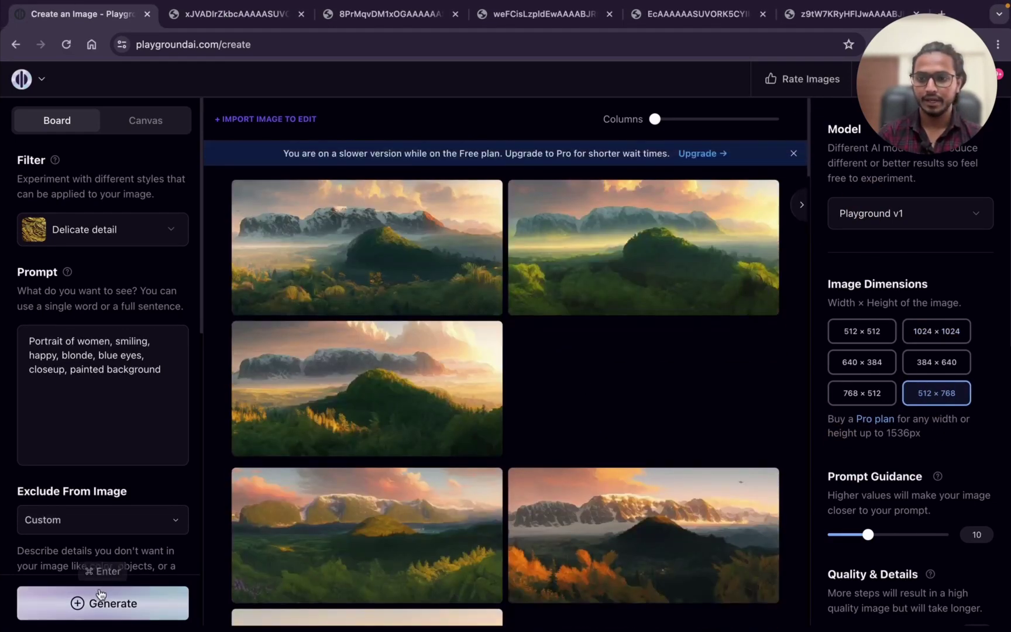
pyautogui.click(96, 614)
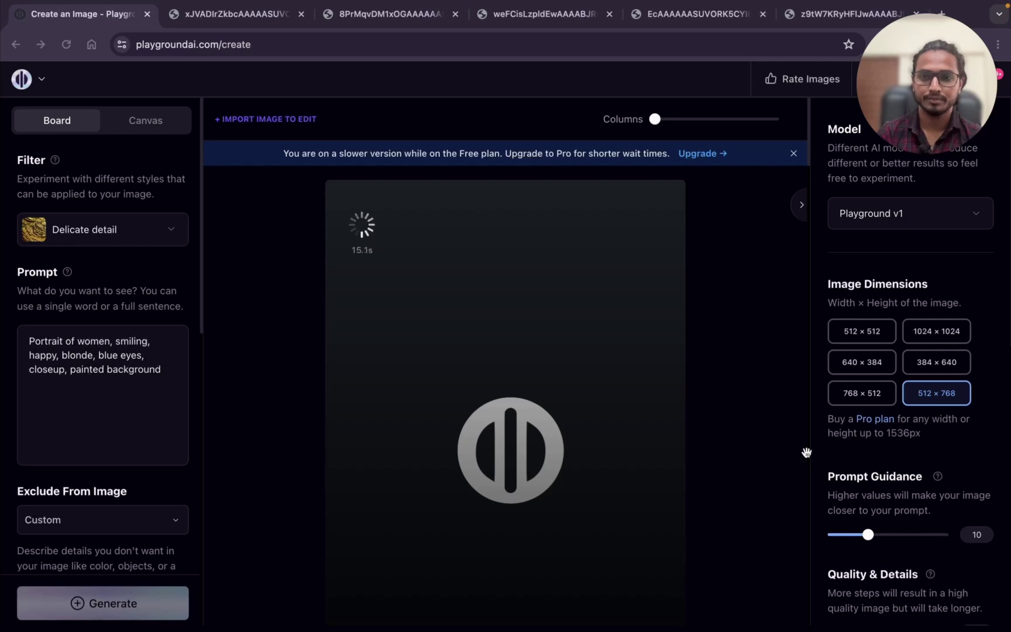
pyautogui.click(571, 494)
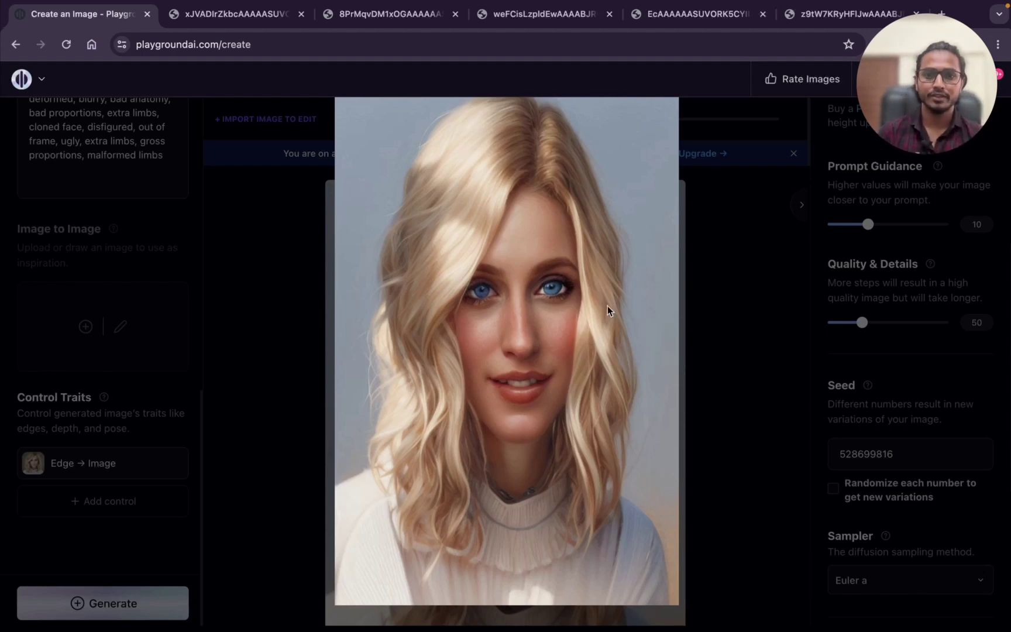
# - Set a high edge threshold, randomize the seed, and generate three new portraits
pyautogui.click(316, 389)
pyautogui.click(117, 462)
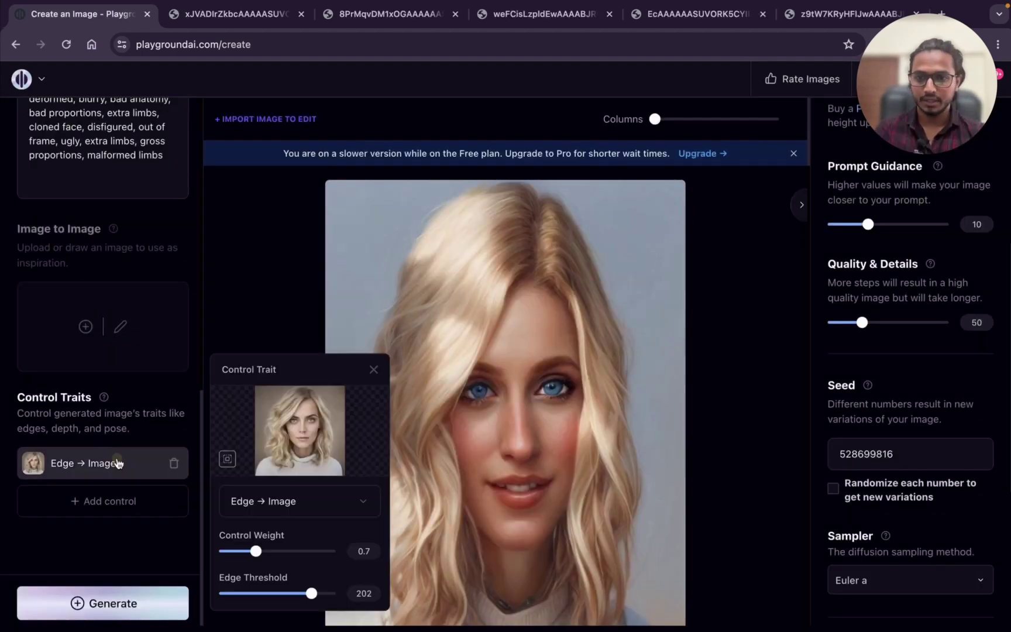
pyautogui.moveTo(367, 594); pyautogui.dragTo(316, 594)
pyautogui.scroll(-5, 896, 372)
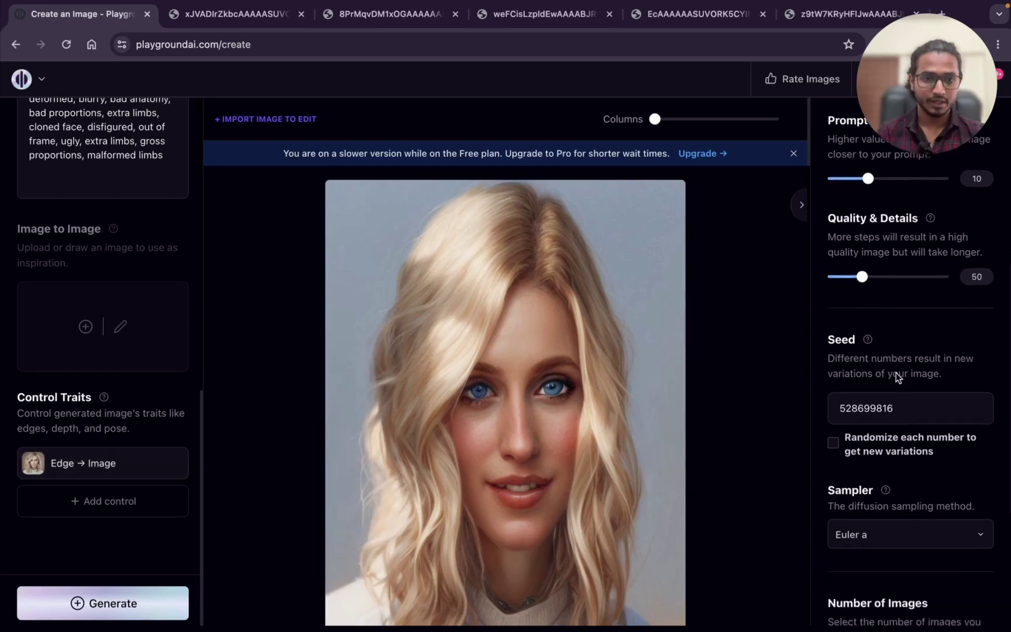
pyautogui.click(834, 206)
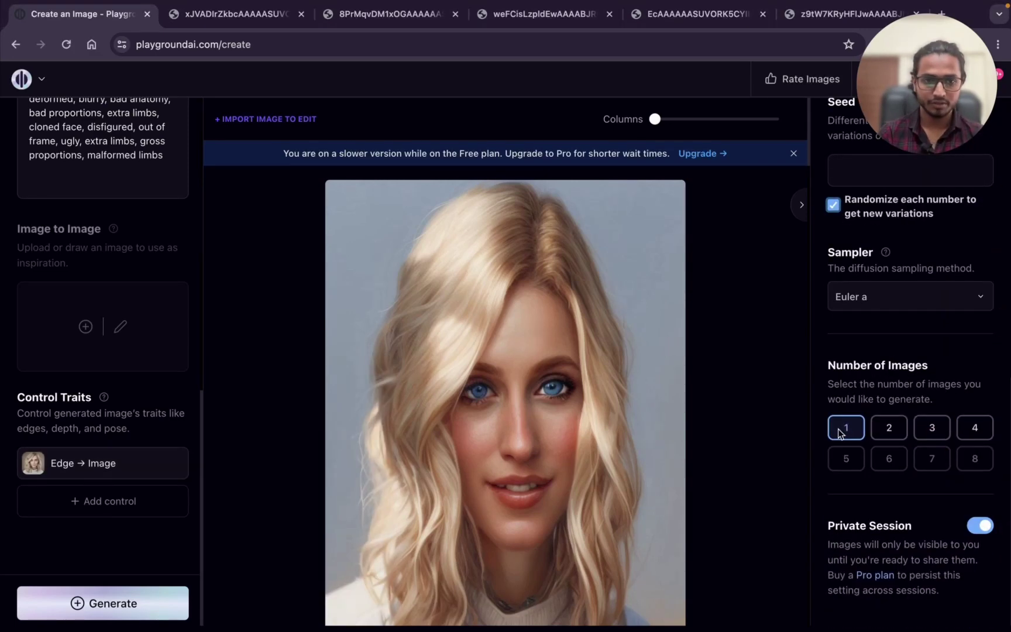
pyautogui.click(930, 429)
pyautogui.click(86, 609)
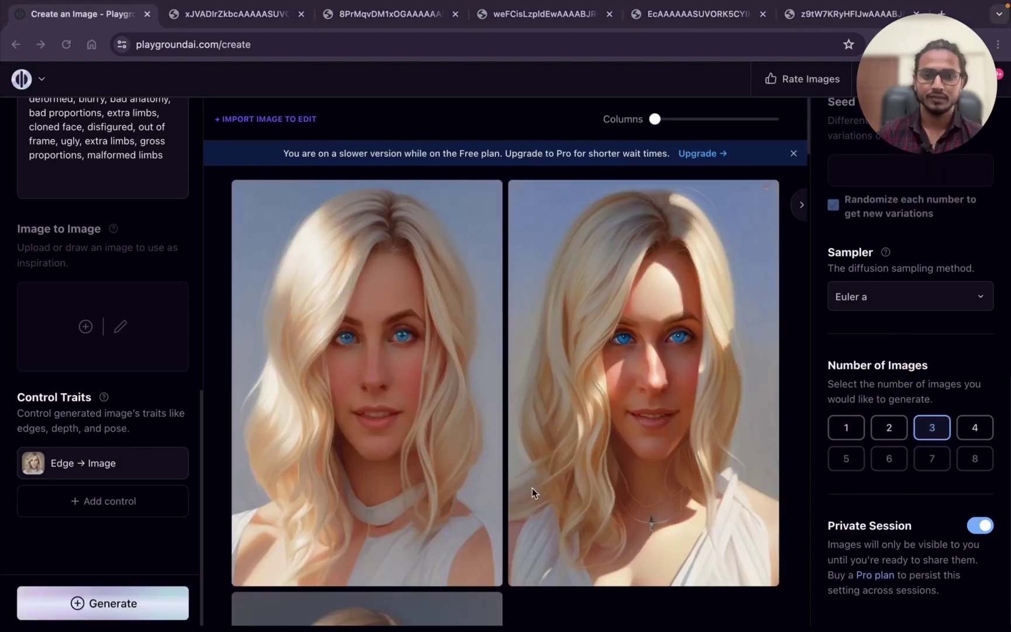
# - Preview the first new portrait enlarged, then switch to the pose map browser tab
pyautogui.scroll(-10, 545, 477)
pyautogui.scroll(10, 545, 477)
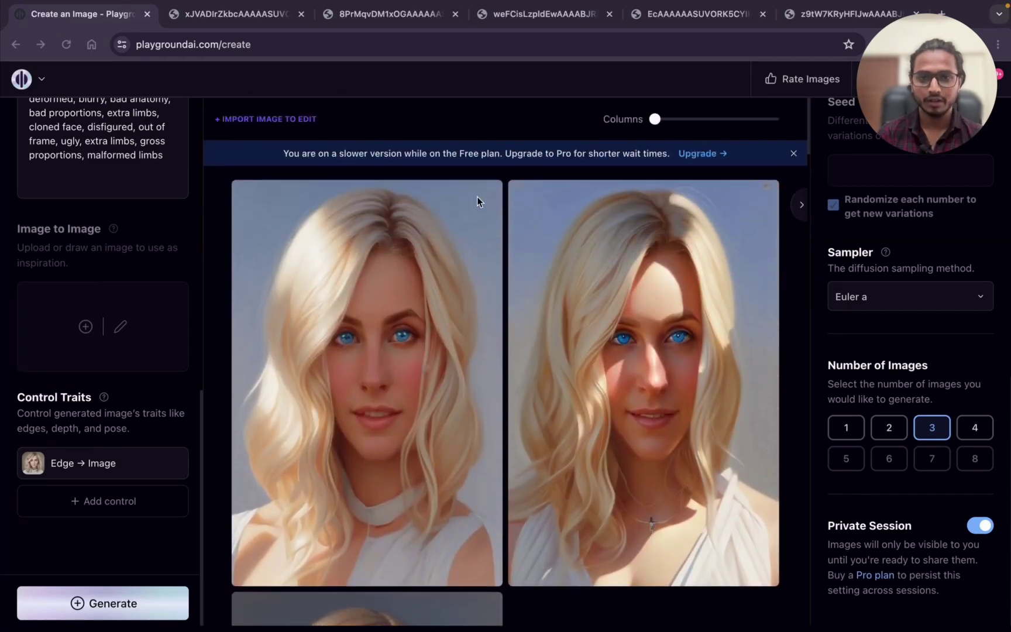
pyautogui.click(481, 198)
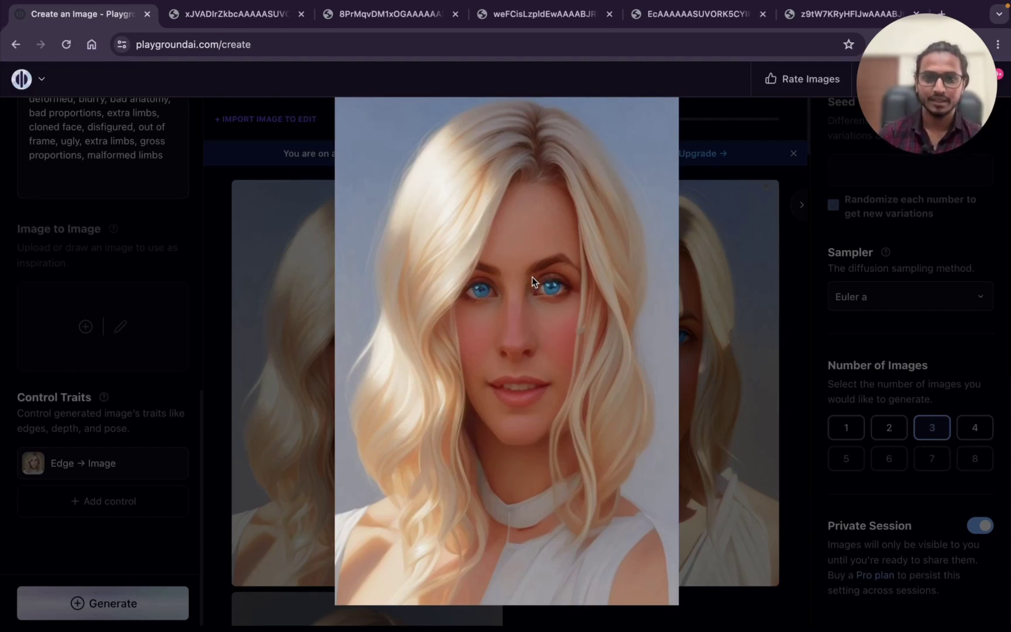
pyautogui.click(185, 369)
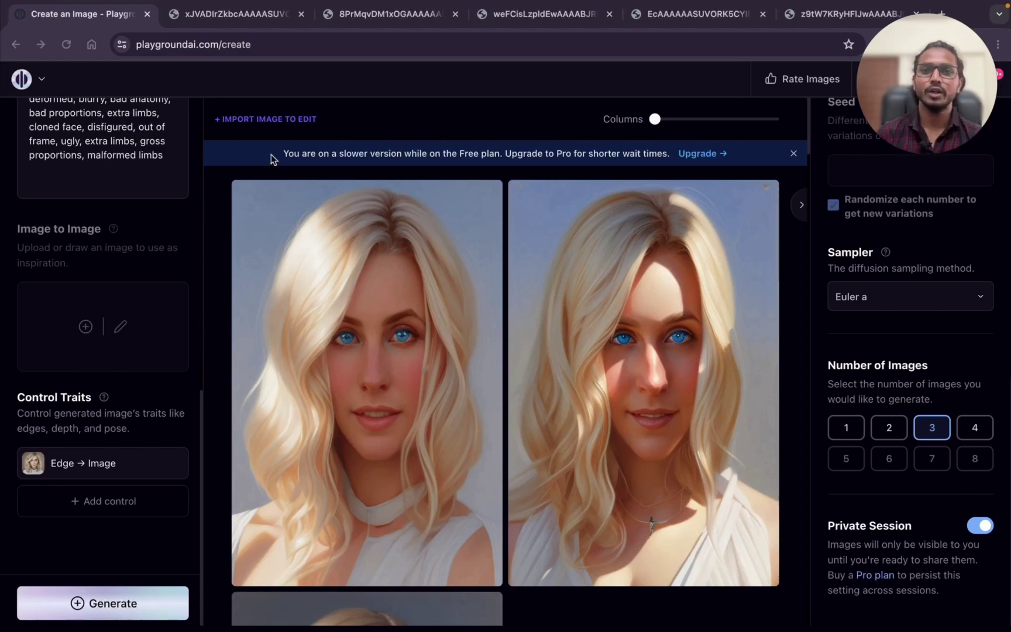
pyautogui.click(271, 17)
pyautogui.click(378, 14)
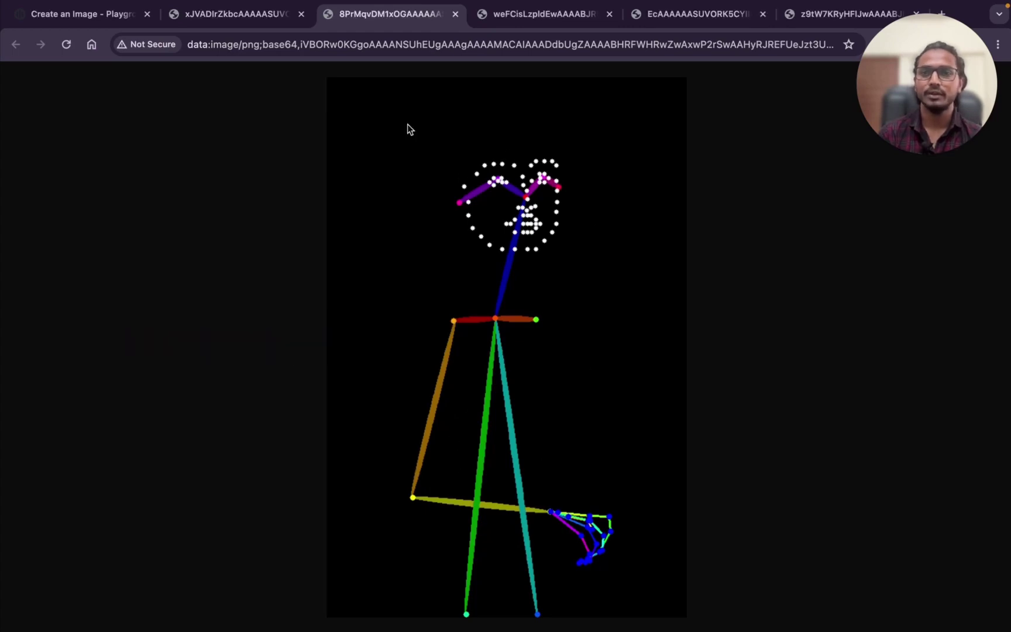
# - Review the landscape edge map, cat photo and cat depth map, then reopen Playground's Edge → Image settings
pyautogui.hotkey('ctrl', 'shift', 'Tab')
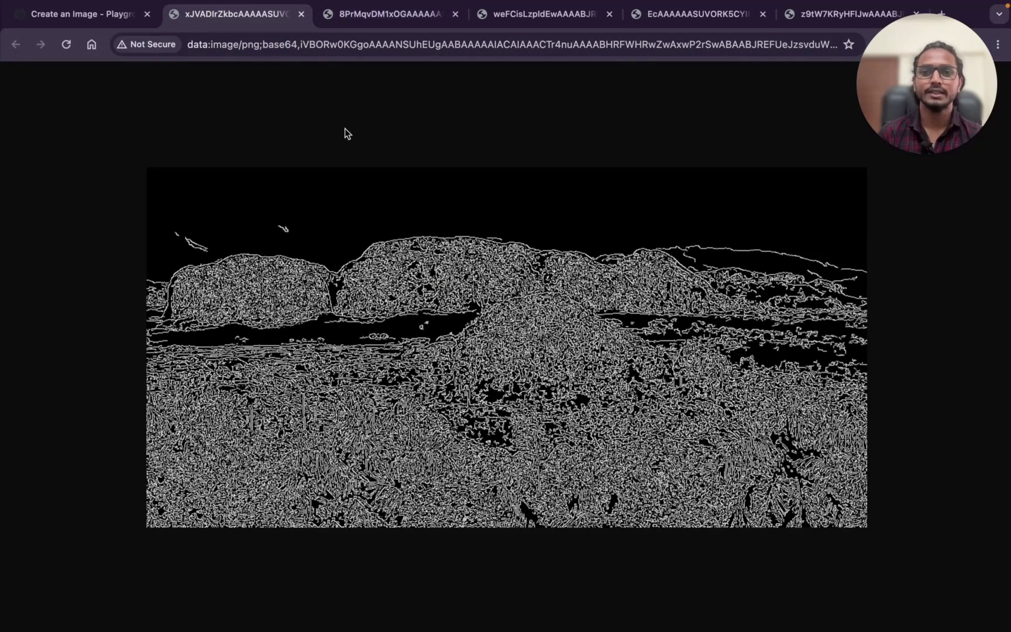
pyautogui.click(536, 16)
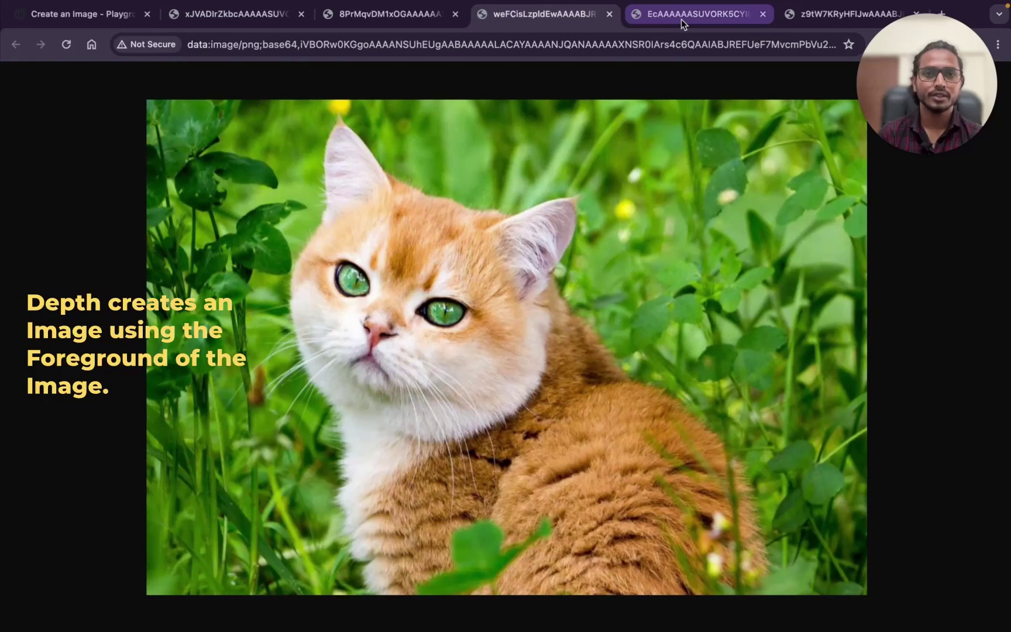
pyautogui.click(681, 19)
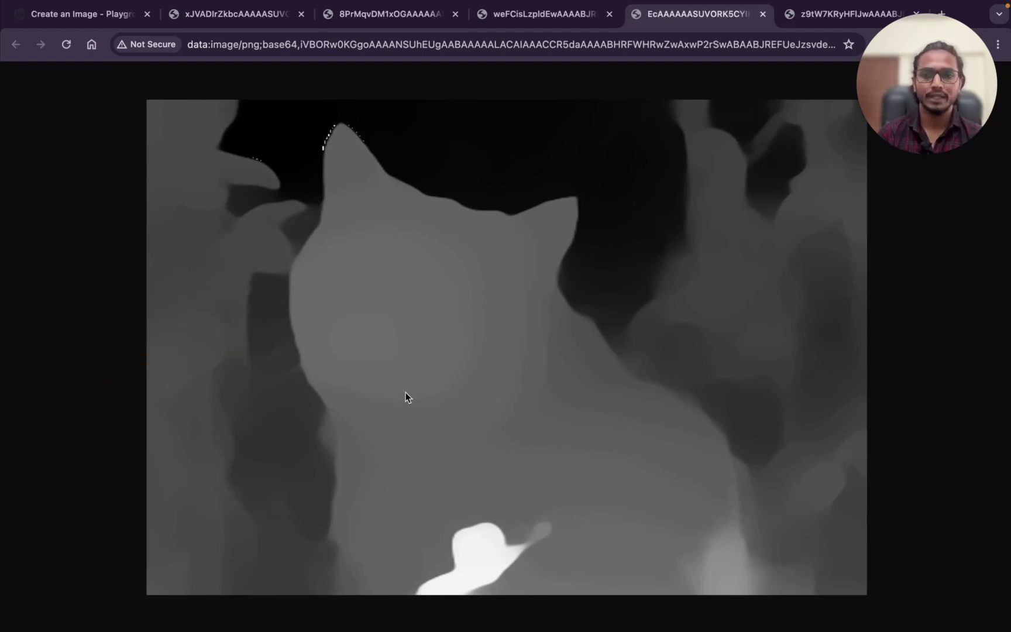
pyautogui.click(509, 16)
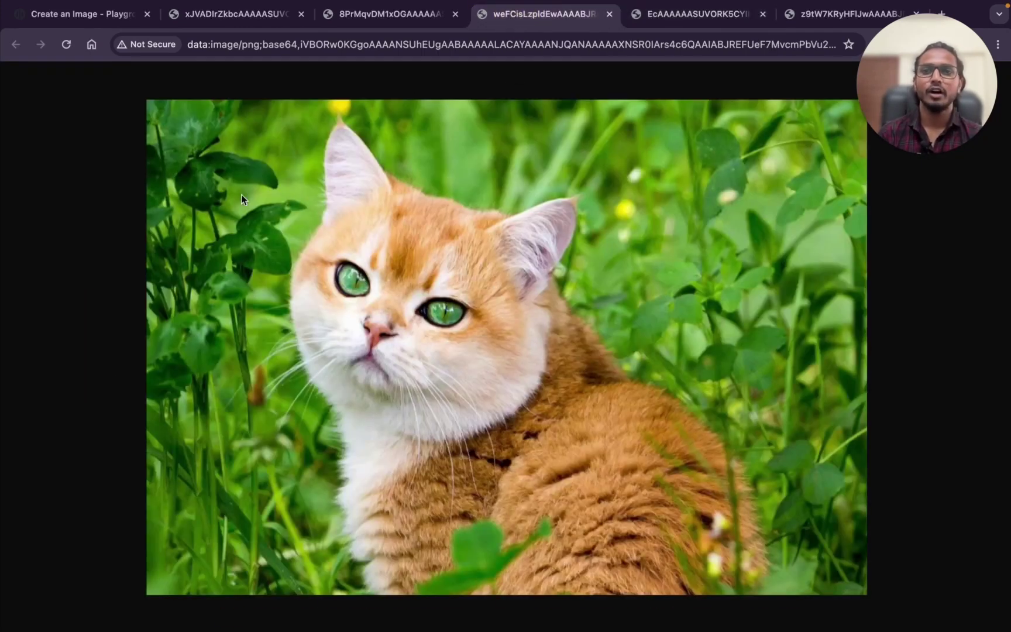
pyautogui.click(229, 22)
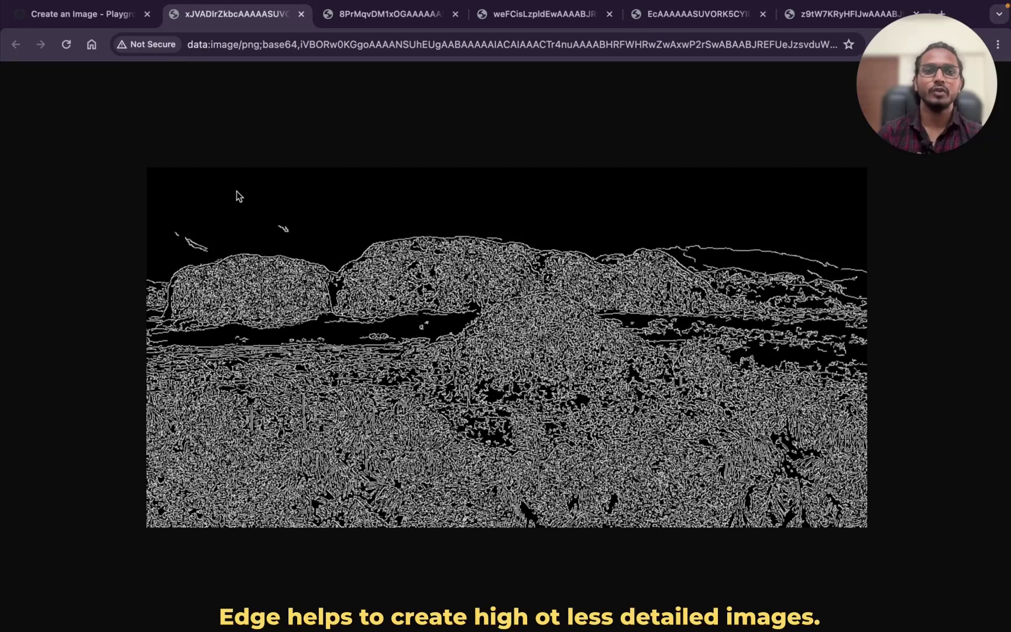
pyautogui.click(78, 16)
pyautogui.click(86, 466)
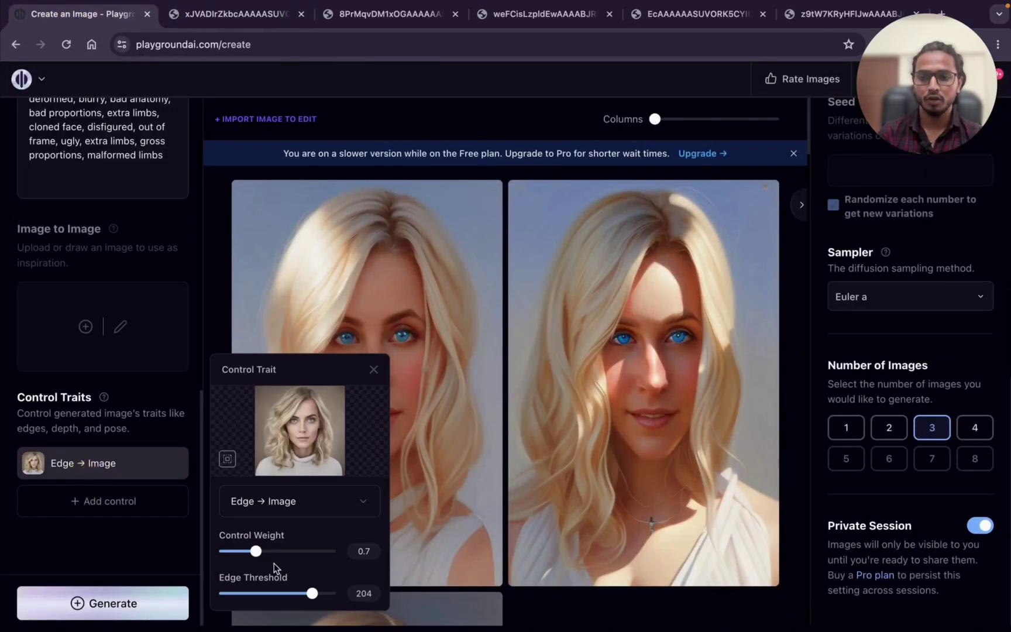
pyautogui.click(104, 463)
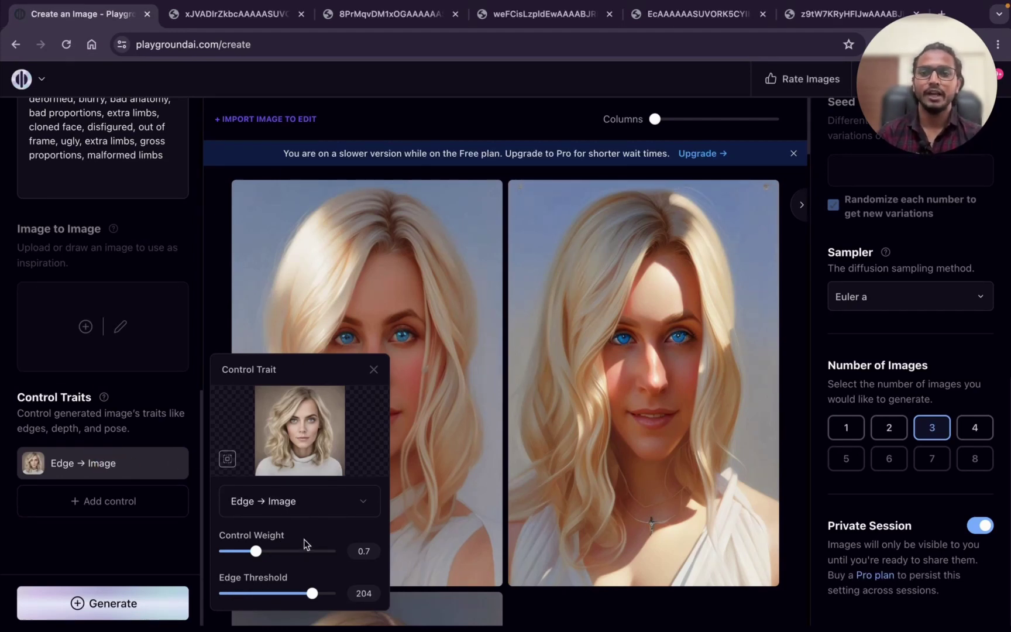
pyautogui.click(818, 551)
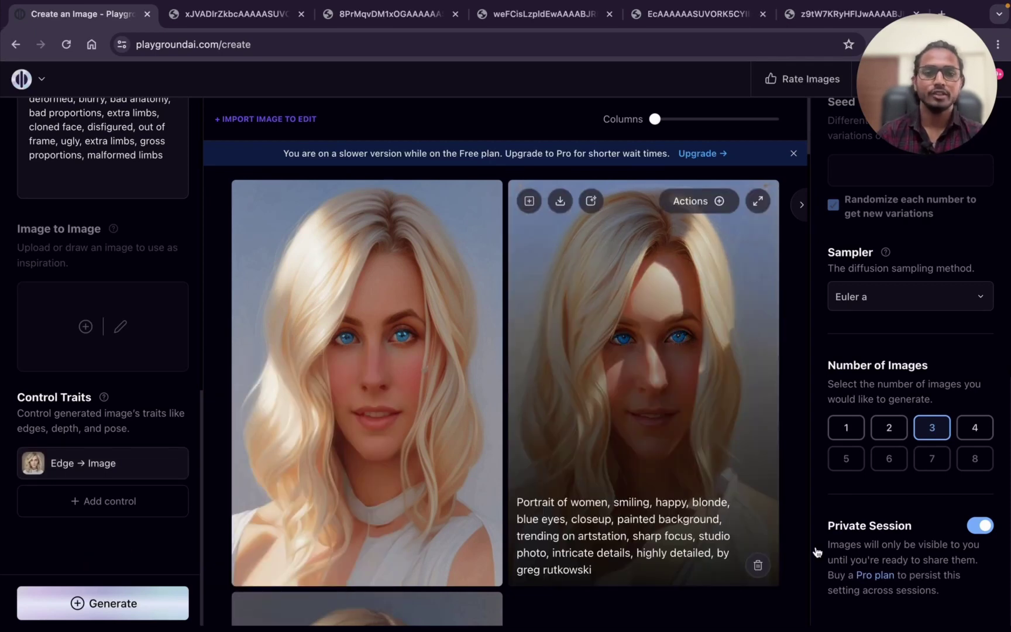